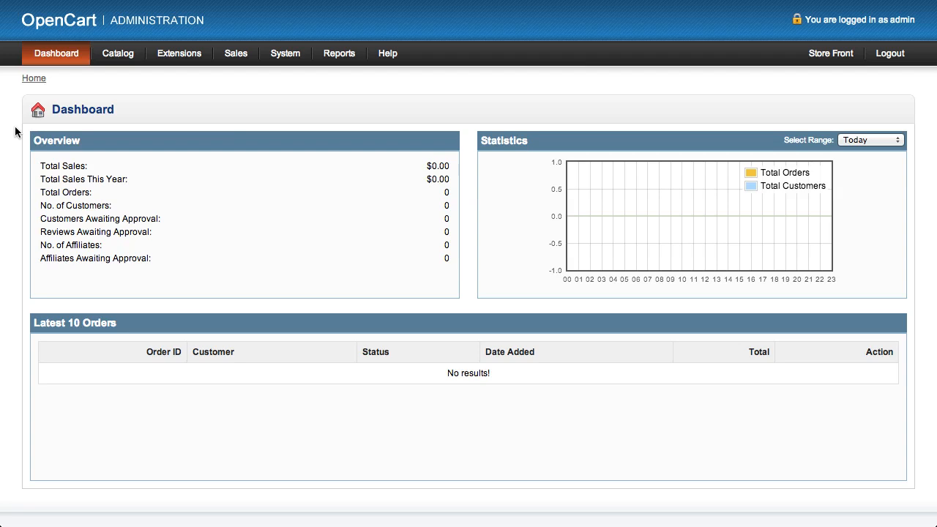
- Open the catalog's product list and start inserting a new product
mouse_move(118, 53)
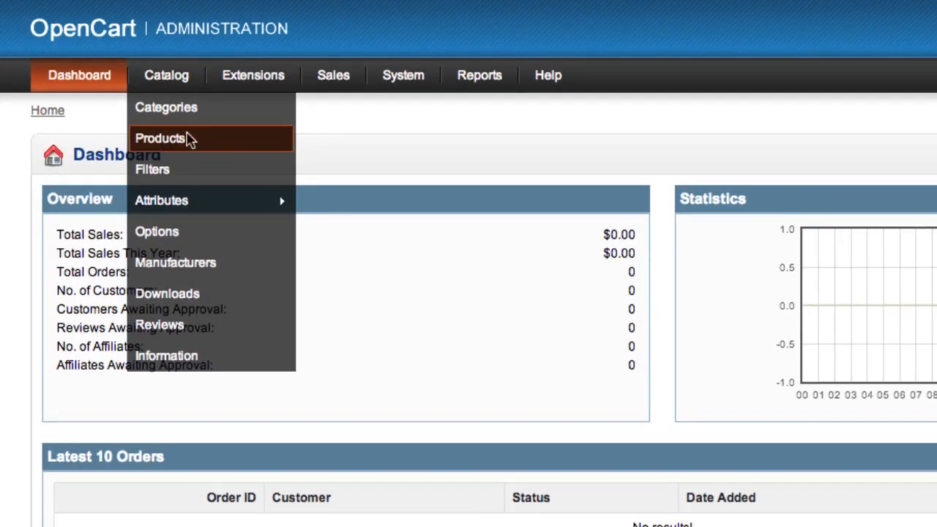
left_click(188, 140)
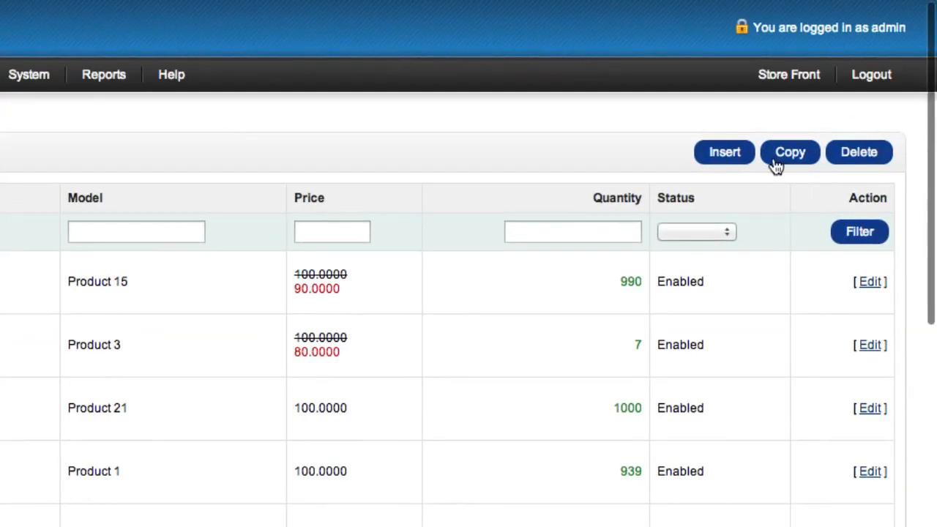
left_click(725, 152)
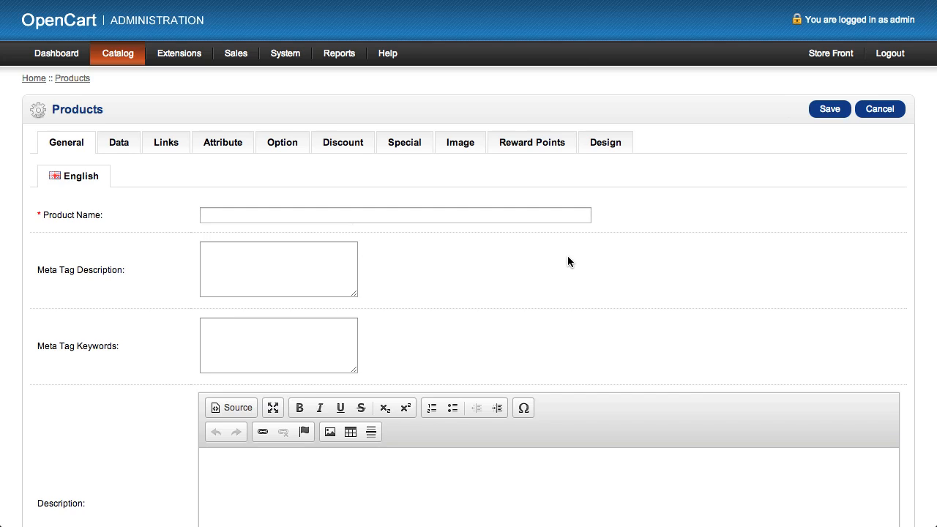
- Name the new product "My Test Product"
scroll(564, 258, "down", 3)
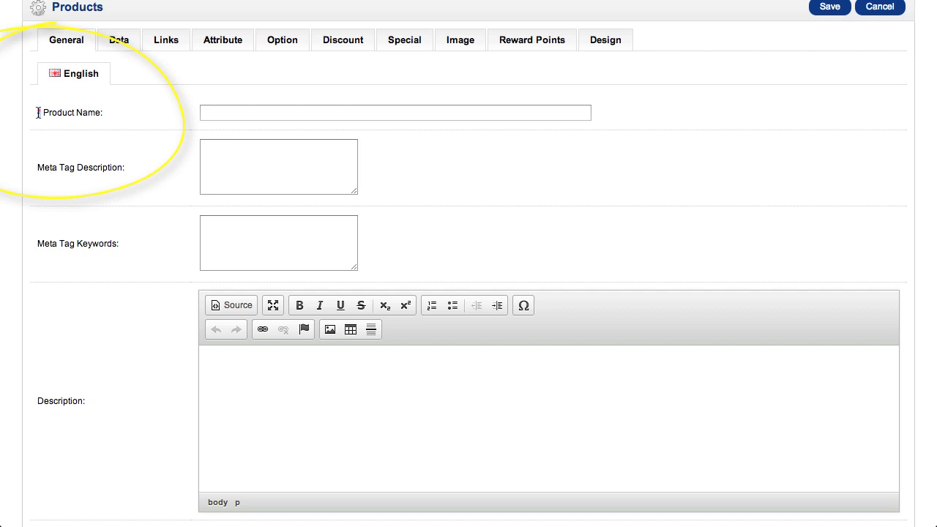
left_click(246, 109)
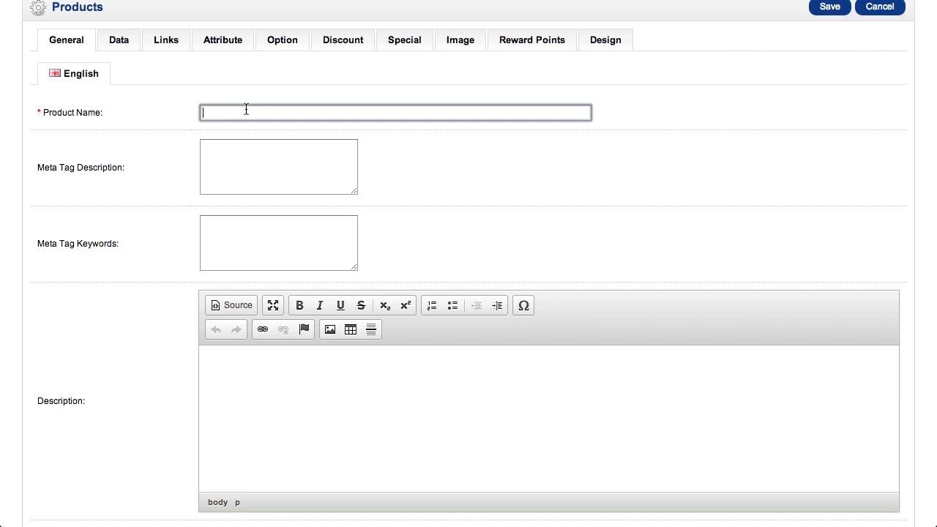
type("My Test Product")
- Enter "A short sentence describing my product." as the product's meta tag description
left_click(248, 156)
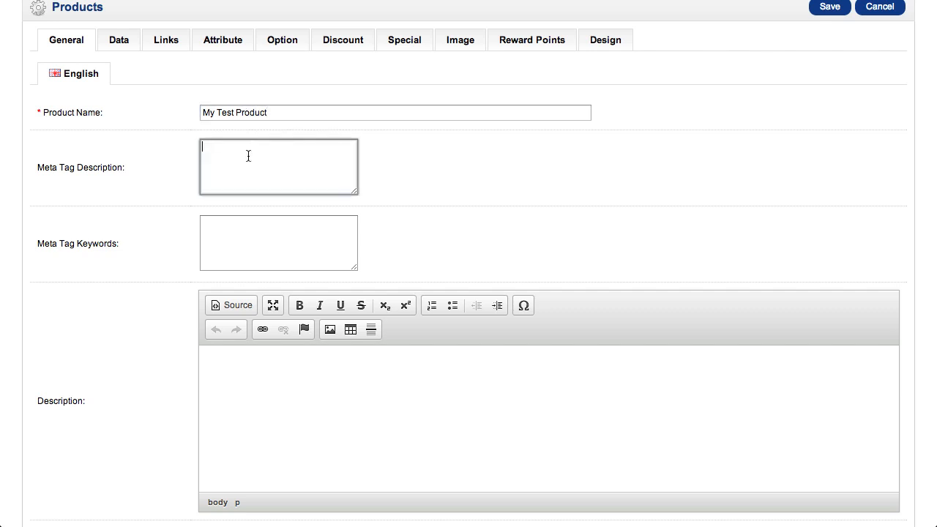
left_click(247, 246)
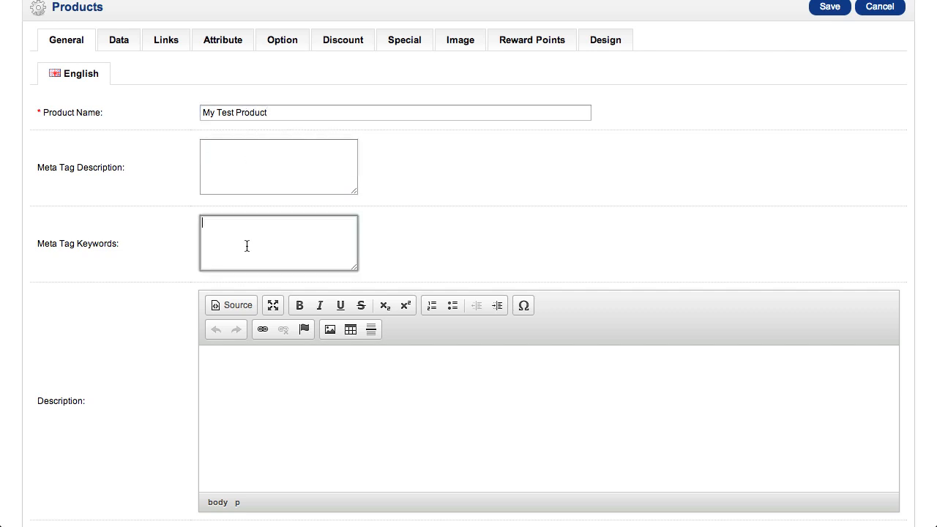
left_click(240, 162)
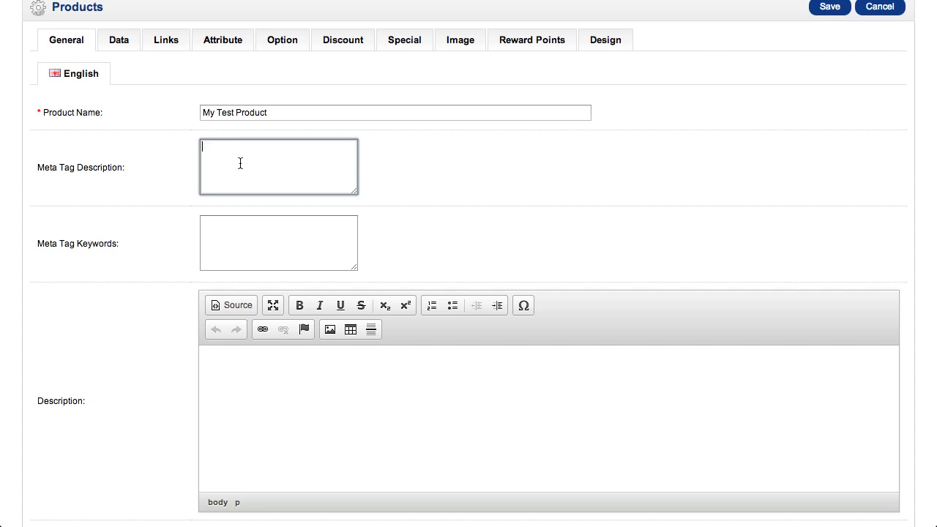
type("A short sentencs")
key("BackSpace")
type("e descrin")
type("ing my product.")
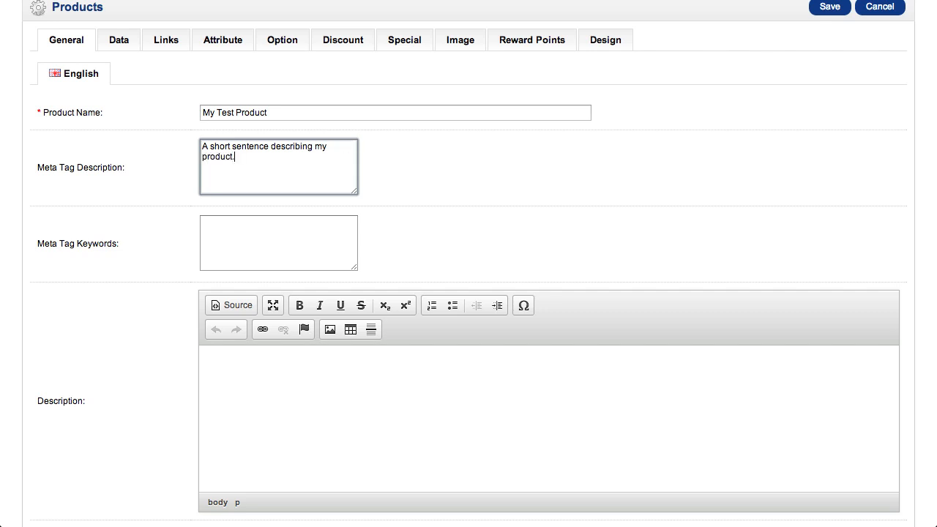
- Enter "A comma, separated, list, of, keywords" as the product's meta tag keywords, spelling "separated" correctly
key("Tab")
type("A")
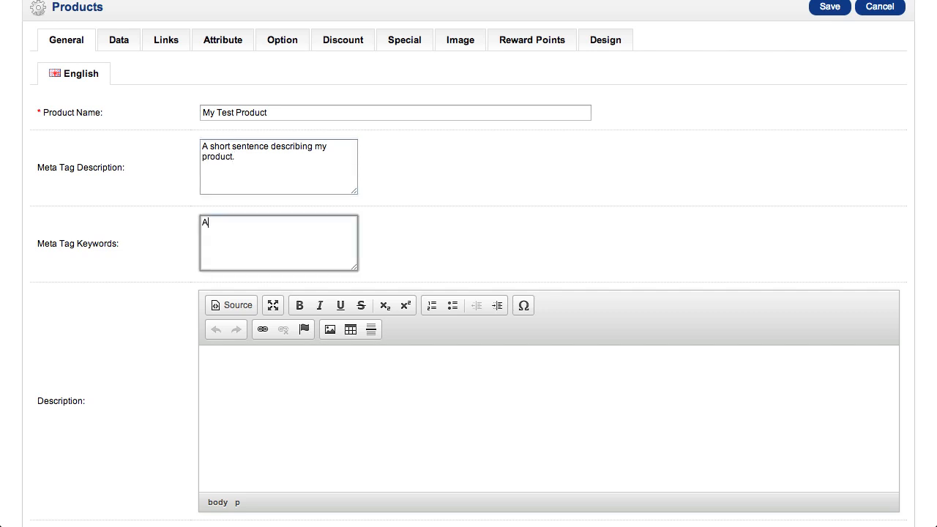
type(" comma, seperated,")
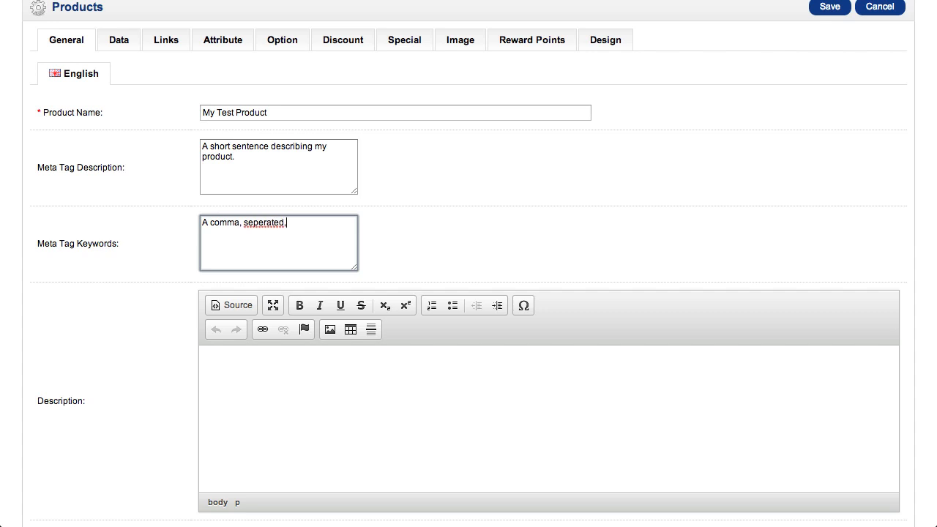
type(" list, of, keywords")
left_click(260, 222)
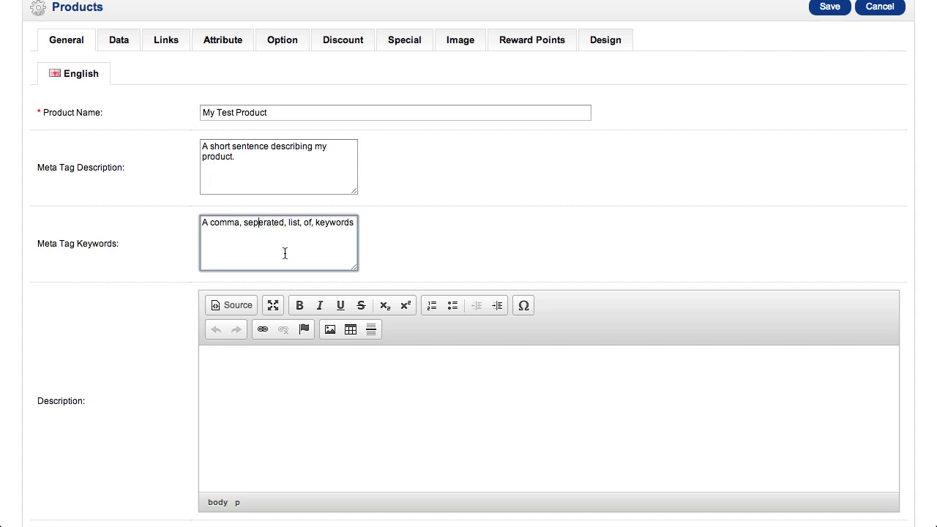
key("BackSpace")
type("a")
left_click(556, 246)
- Write the product description "A paragraph or two that includes a call to action and the required information that your customers will need."
scroll(557, 249, "down", 3)
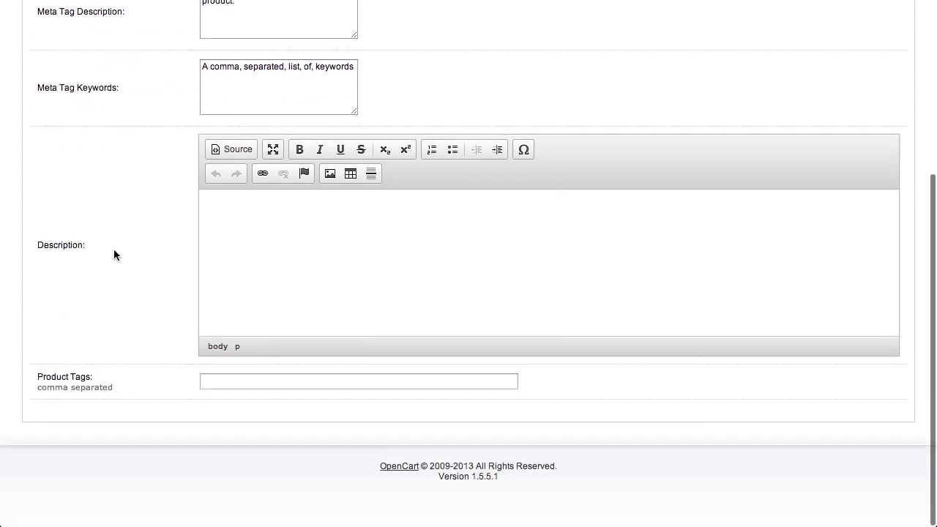
left_click_drag(96, 247, 30, 246)
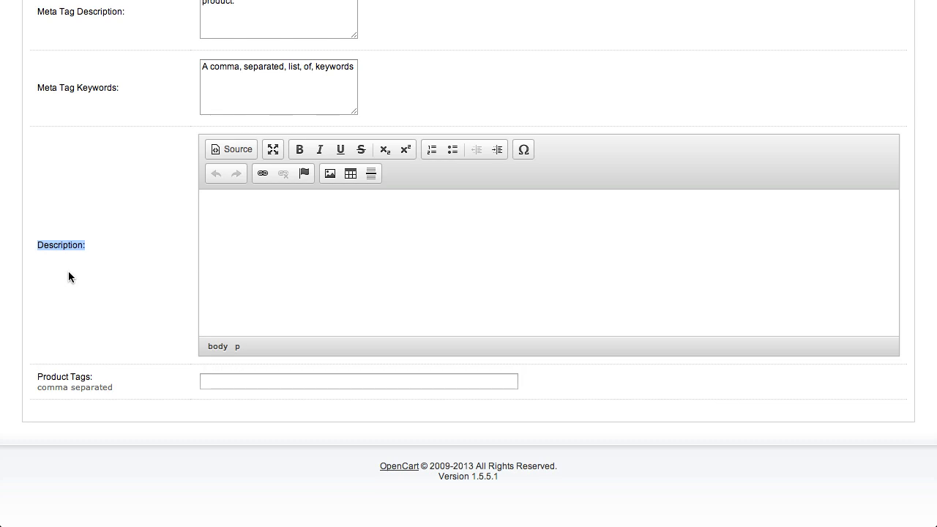
left_click(265, 263)
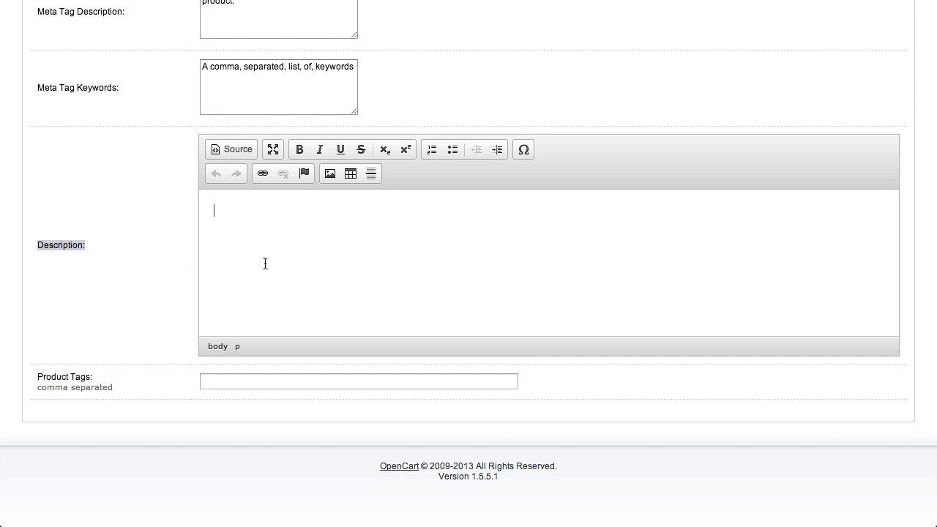
type("A paragraph or two that includes")
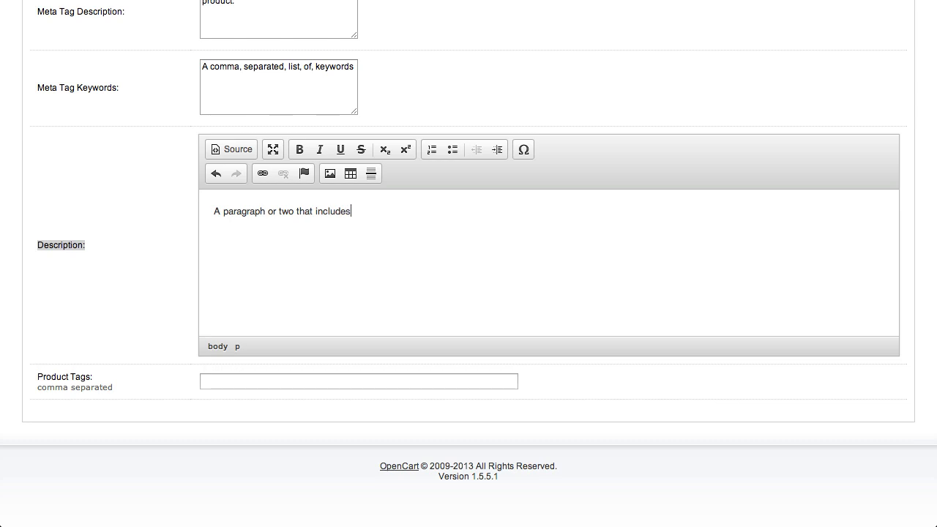
type(" a call to action and the r")
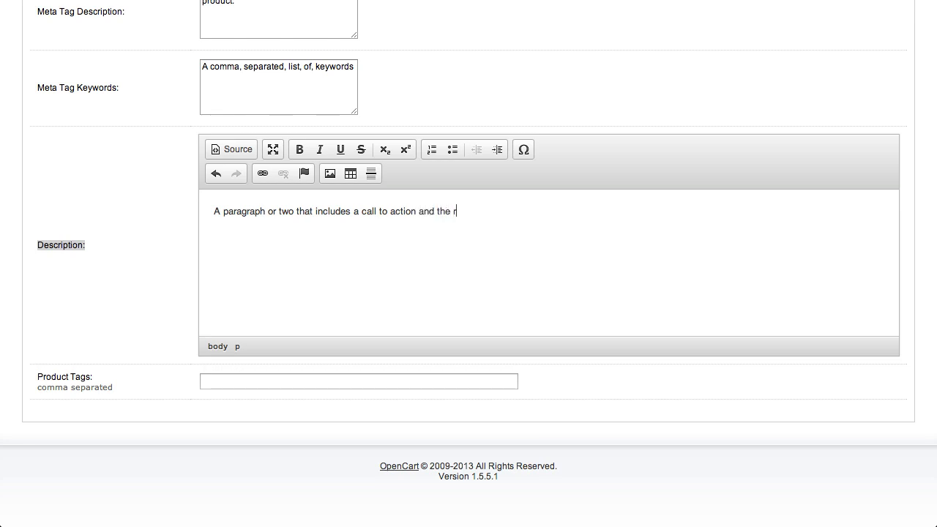
type("equired information that ")
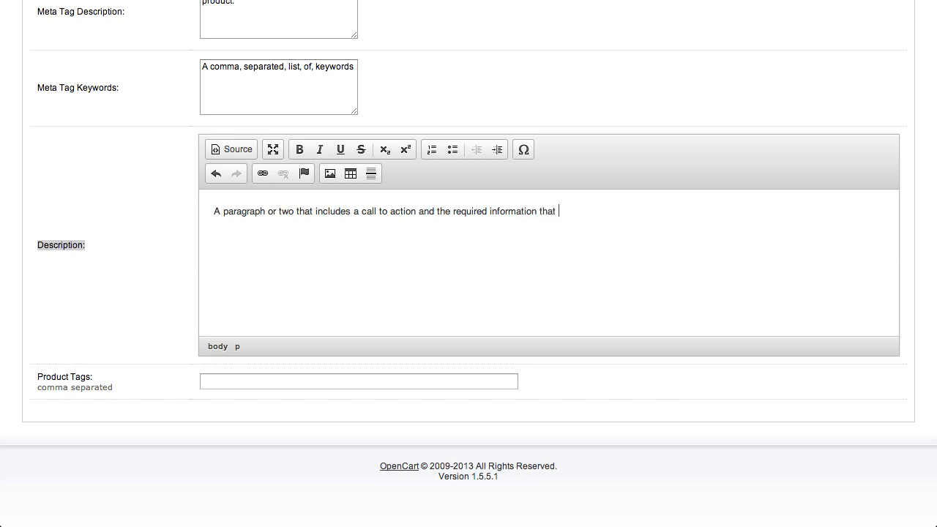
type("your customers will need.")
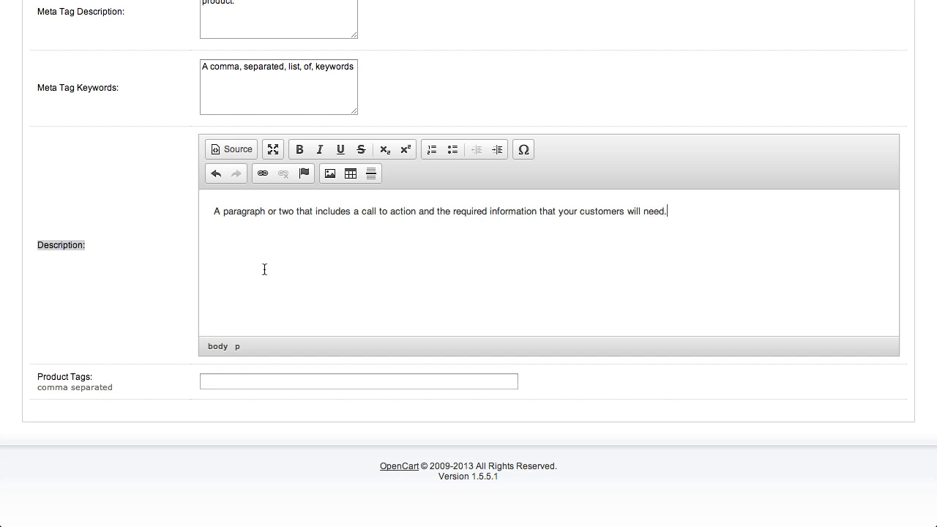
- Enter the comma-separated product tags "My Product, tags, here, separated, by, commas"
left_click(264, 377)
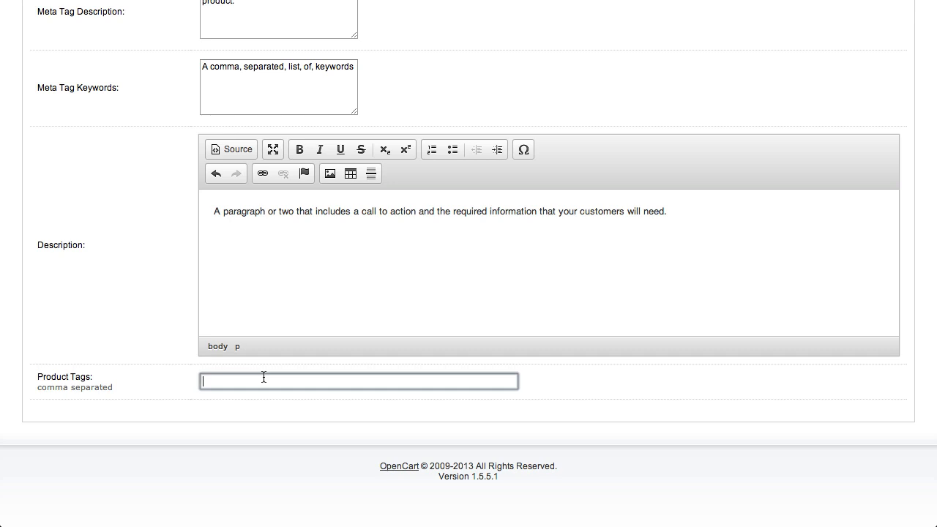
type("My Product, tags, here, separated, ")
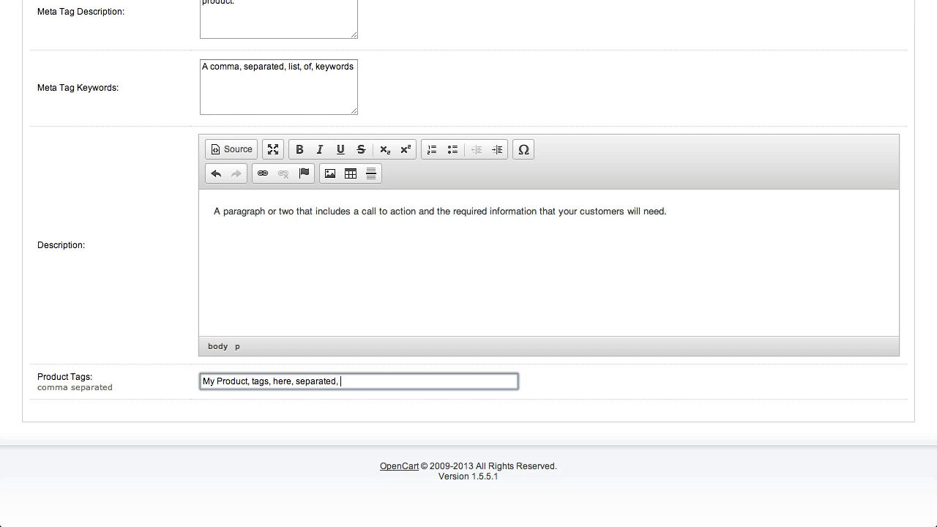
type("by , commads")
key("BackSpace")
key("BackSpace")
type("s")
- Set the model number to MTP1000 in the product's data settings
scroll(569, 340, "up", 5)
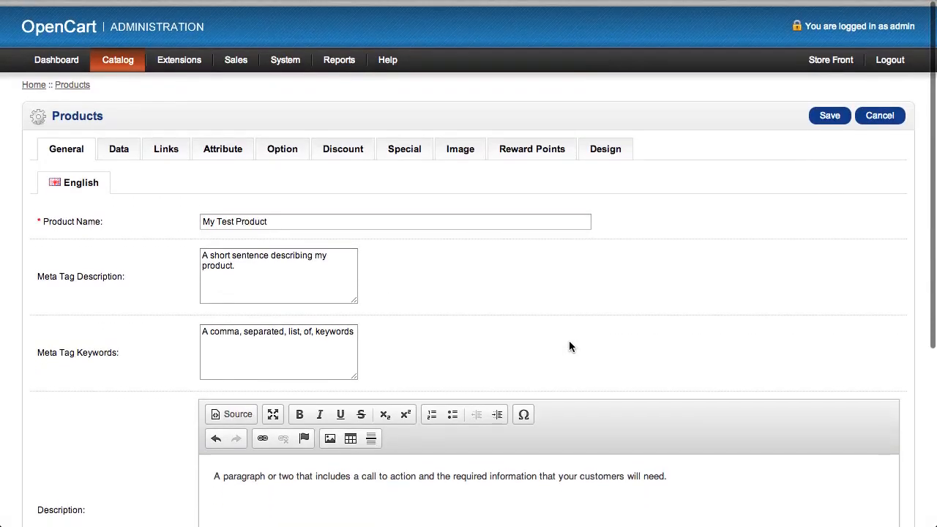
left_click(120, 146)
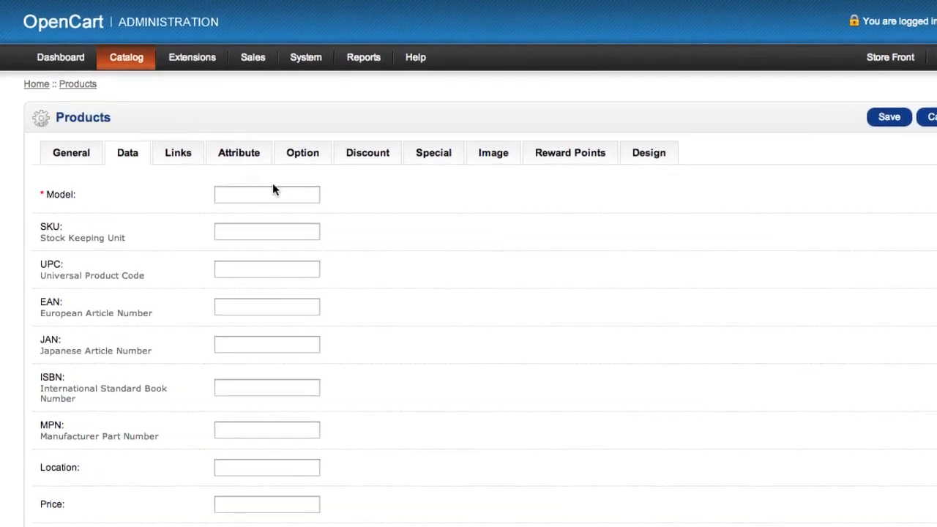
left_click(248, 183)
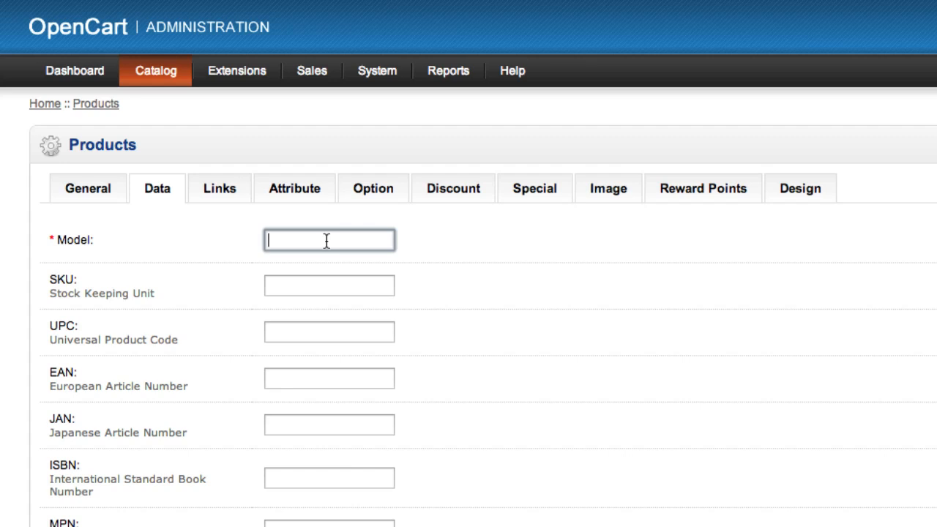
type("MTP1000")
- Set the product's SKU (Stock Keeping Unit) to MTP1000
left_click(49, 279)
left_click_drag(48, 279, 164, 294)
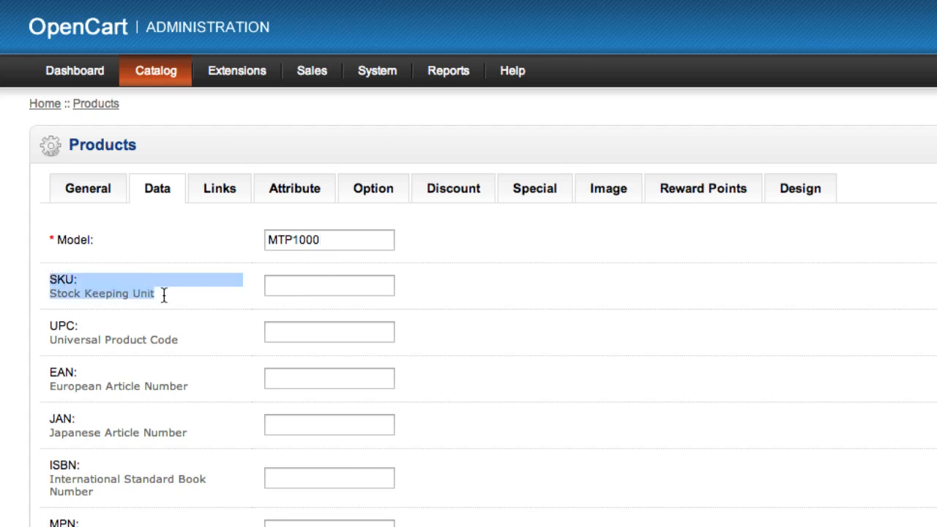
left_click(308, 286)
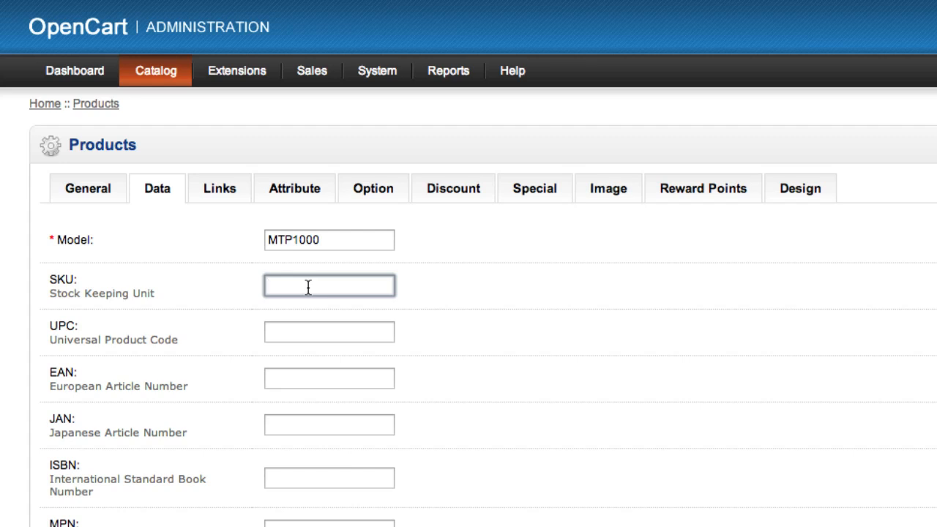
type("MTP1000")
- Examine the UPC, EAN, JAN, ISBN and MPN identifier fields in the product data without filling them in
left_click(221, 343)
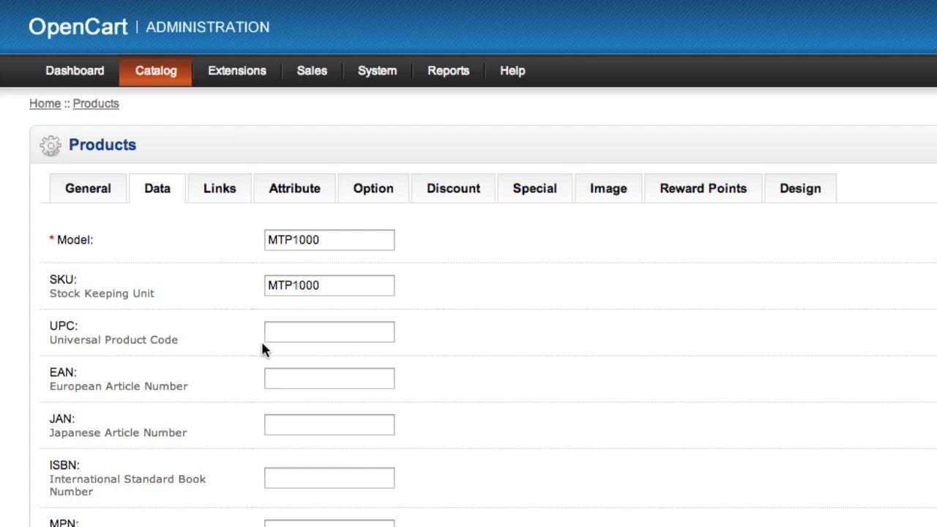
left_click(293, 334)
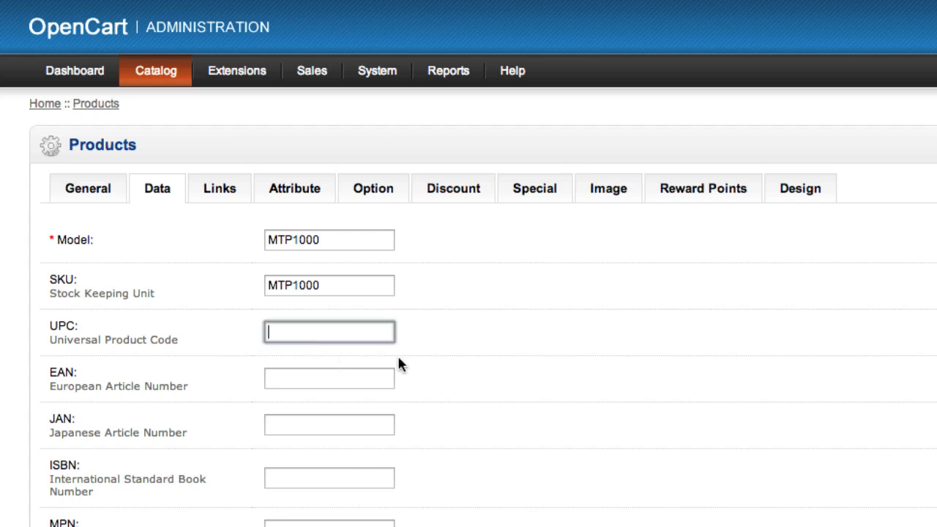
scroll(481, 391, "down", 2)
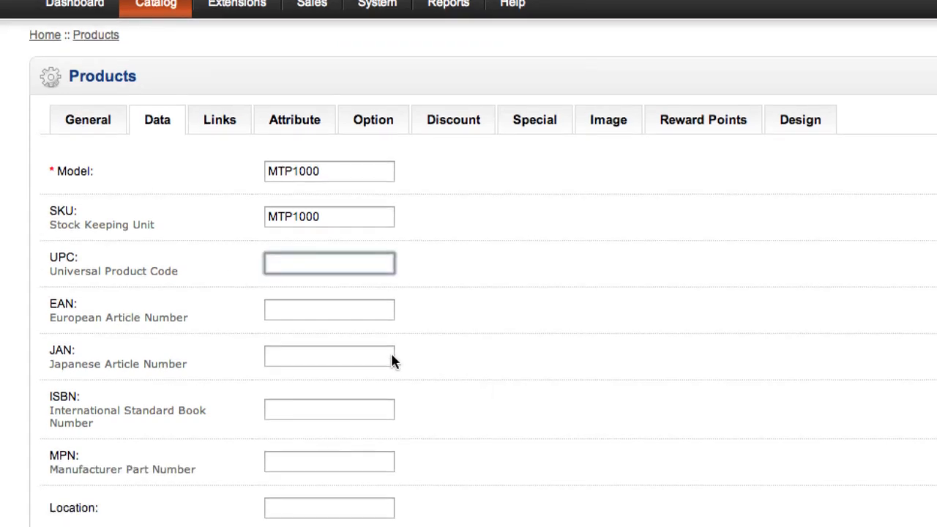
left_click(293, 307)
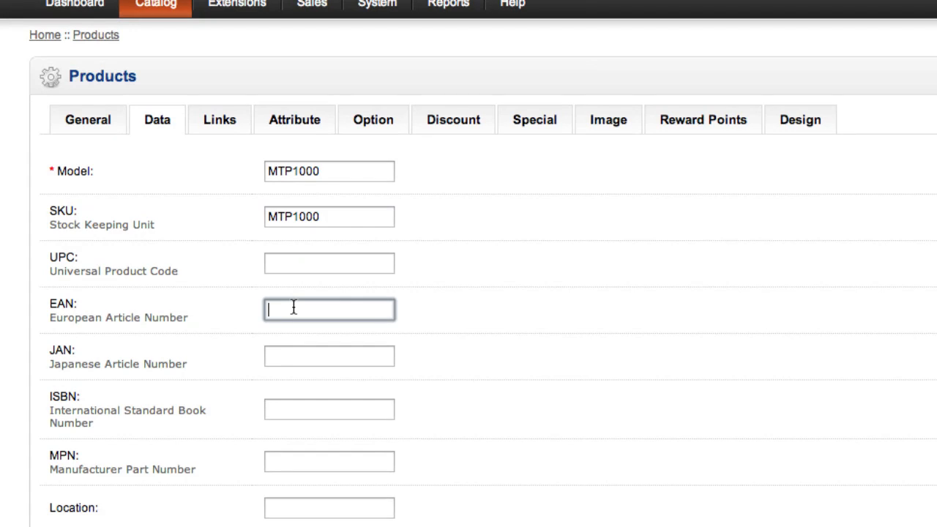
left_click(287, 358)
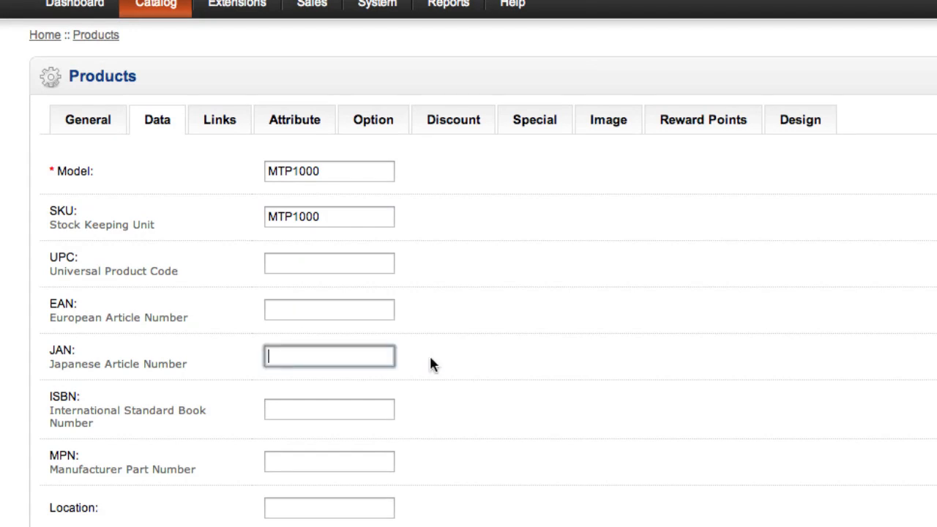
scroll(464, 356, "down", 4)
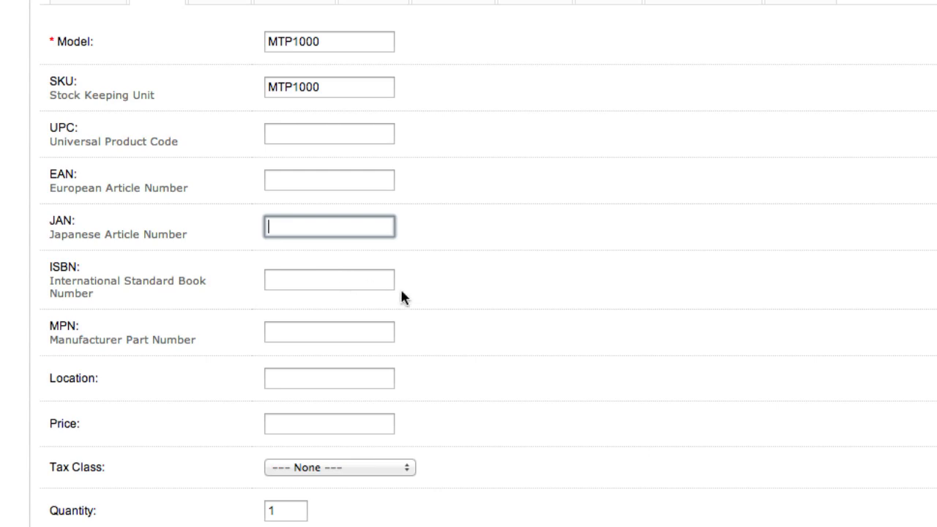
left_click(525, 271)
left_click(328, 278)
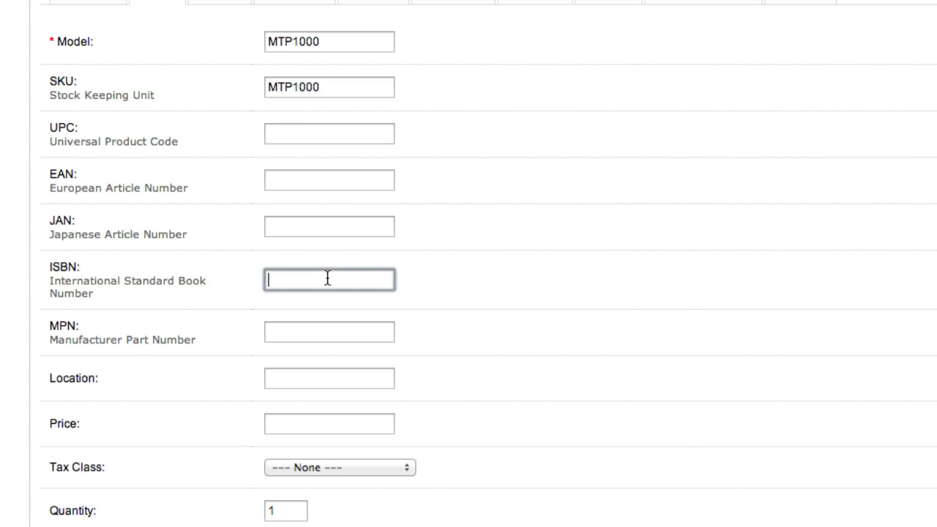
scroll(534, 295, "down", 3)
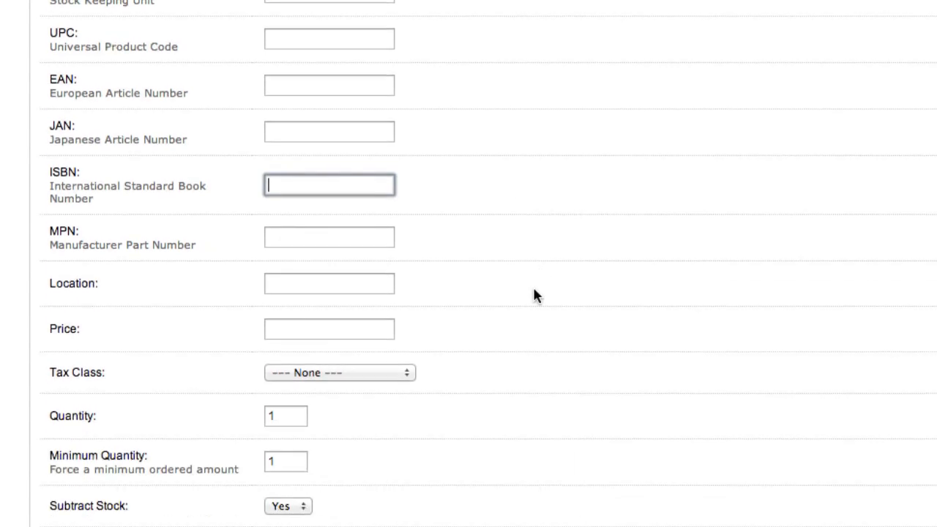
left_click(337, 236)
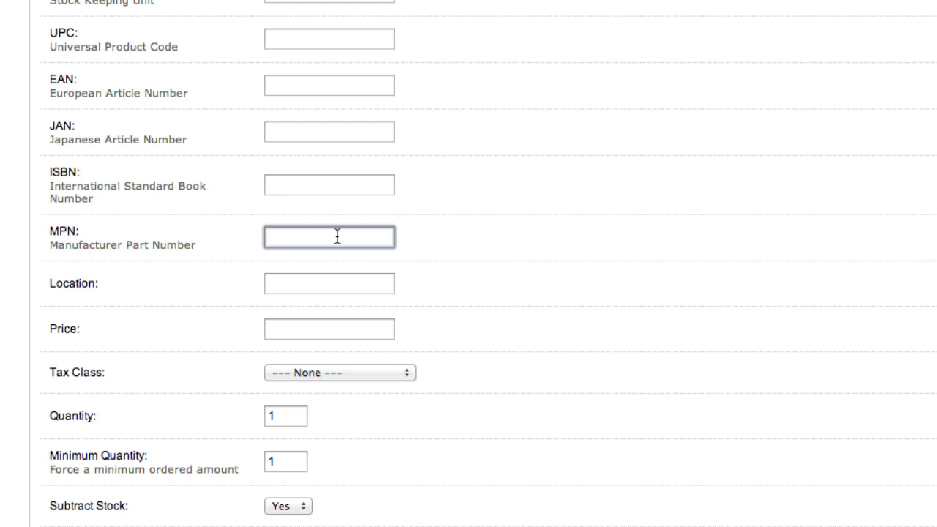
scroll(336, 236, "up", 5)
left_click_drag(337, 243, 256, 242)
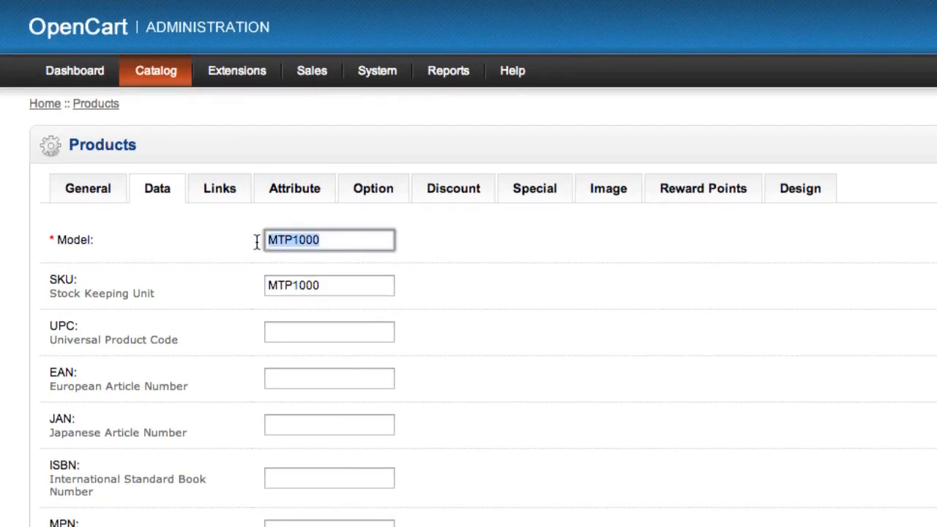
scroll(799, 304, "down", 3)
left_click(323, 399)
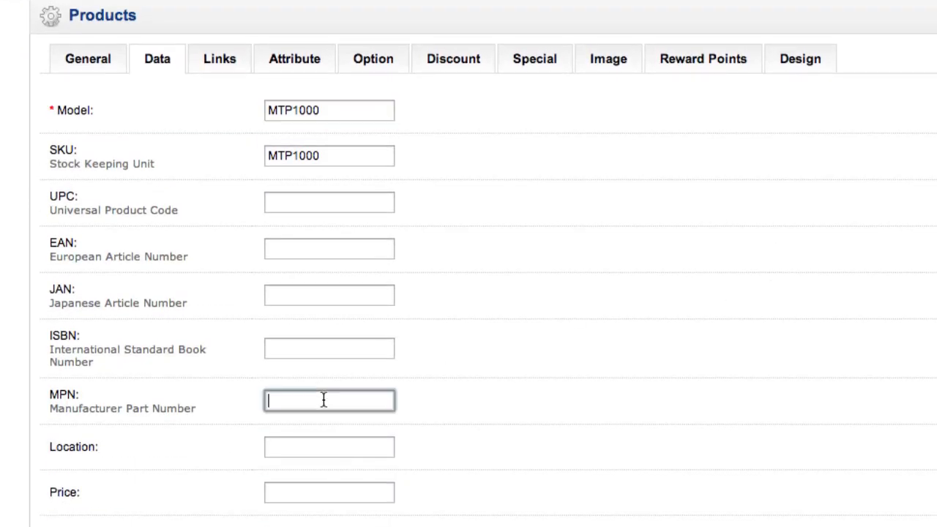
left_click(525, 397)
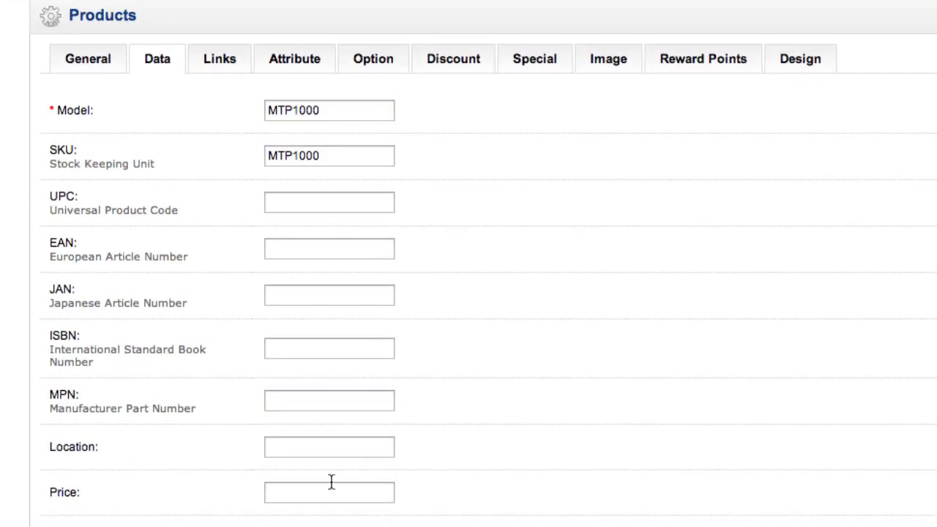
- Set the product's location to Boston and its price to 99.00
left_click(327, 448)
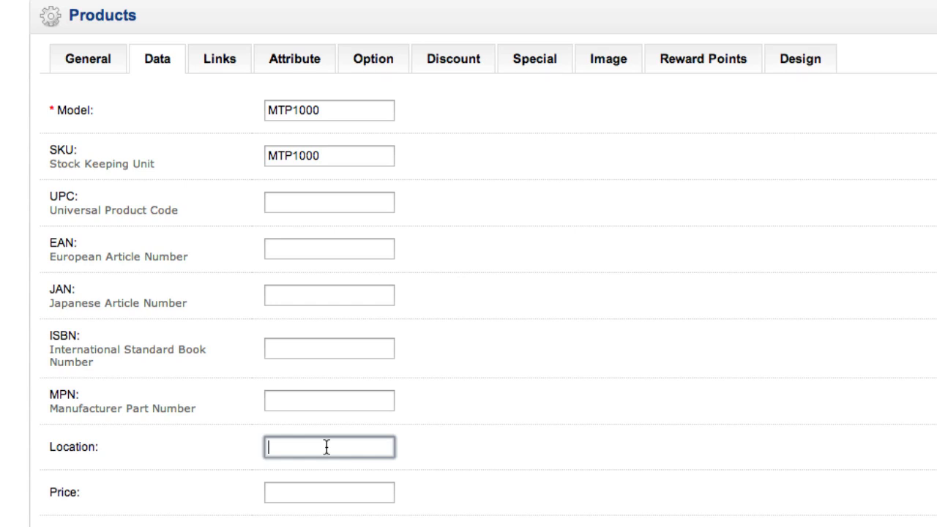
type("Boston")
key("Tab")
scroll(440, 451, "down", 3)
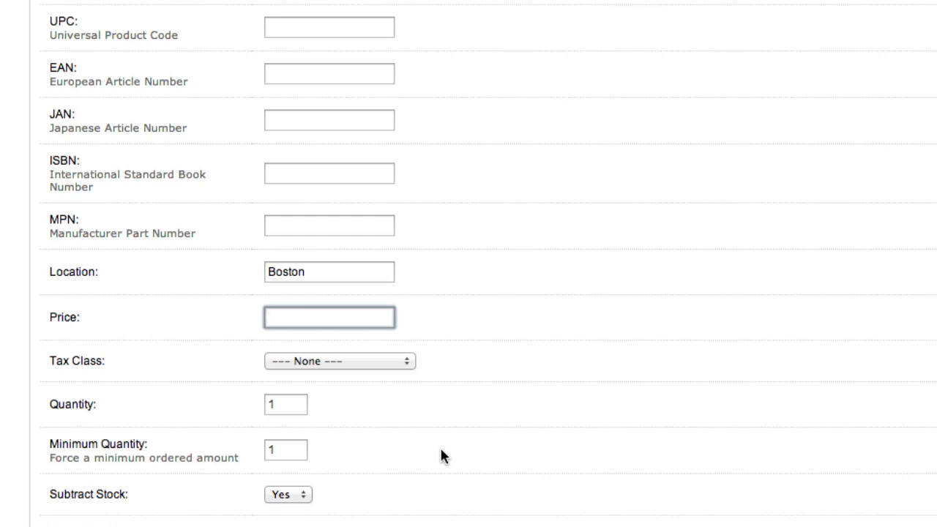
type("99.00")
- Set the product's tax class to Taxable Goods
left_click(323, 360)
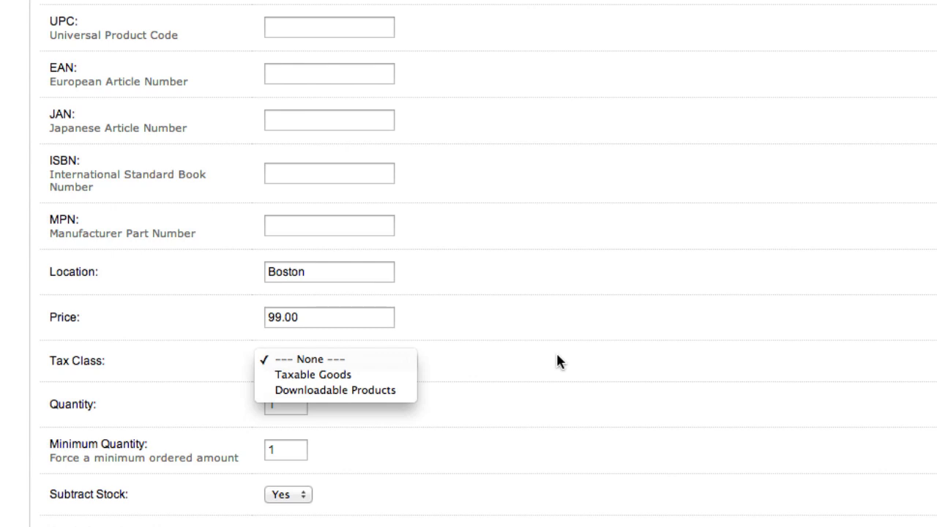
left_click(372, 377)
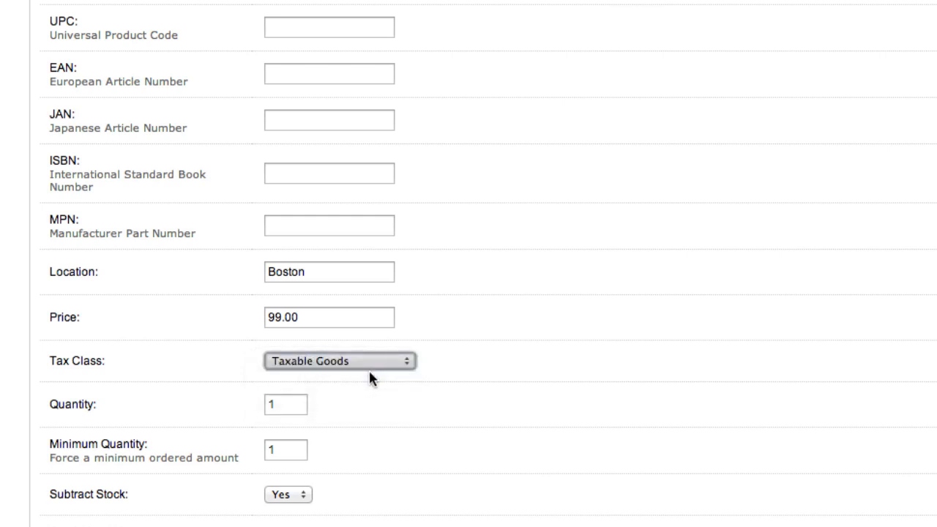
left_click(368, 359)
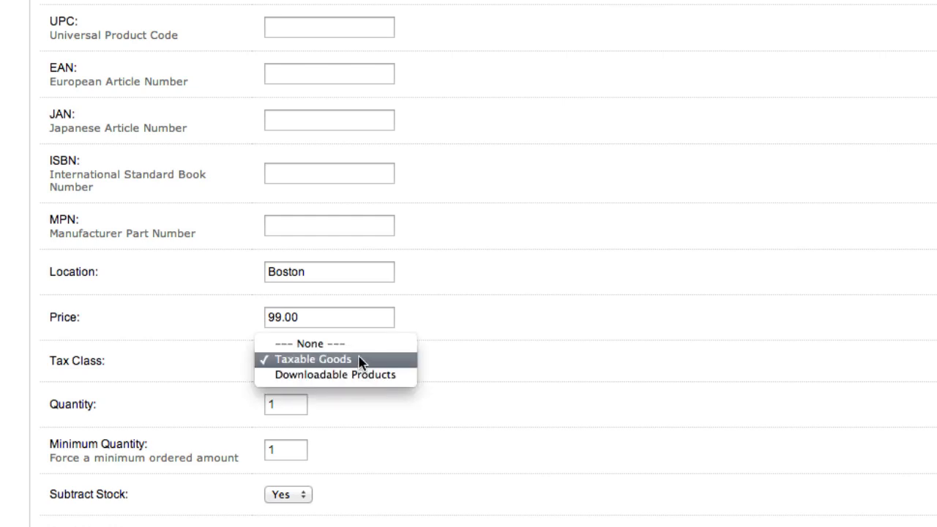
left_click(362, 362)
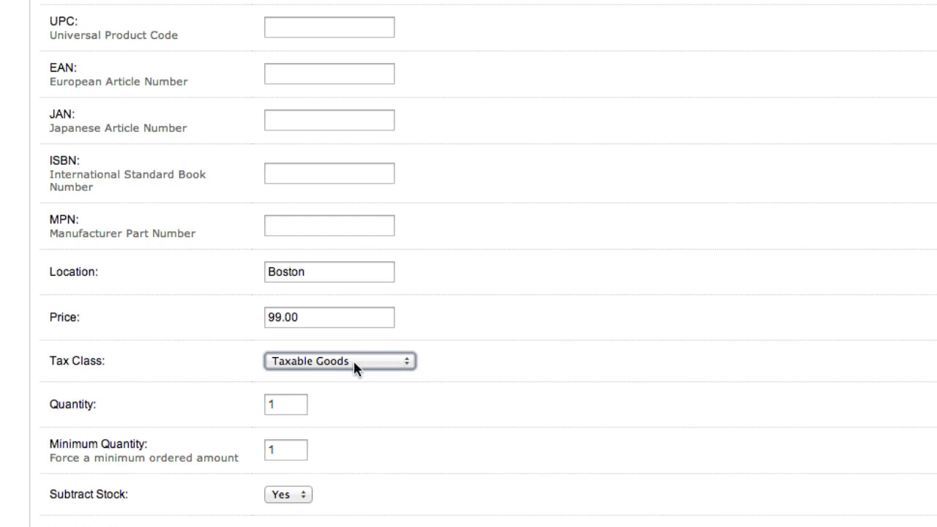
- Set the product's stock quantity to 20
left_click(281, 405)
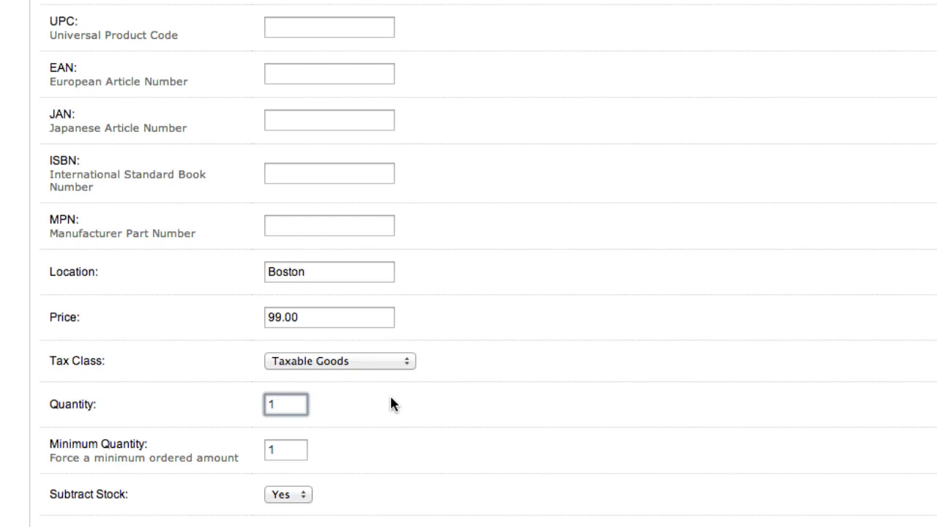
key("BackSpace")
type("20")
scroll(556, 418, "down", 1)
scroll(575, 428, "down", 5)
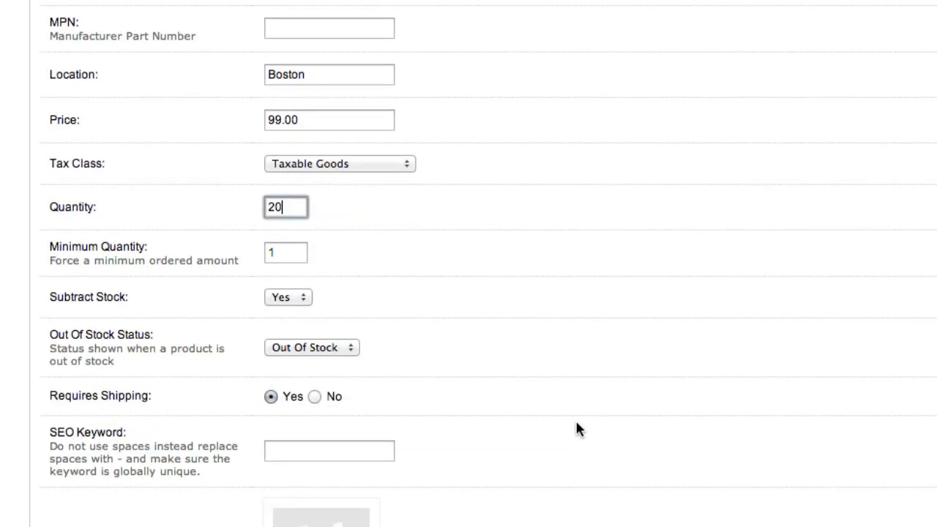
left_click(280, 253)
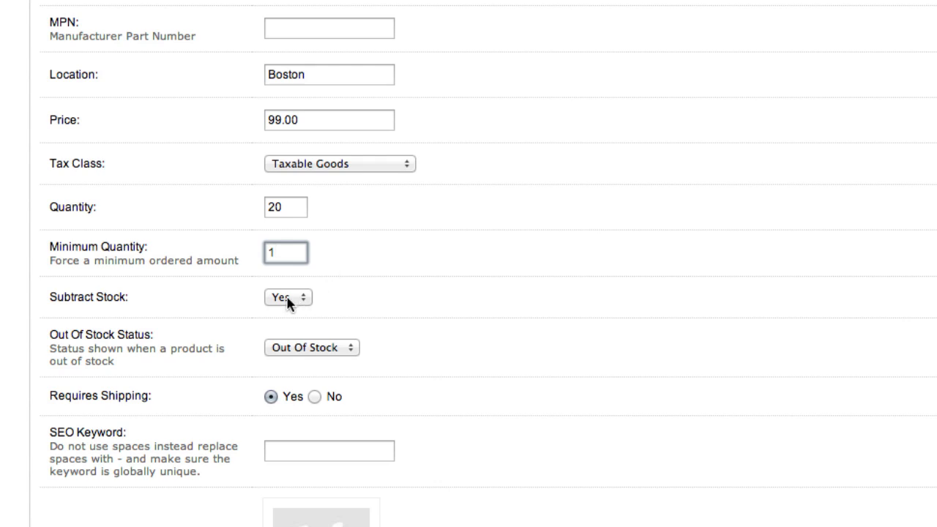
left_click(290, 202)
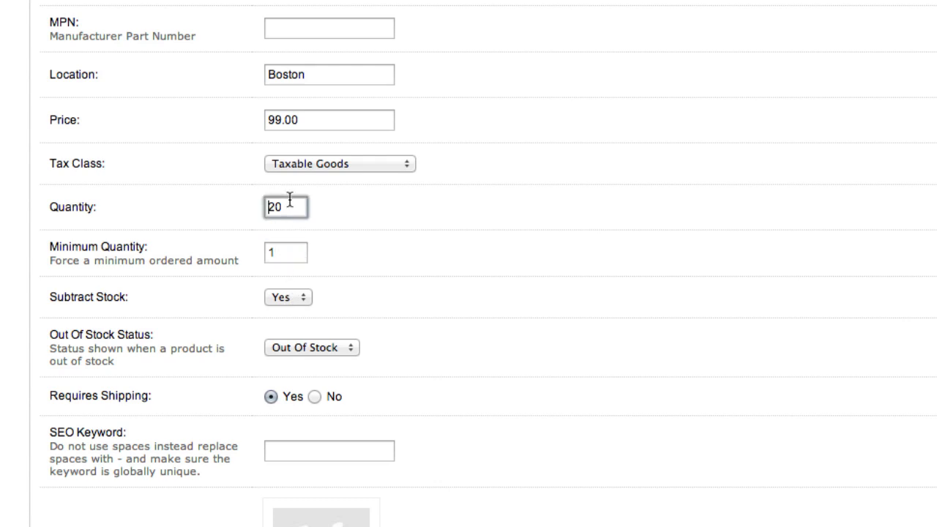
- Switch the Subtract Stock option to No and restore it to Yes
left_click(287, 298)
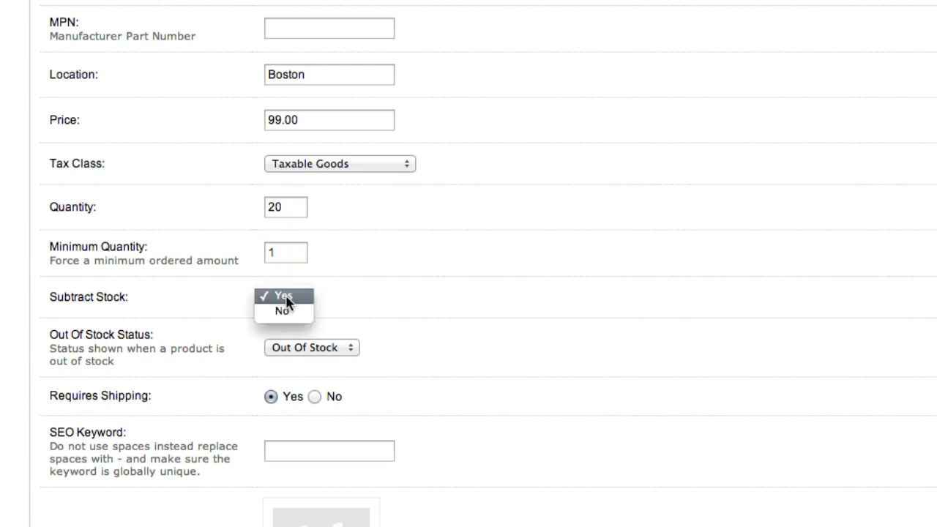
left_click(284, 311)
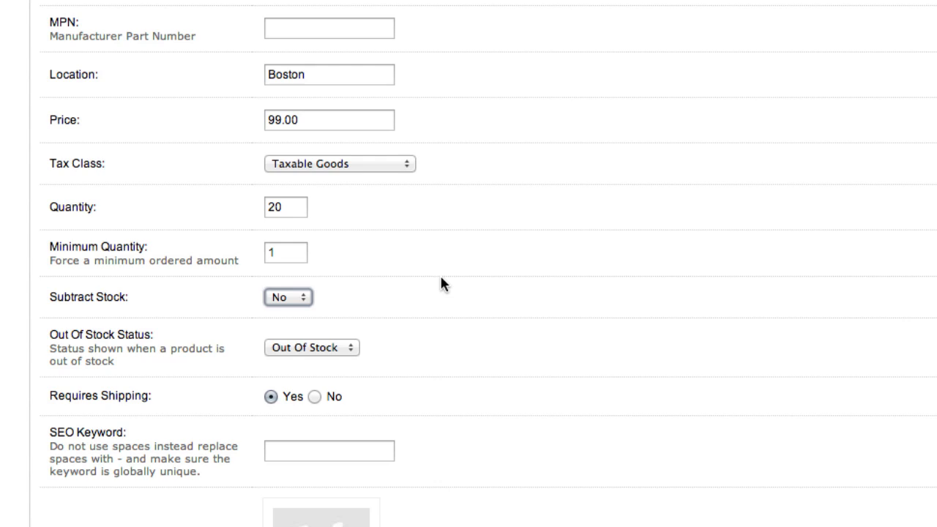
left_click(269, 296)
left_click(270, 282)
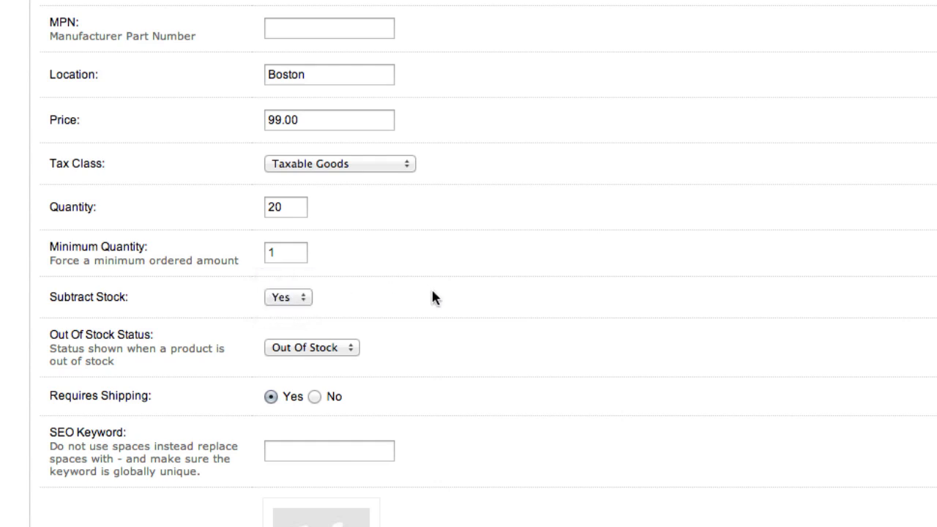
- Choose Out Of Stock as the product's out-of-stock status and Yes for Requires Shipping
scroll(434, 292, "down", 2)
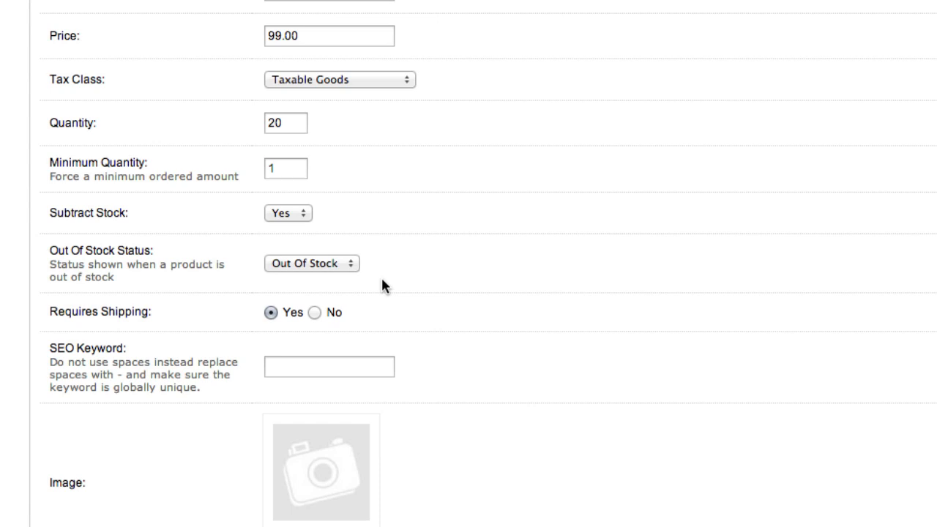
left_click(333, 265)
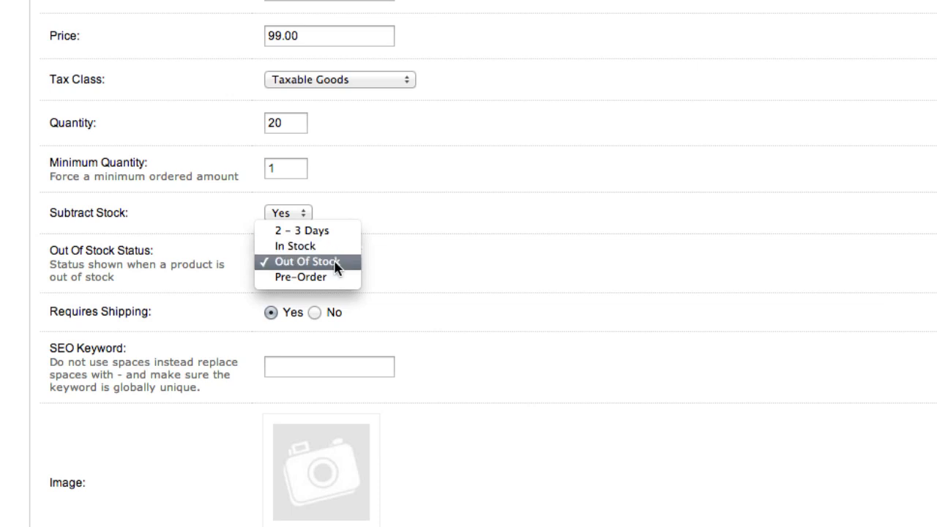
left_click(336, 266)
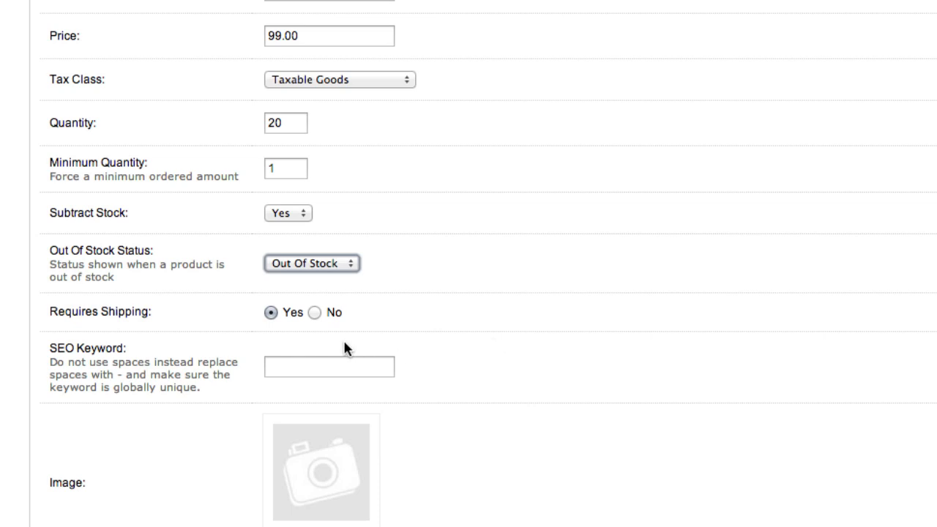
left_click(316, 313)
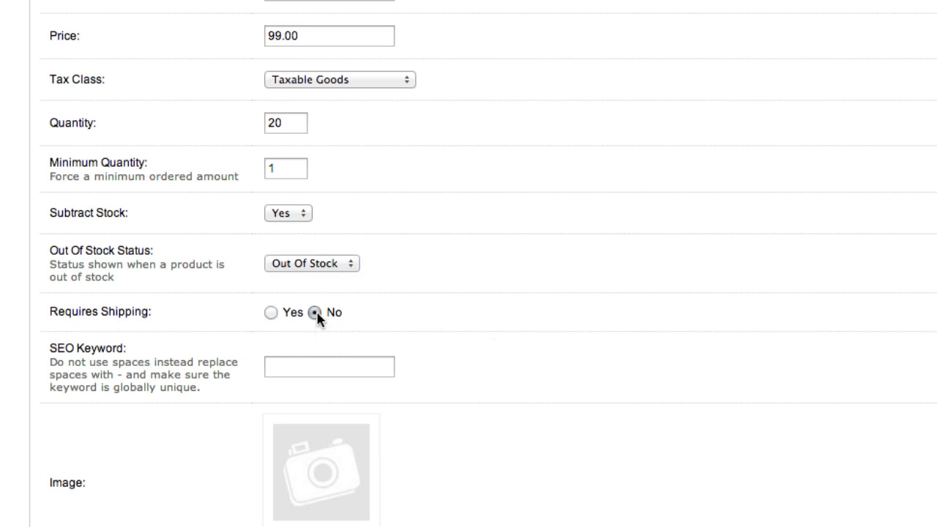
left_click(271, 312)
- Open the MacBook product page in the store front and highlight the part of its URL after the domain
scroll(651, 314, "down", 5)
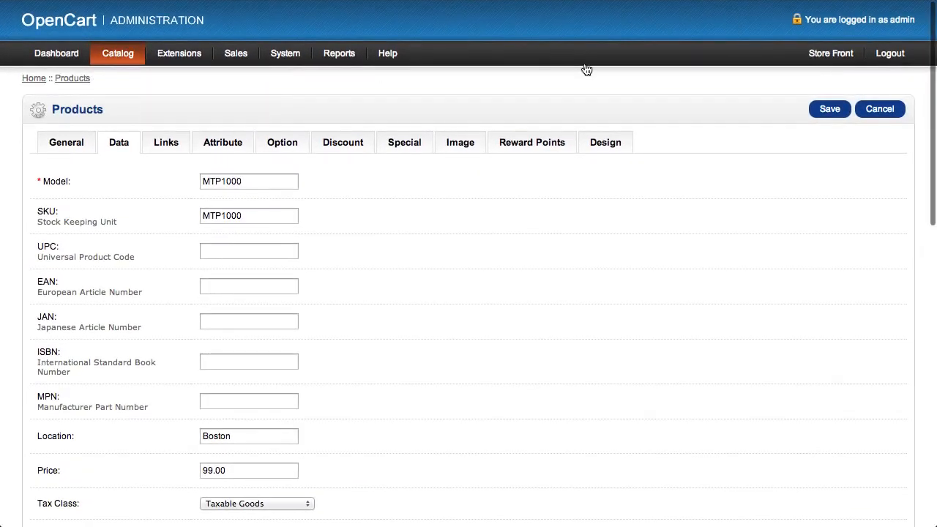
left_click(827, 57)
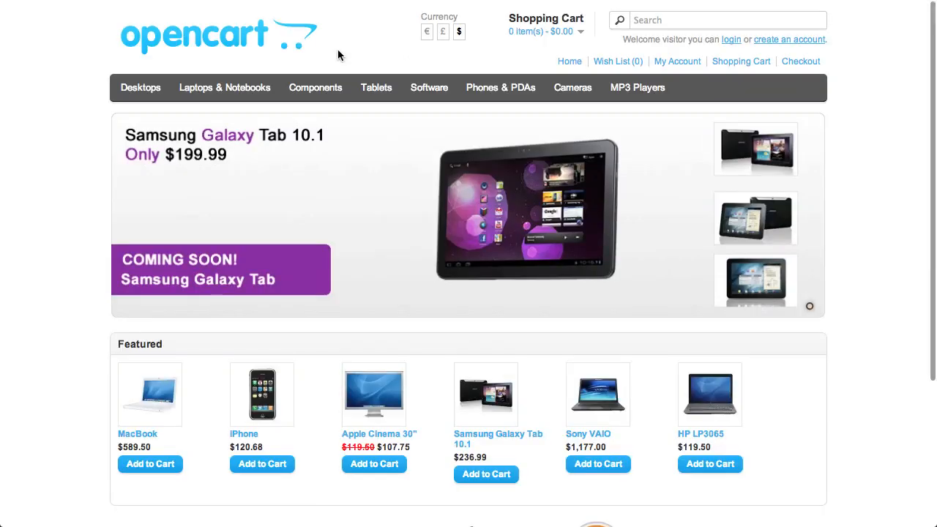
left_click(147, 397)
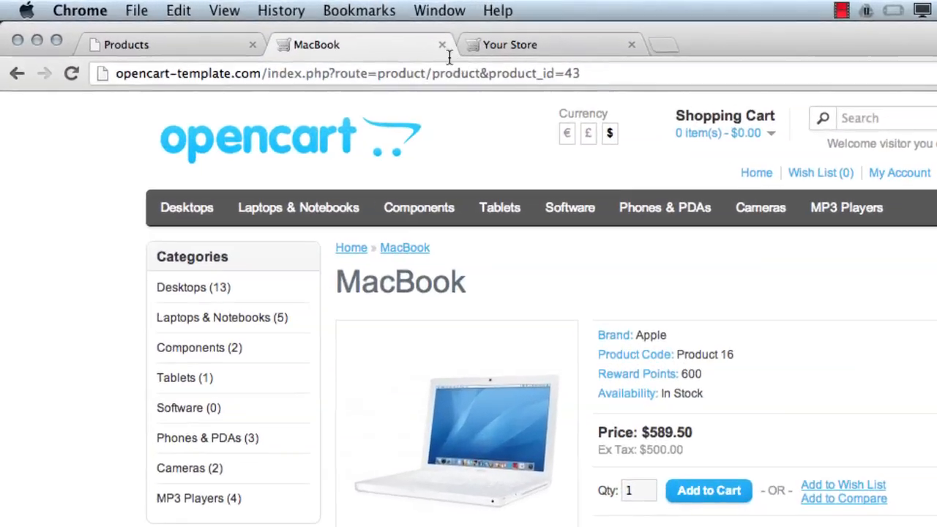
left_click(268, 74)
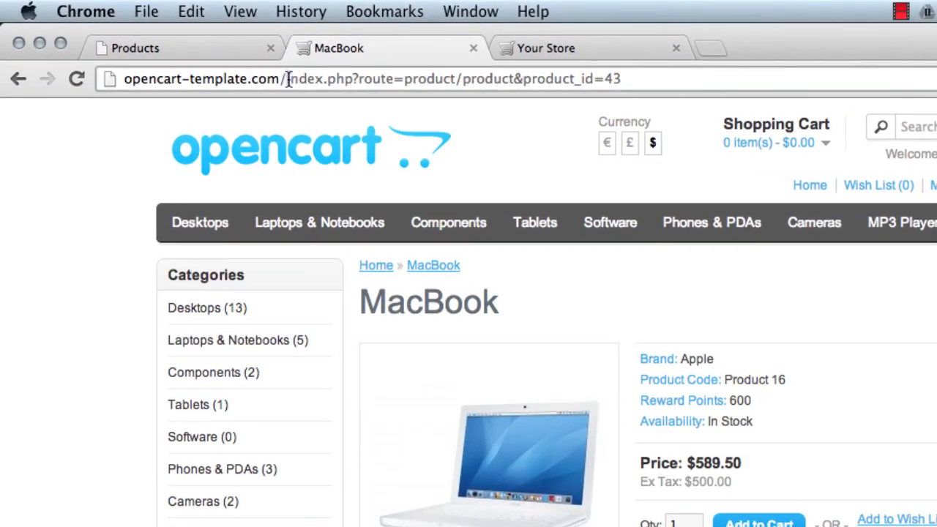
left_click_drag(288, 79, 629, 59)
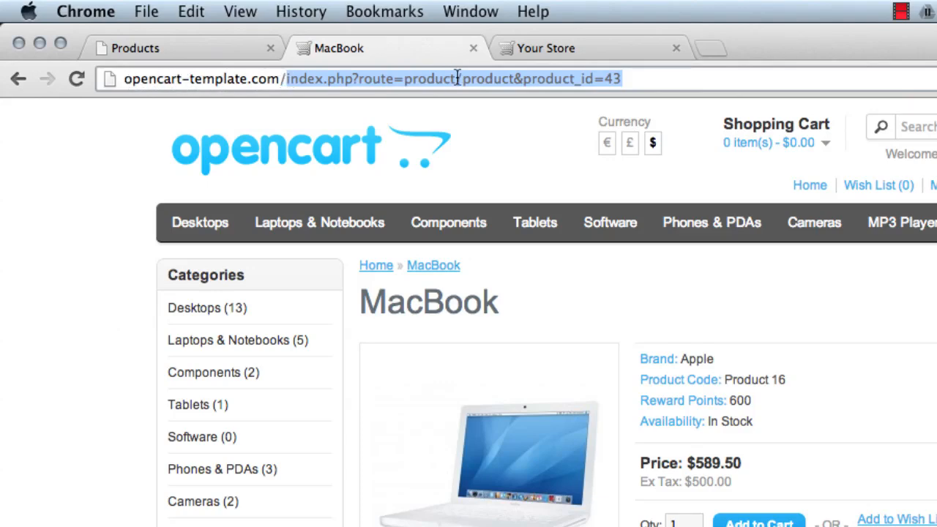
- Return to the new product's form and locate its SEO Keyword field
left_click(123, 47)
scroll(171, 520, "down", 5)
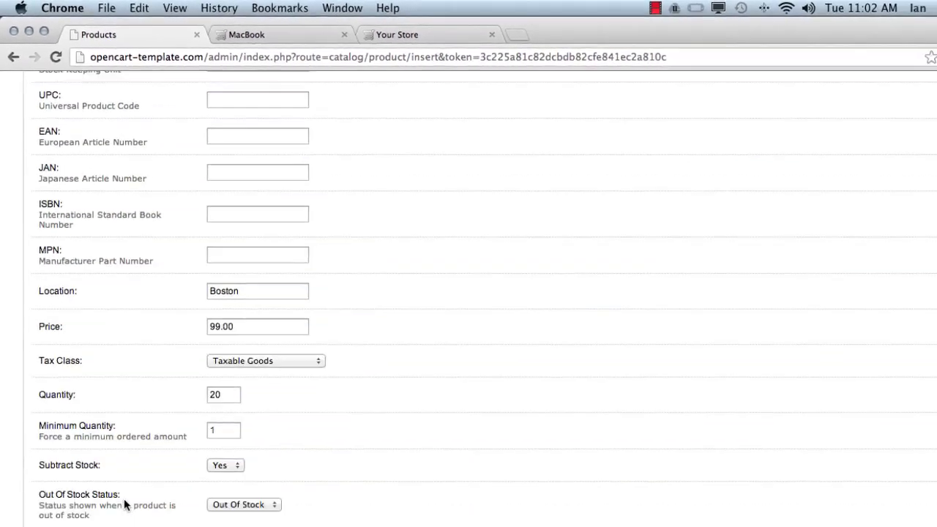
scroll(124, 505, "down", 5)
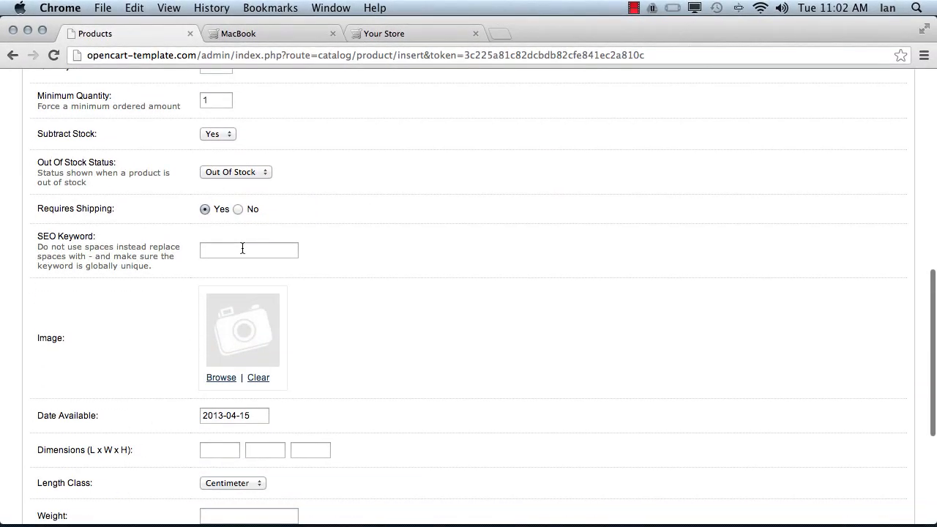
left_click(242, 249)
- Replace the path after the domain in the MacBook page's URL with "macbook", without loading it
left_click(240, 33)
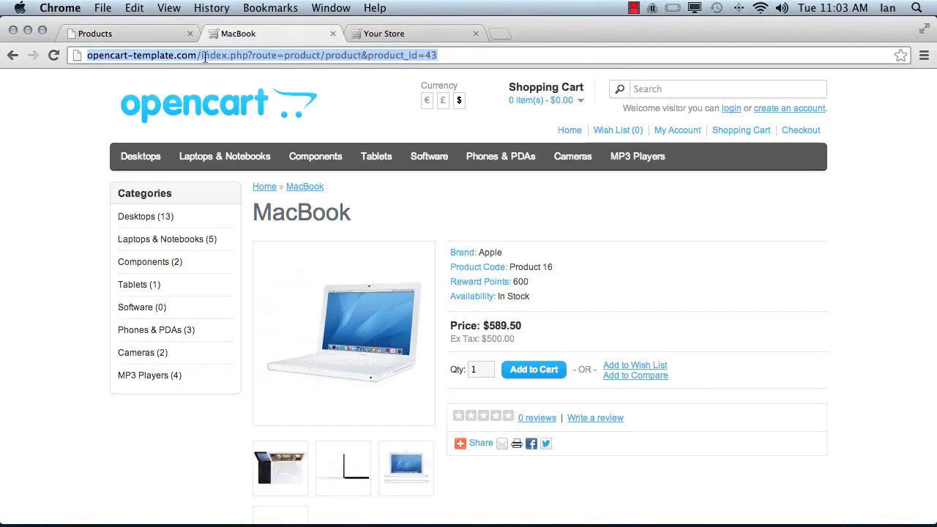
left_click_drag(203, 56, 565, 44)
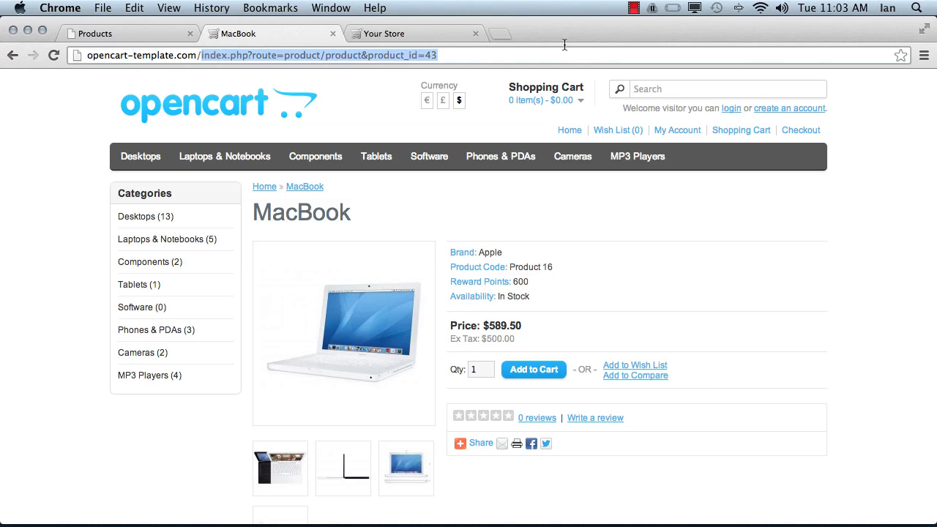
type("macbook")
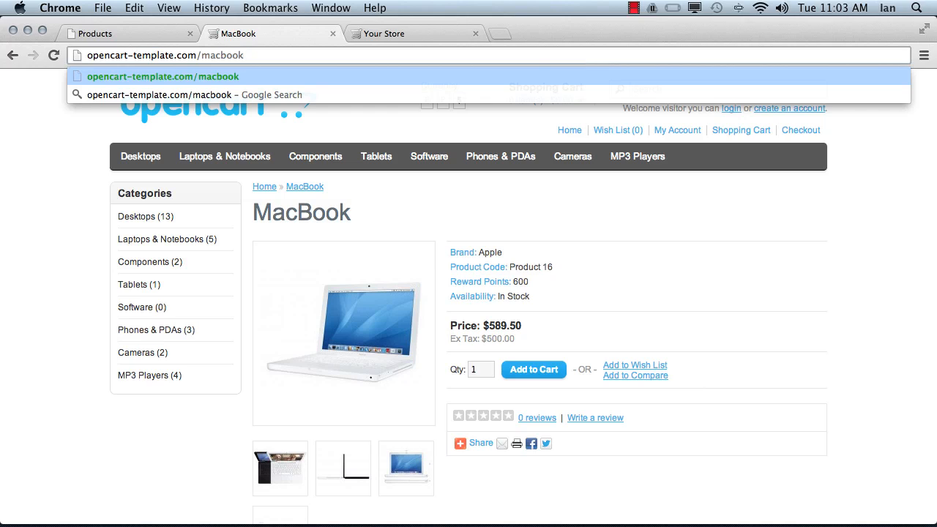
- Return to the new product's form at the SEO Keyword field and switch the browser to full-screen view
left_click(165, 34)
scroll(230, 314, "down", 5)
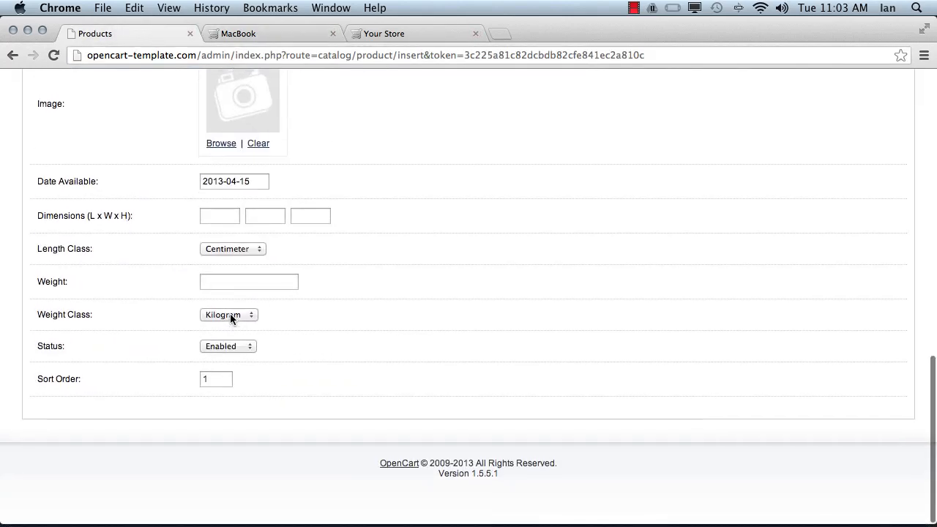
scroll(230, 313, "up", 5)
left_click(240, 227)
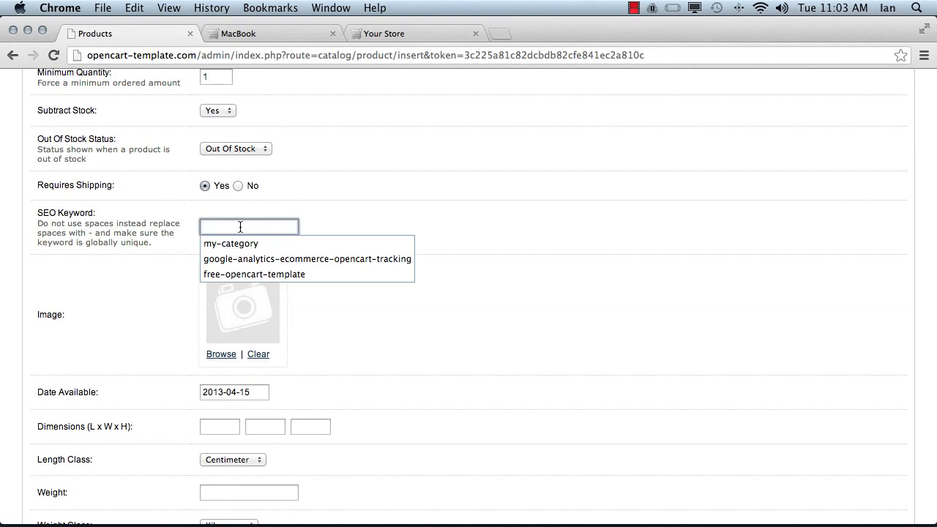
key("super+shift+f")
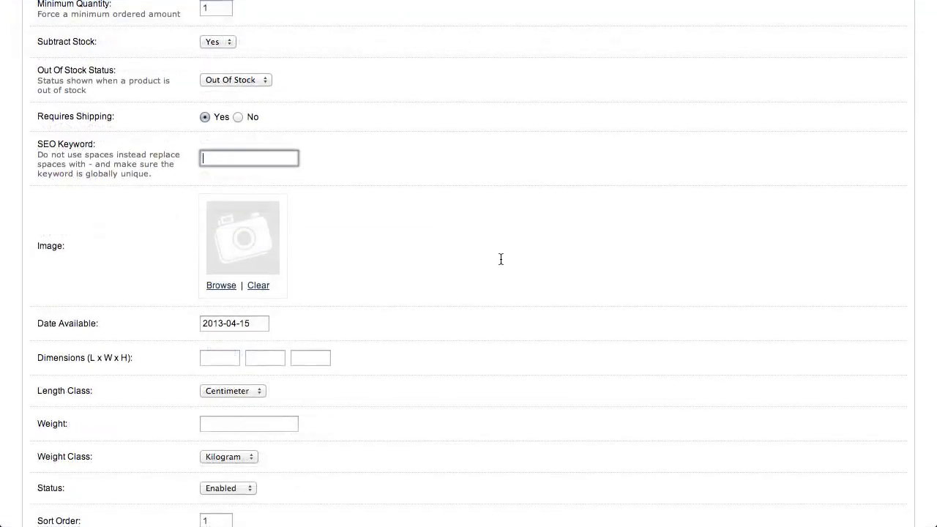
left_click(215, 157)
left_click(343, 136)
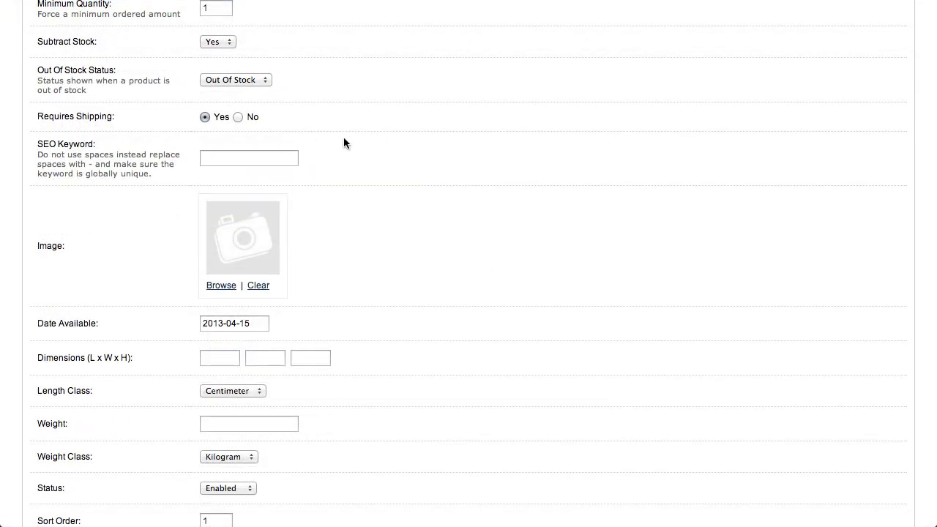
- Set the product's SEO keyword to "my-test-product"
left_click(282, 156)
type("my")
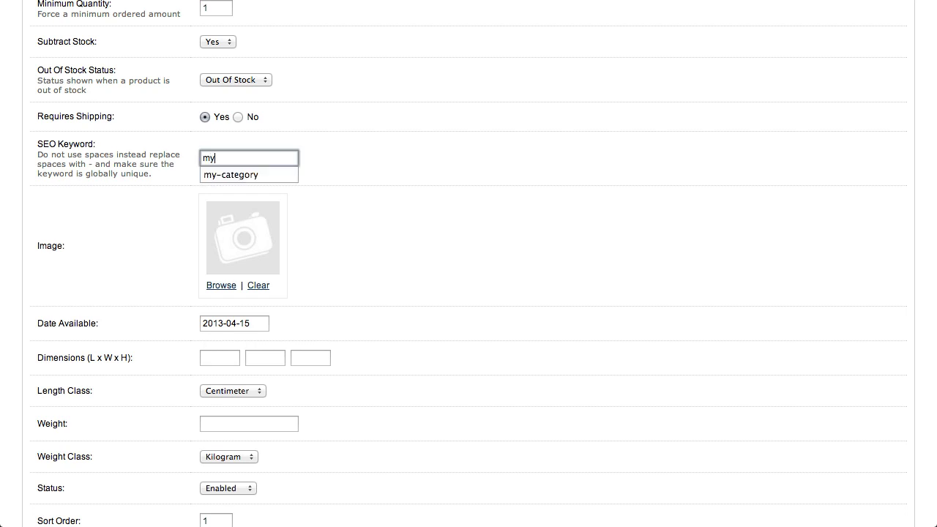
type("-test-")
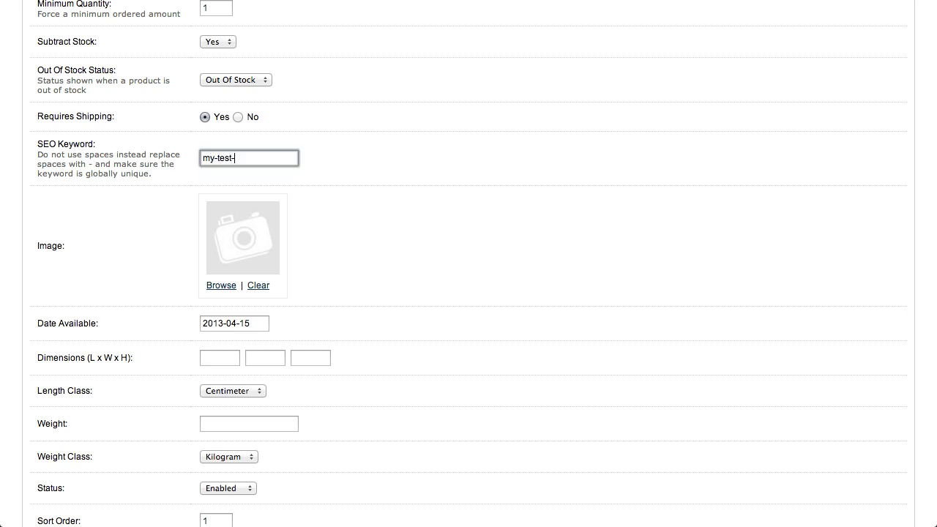
type("product")
left_click(492, 190)
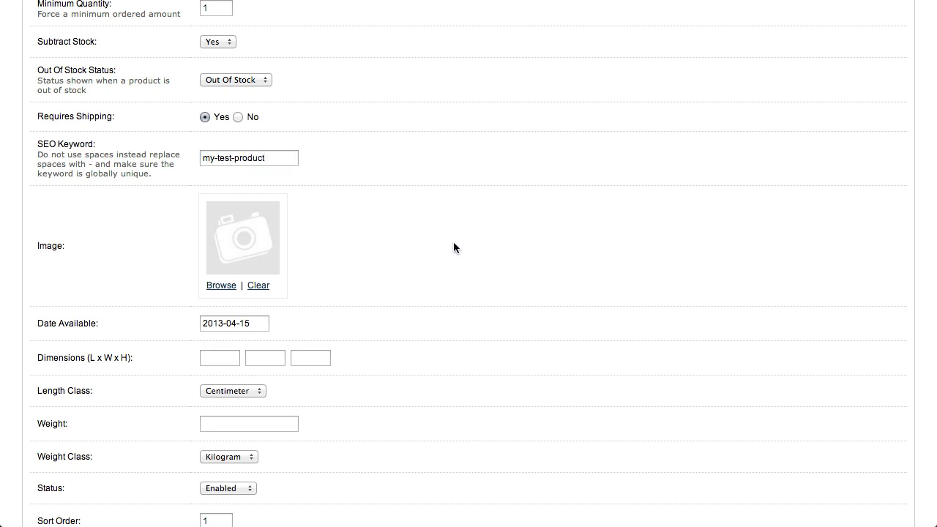
- Choose the gift-voucher picture with the balloons from the demo image folder as the product's image
left_click(212, 286)
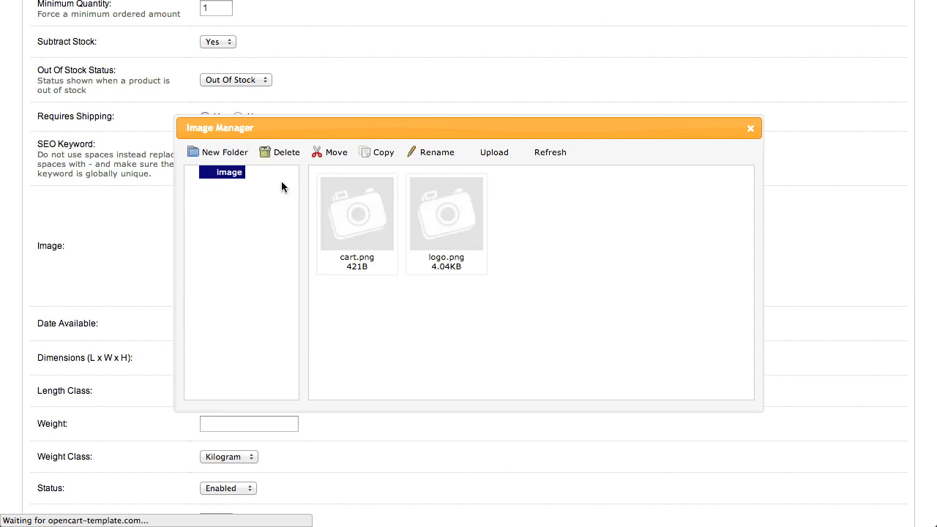
left_click(193, 173)
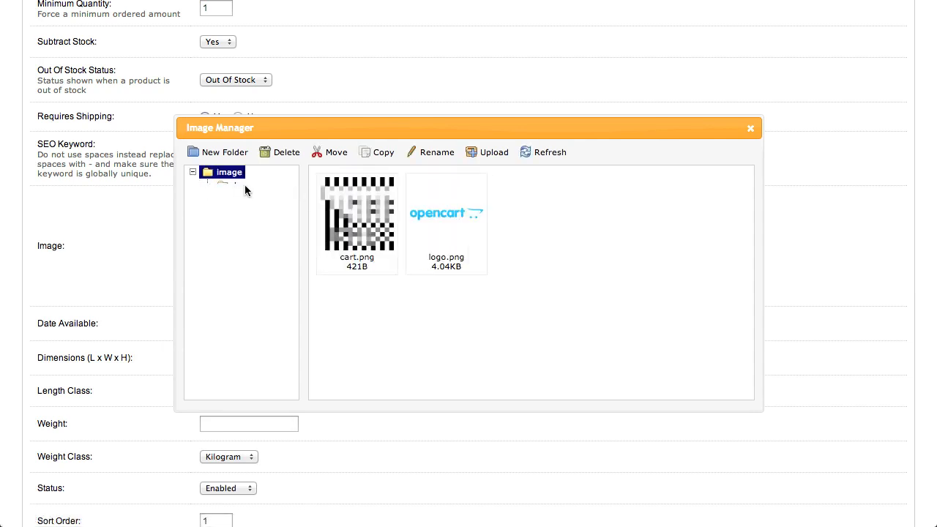
left_click(247, 185)
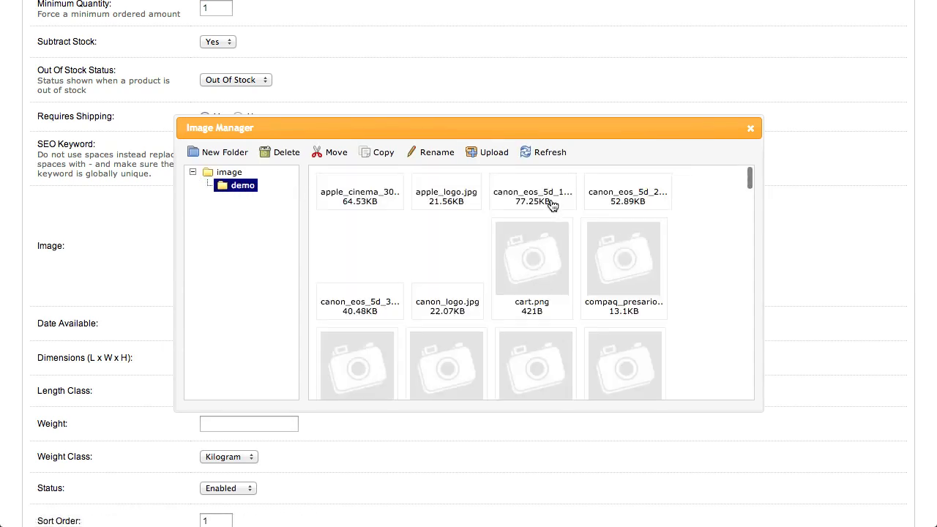
scroll(694, 237, "down", 3)
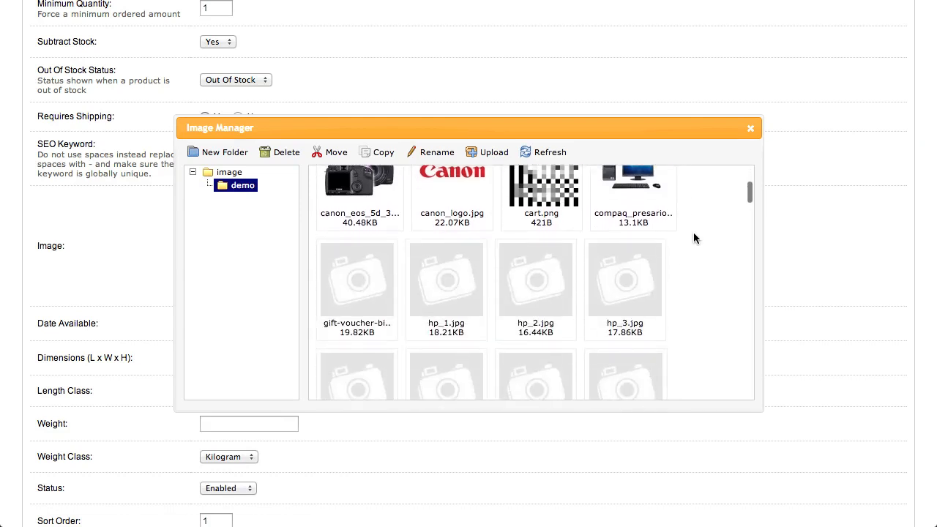
scroll(694, 238, "up", 3)
scroll(694, 238, "down", 4)
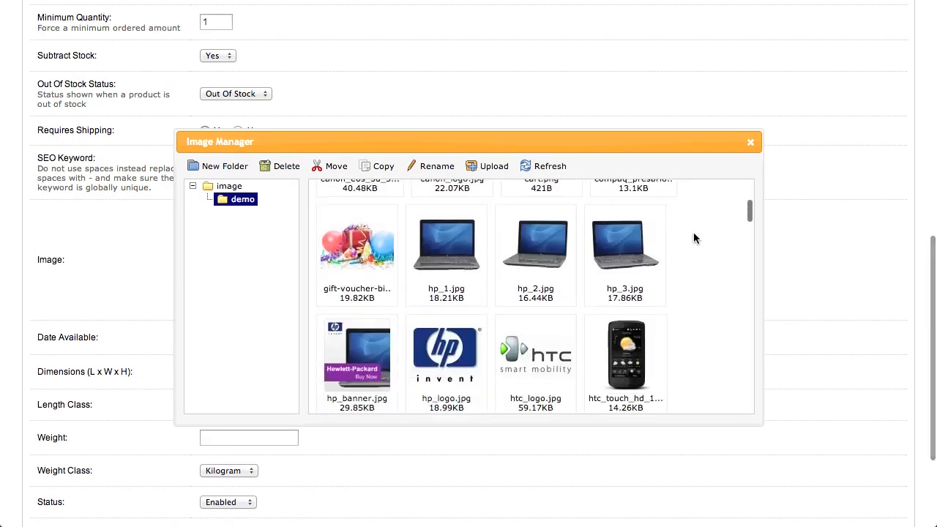
double_click(344, 240)
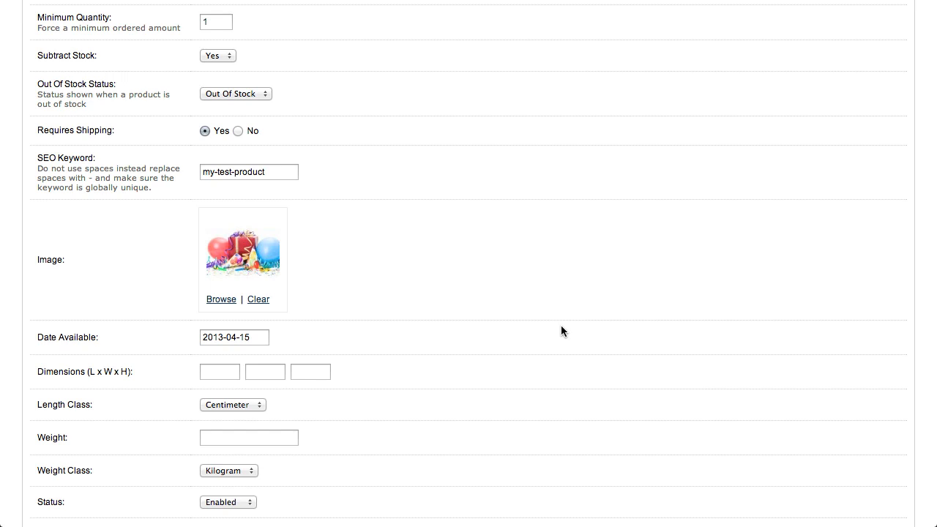
- View the April 2013 calendar of the Date Available field and close it without choosing a date
scroll(561, 326, "down", 2)
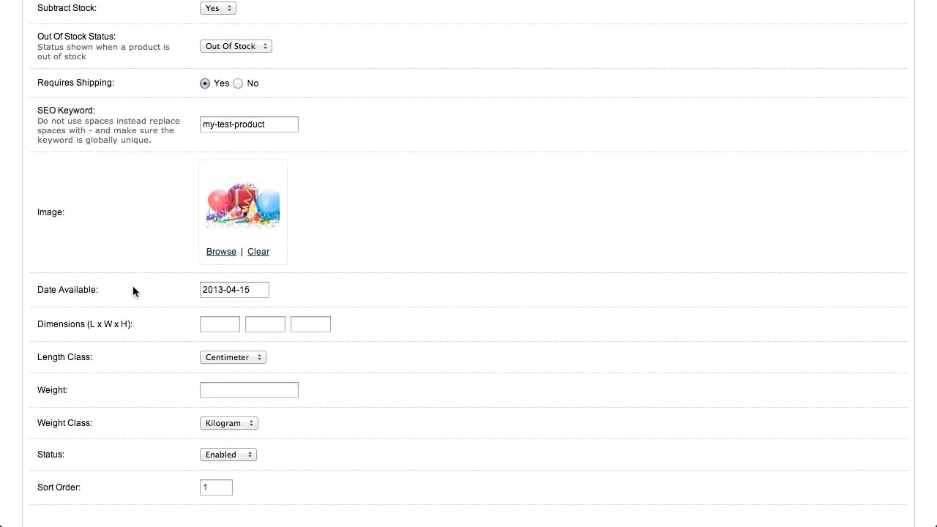
left_click(260, 288)
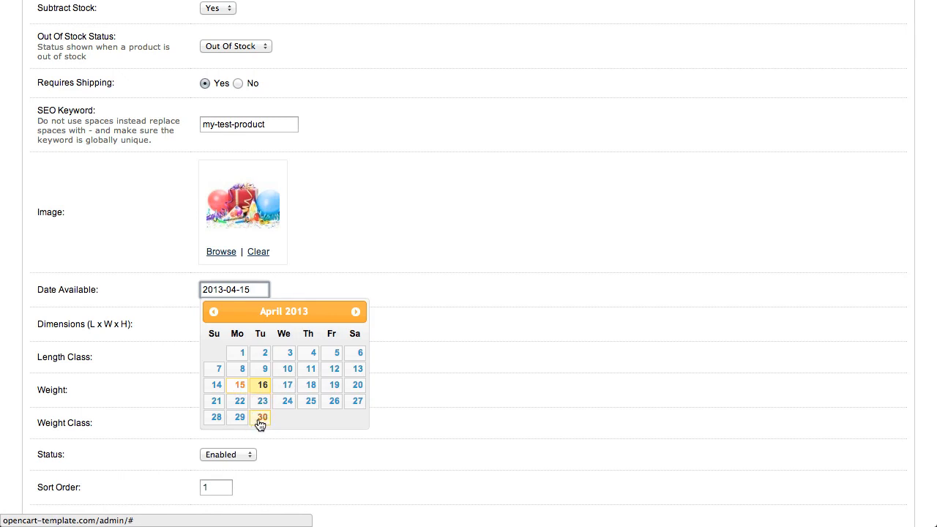
left_click(484, 302)
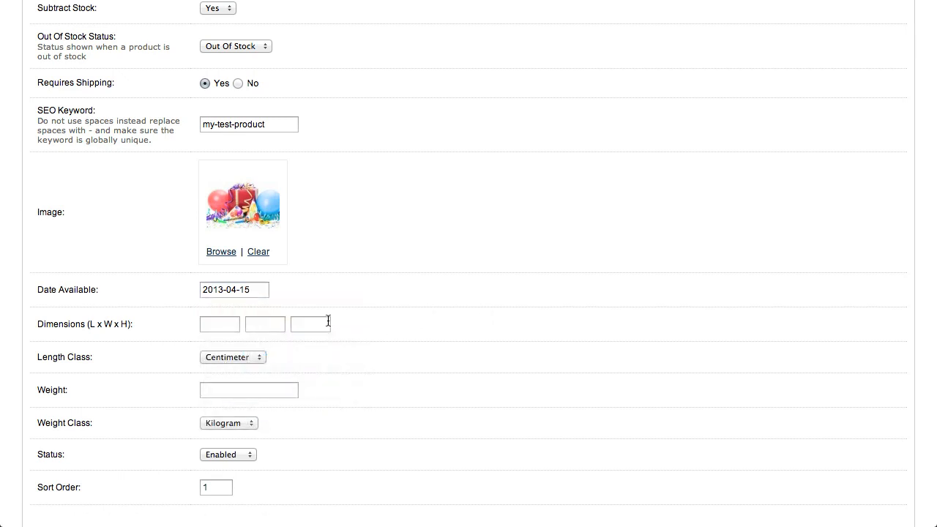
- Set the product's dimensions to 10 x 10 x 10 with Centimeter as the length class
left_click(213, 326)
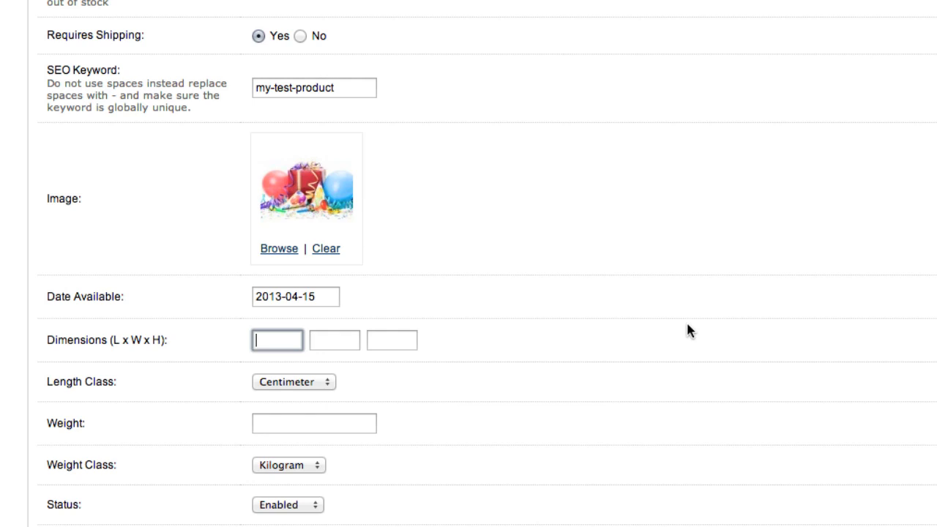
left_click(290, 336)
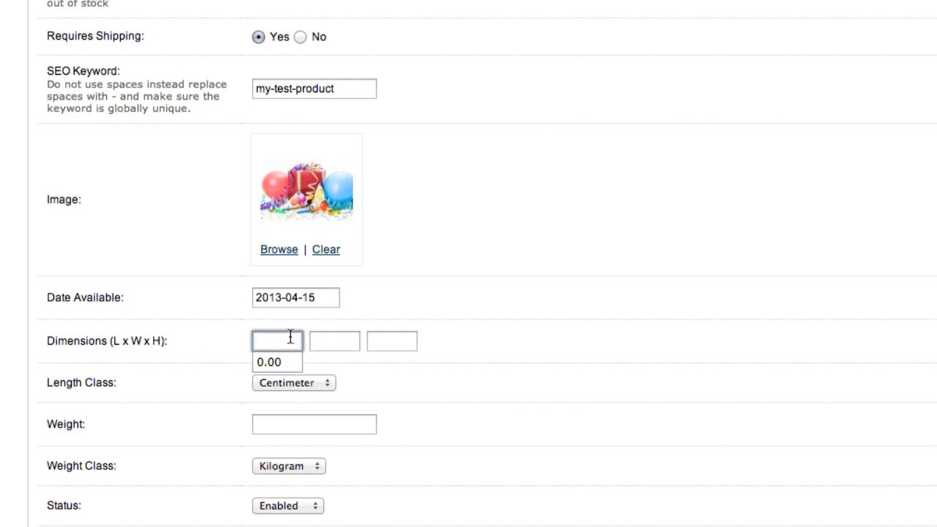
type("10")
key("Tab")
type("10")
key("Tab")
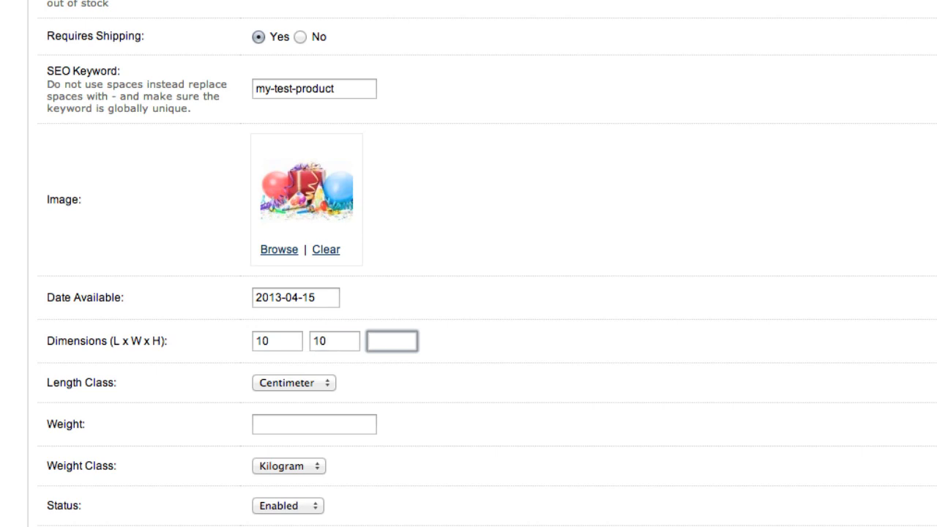
type("10")
left_click(299, 387)
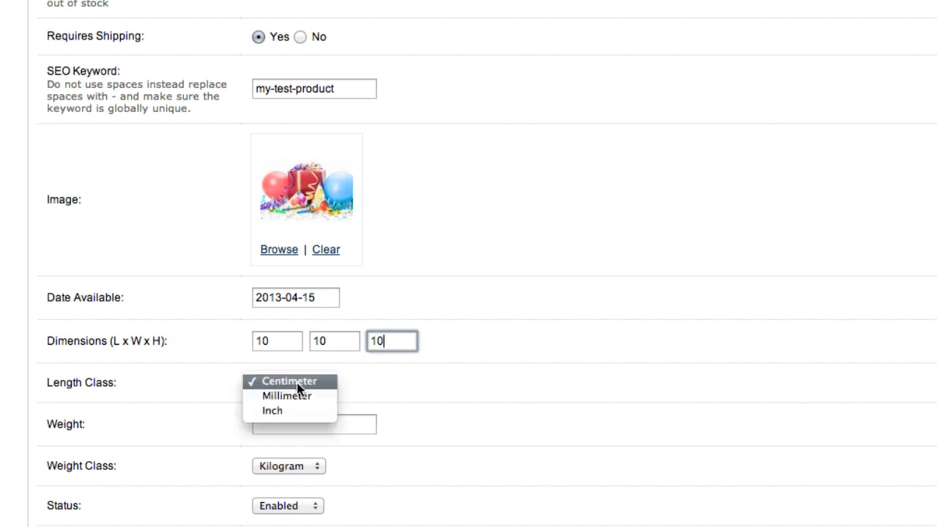
left_click(301, 386)
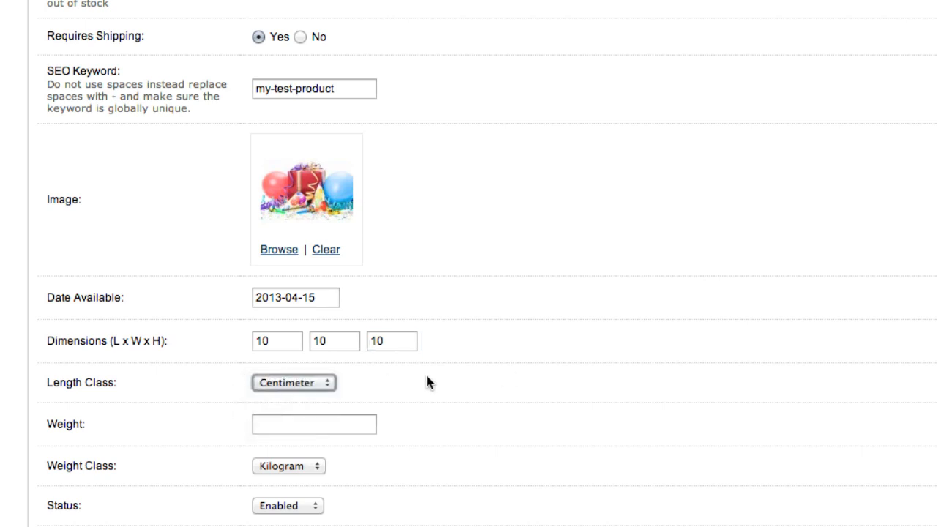
- Set the product's weight to 2.0 with Kilogram as the weight class
left_click(362, 423)
scroll(476, 407, "down", 3)
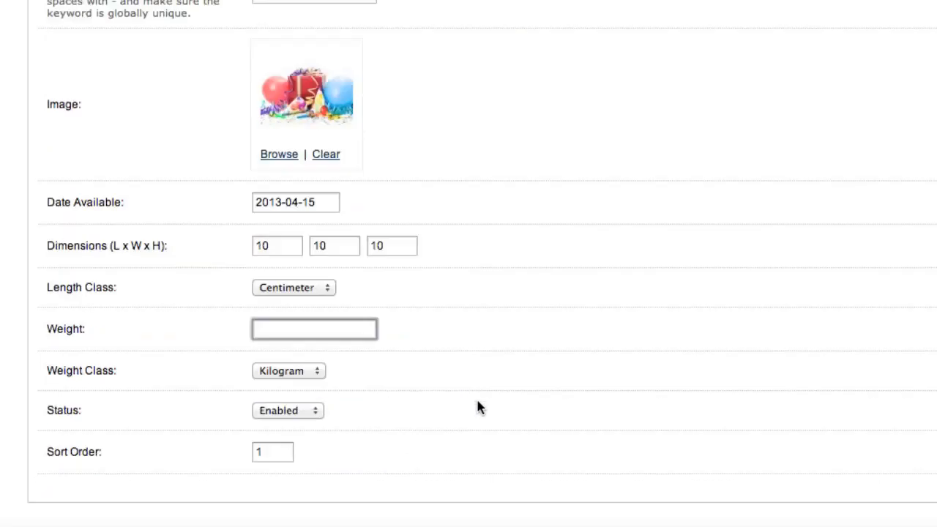
scroll(477, 407, "down", 1)
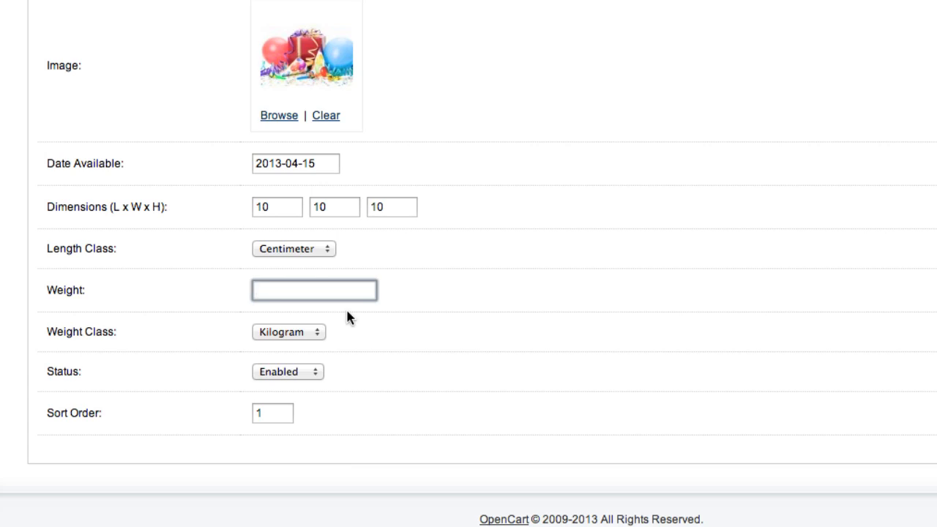
type("2.0")
left_click(309, 332)
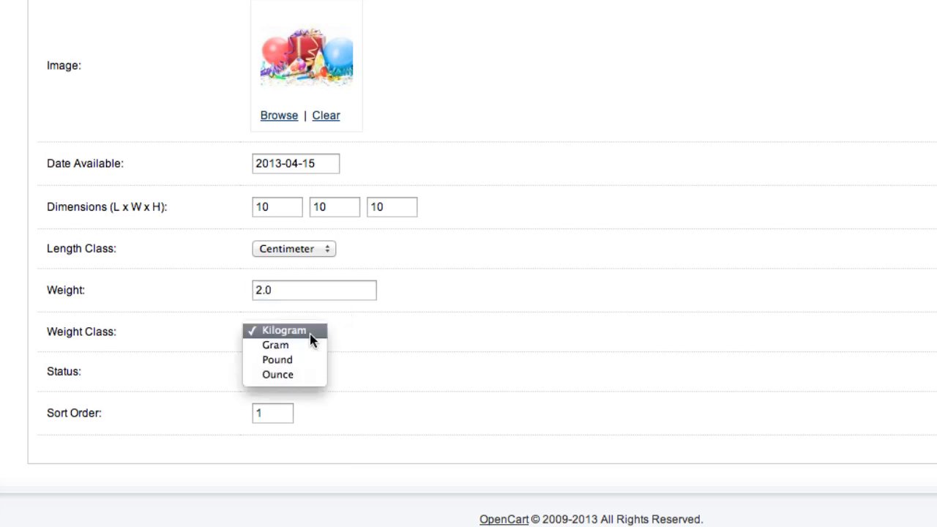
left_click(310, 333)
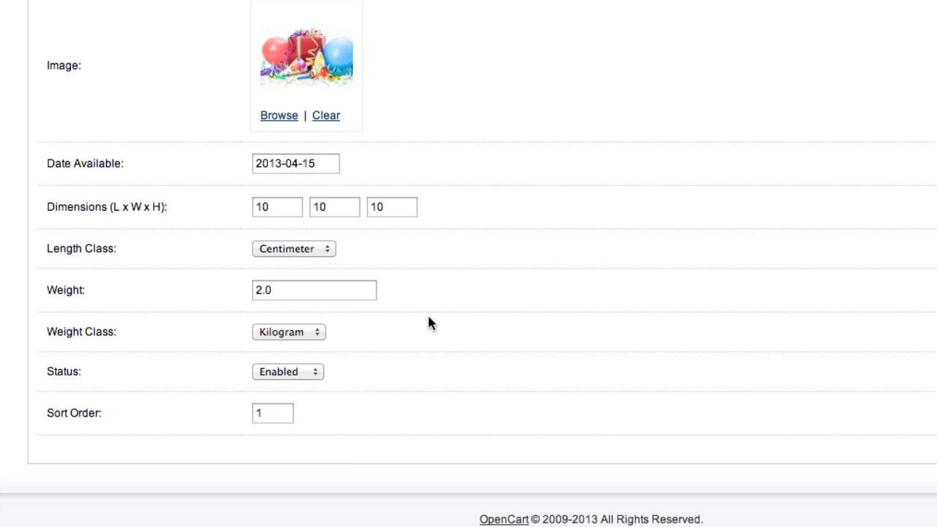
- Switch the product's status to Disabled and back to Enabled
left_click(285, 372)
left_click(491, 368)
left_click(271, 374)
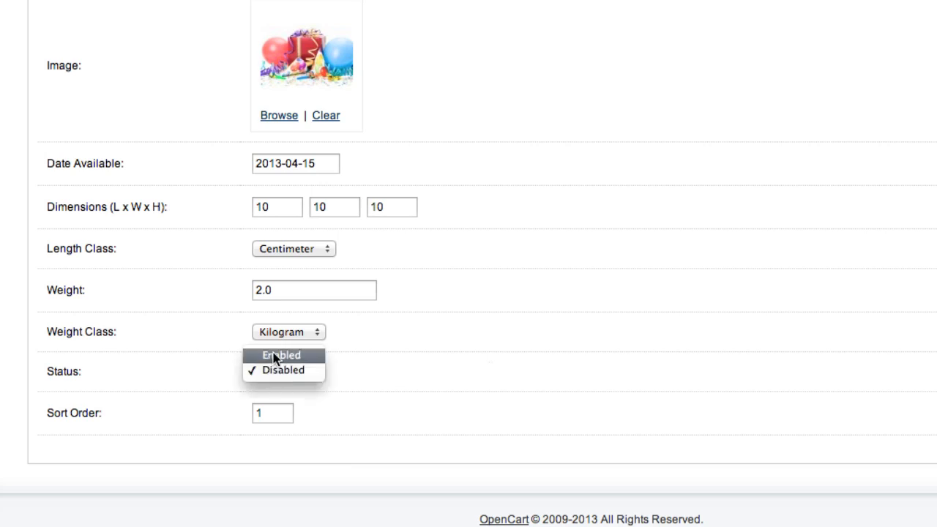
left_click(272, 356)
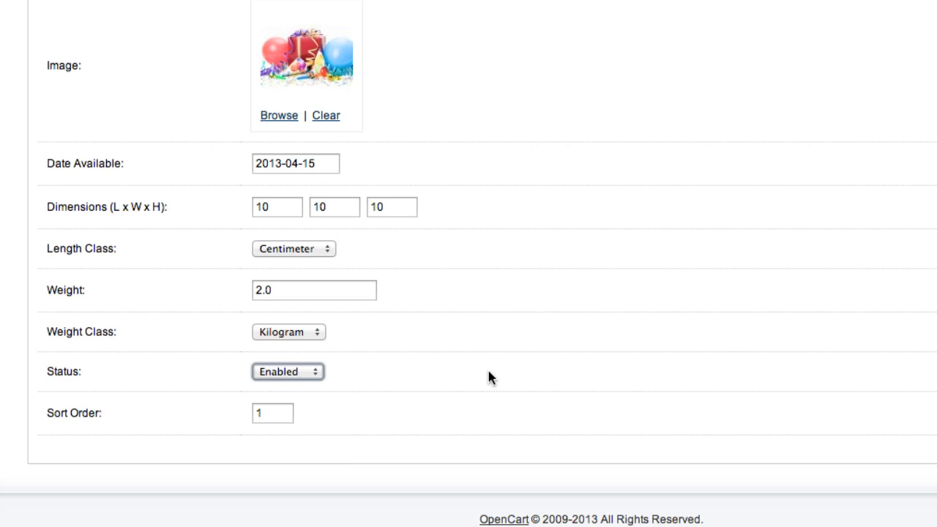
left_click(477, 372)
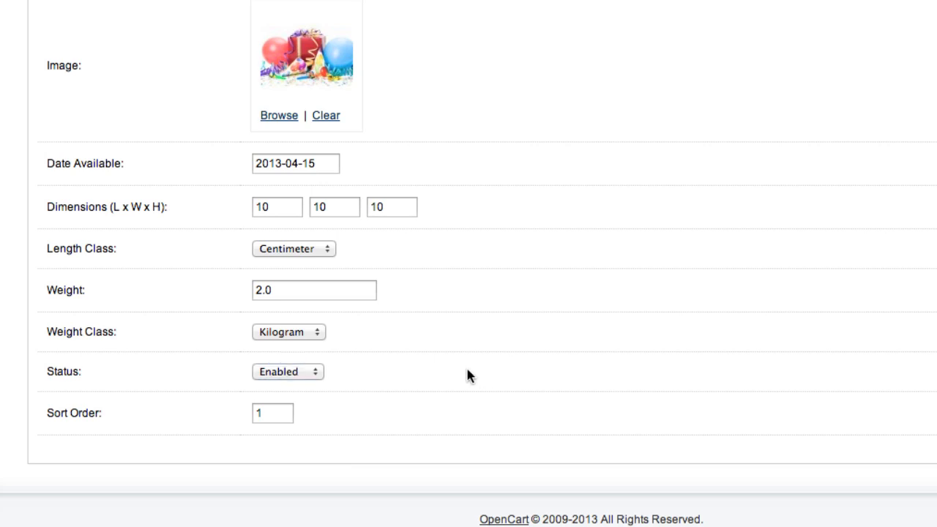
- Open the product's Links settings and look over the manufacturer, categories, filters, stores and downloads fields
scroll(418, 421, "up", 5)
scroll(417, 423, "down", 4)
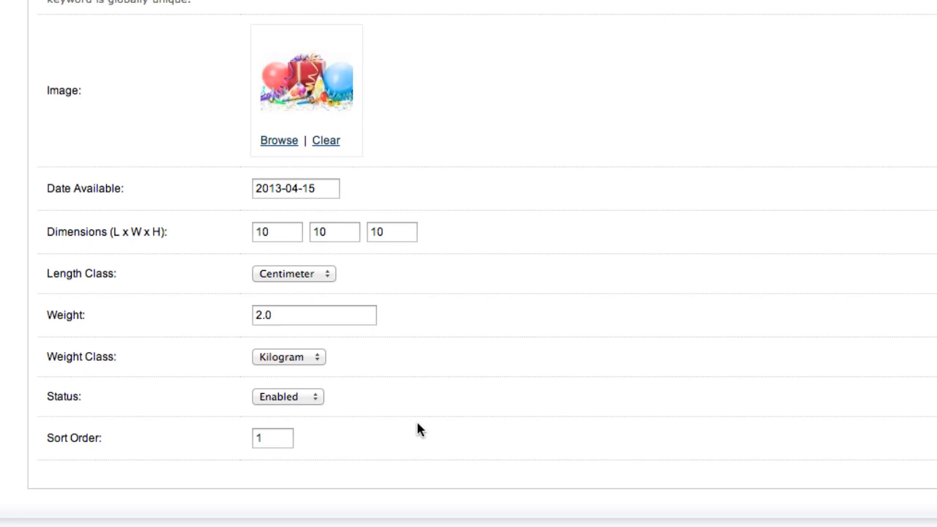
scroll(417, 429, "up", 15)
mouse_move(224, 81)
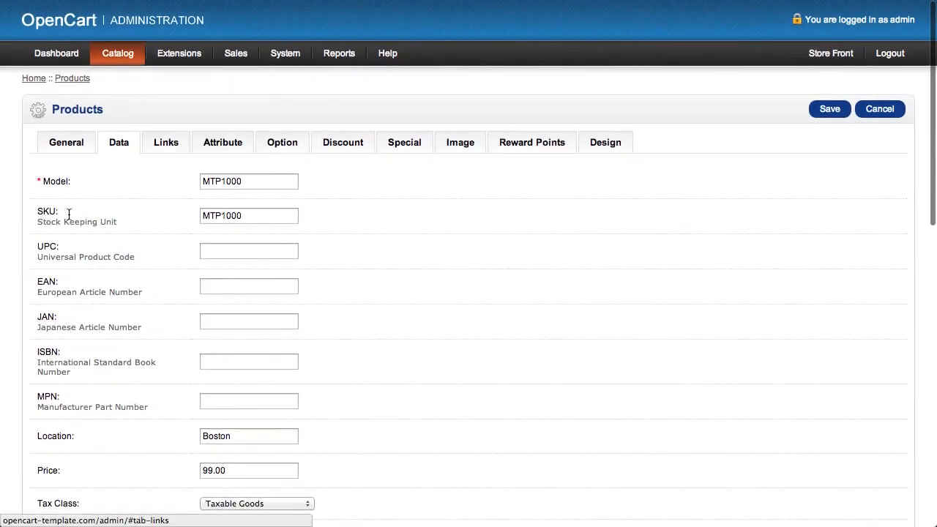
left_click(172, 143)
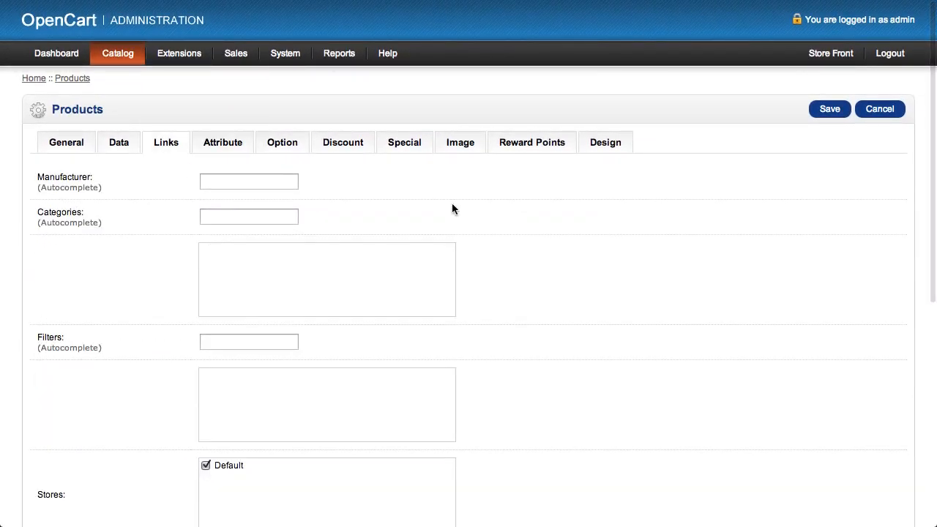
scroll(716, 227, "down", 3)
scroll(717, 226, "down", 1)
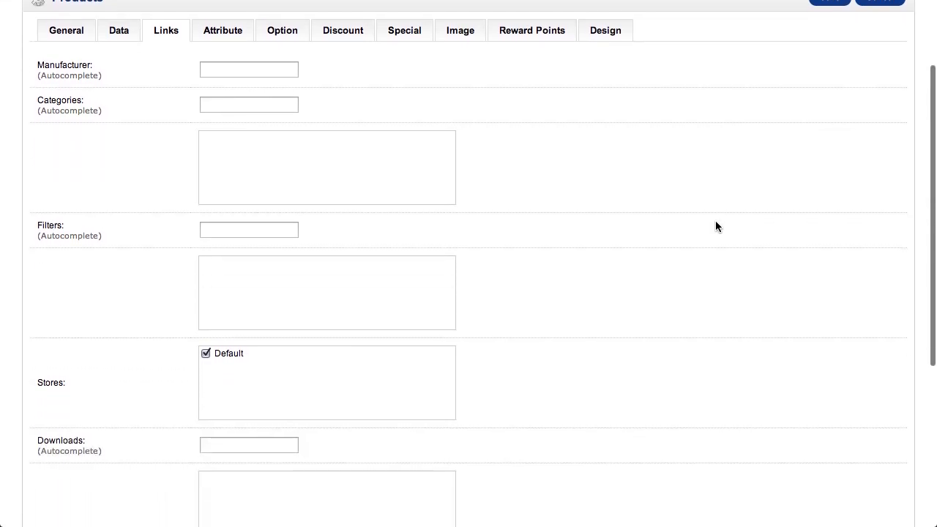
scroll(717, 226, "down", 1)
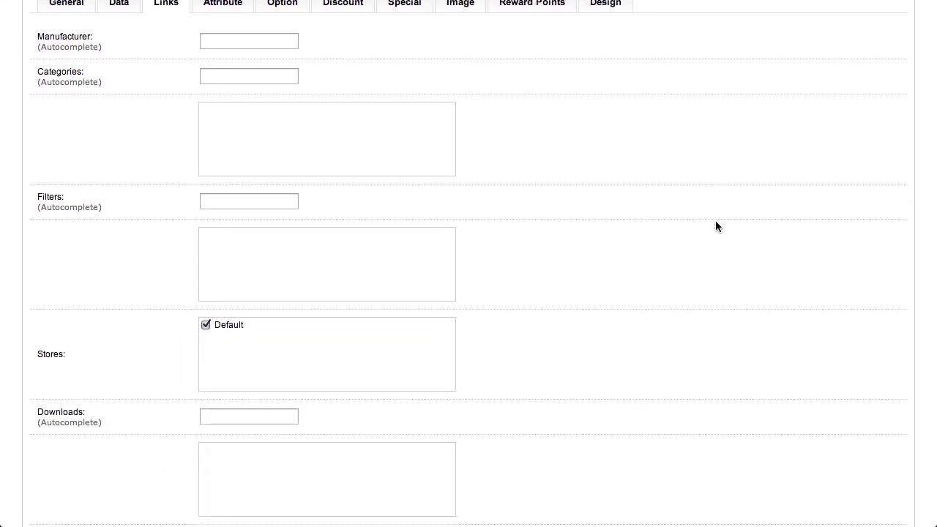
- Set the product's manufacturer to Apple from the autocomplete suggestions
left_click(229, 41)
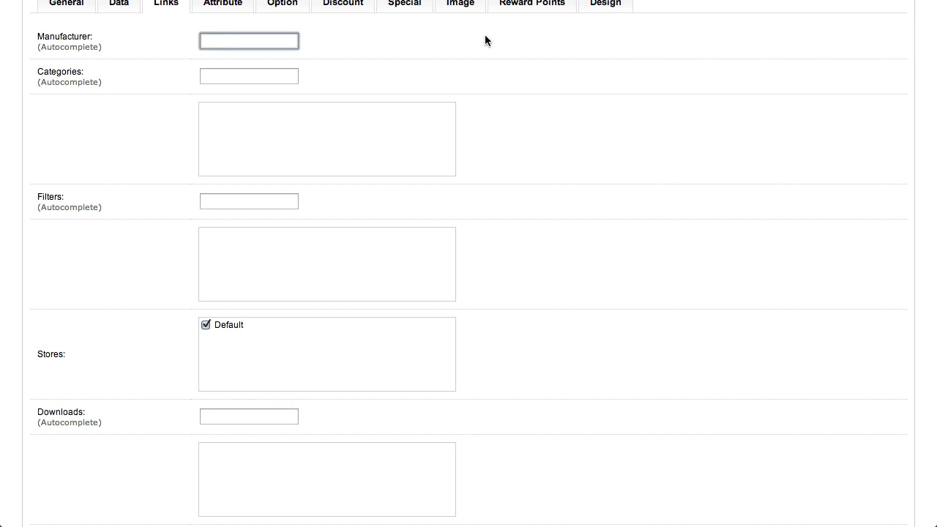
type("A")
key("BackSpace")
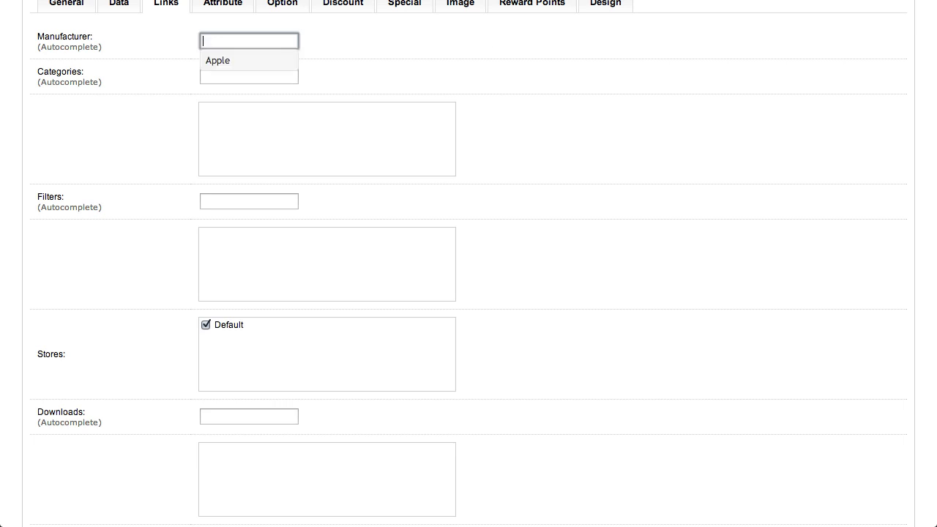
type("A")
scroll(481, 37, "up", 1)
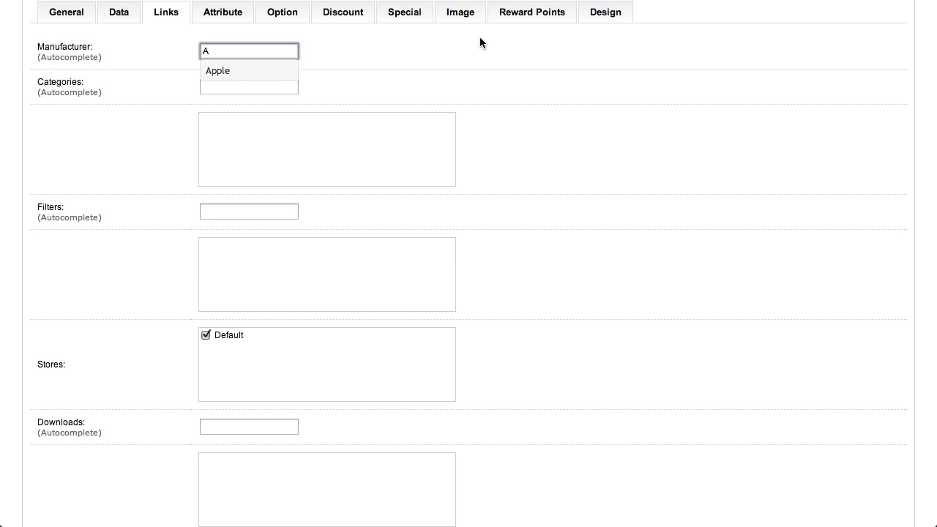
left_click(223, 73)
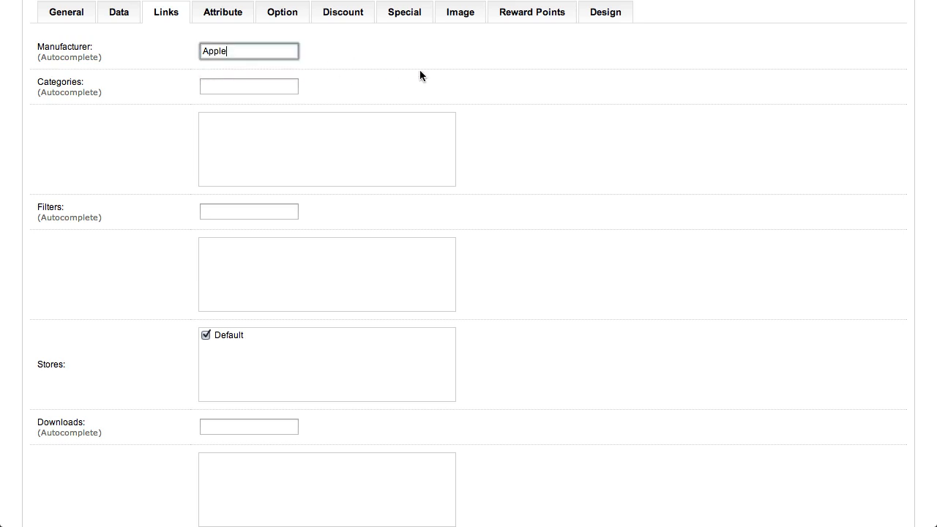
scroll(420, 73, "up", 1)
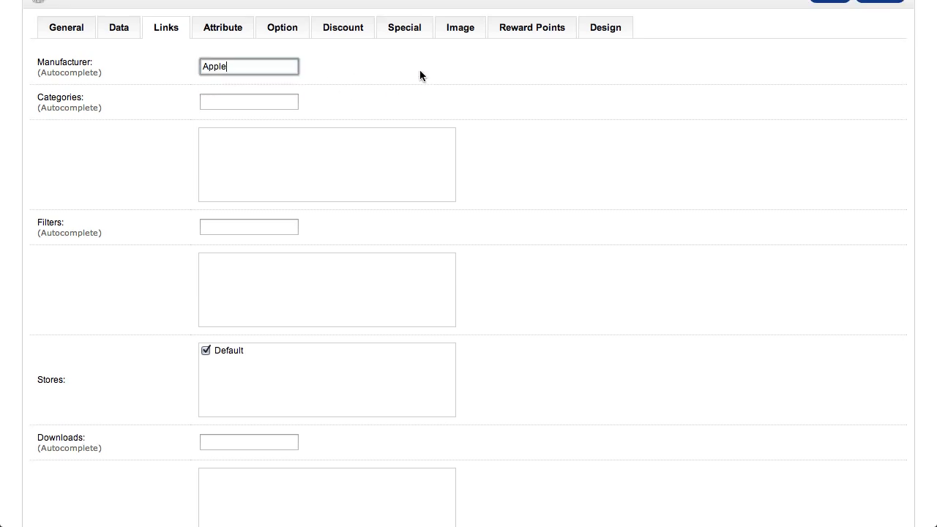
scroll(420, 76, "down", 1)
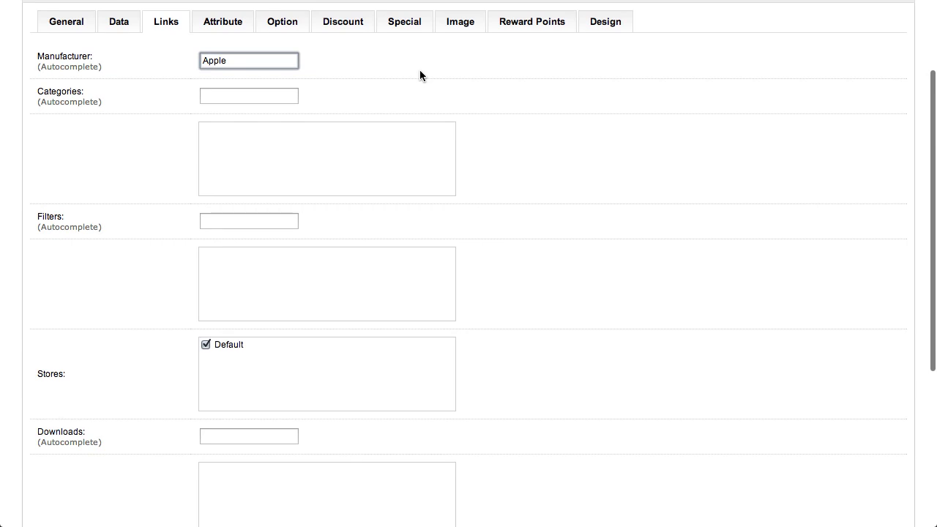
- Assign the product to the Desktops category
left_click(223, 95)
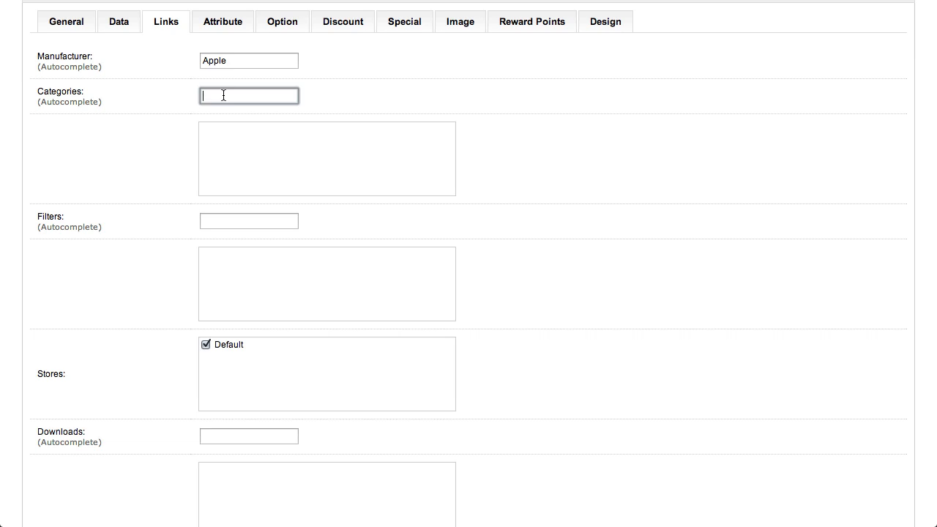
type("D")
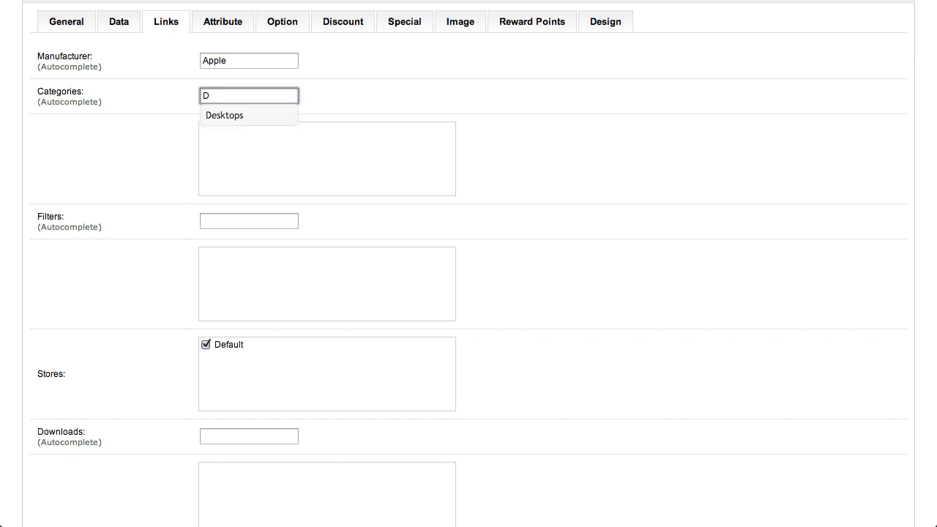
key("Down")
key("Return")
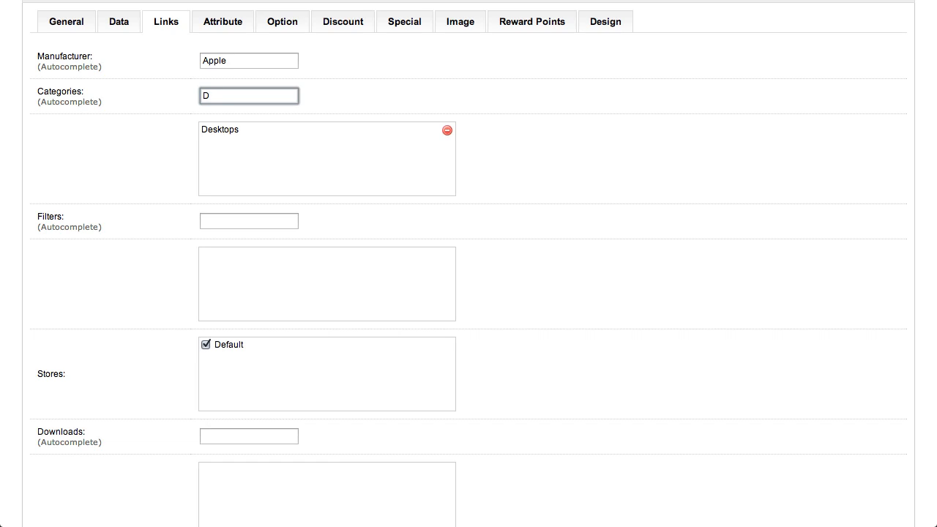
- Add Laptops & Notebooks as a second category for the product and clear the category search text
key("BackSpace")
type("Pd")
key("BackSpace")
key("BackSpace")
type("L")
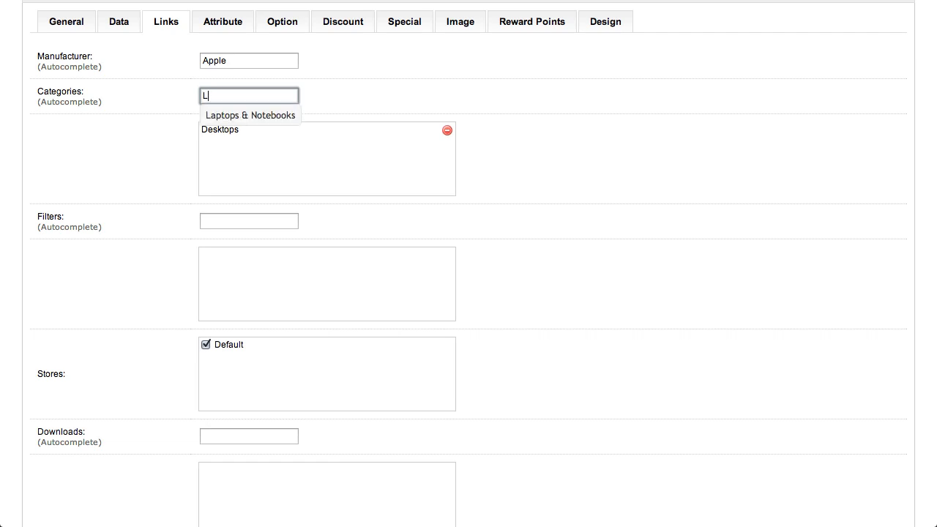
key("Down")
key("Return")
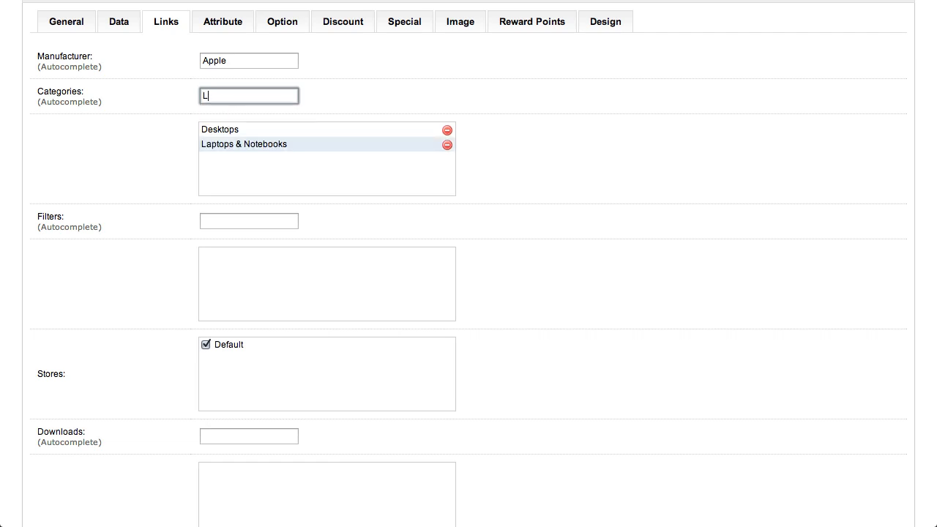
key("BackSpace")
left_click(313, 220)
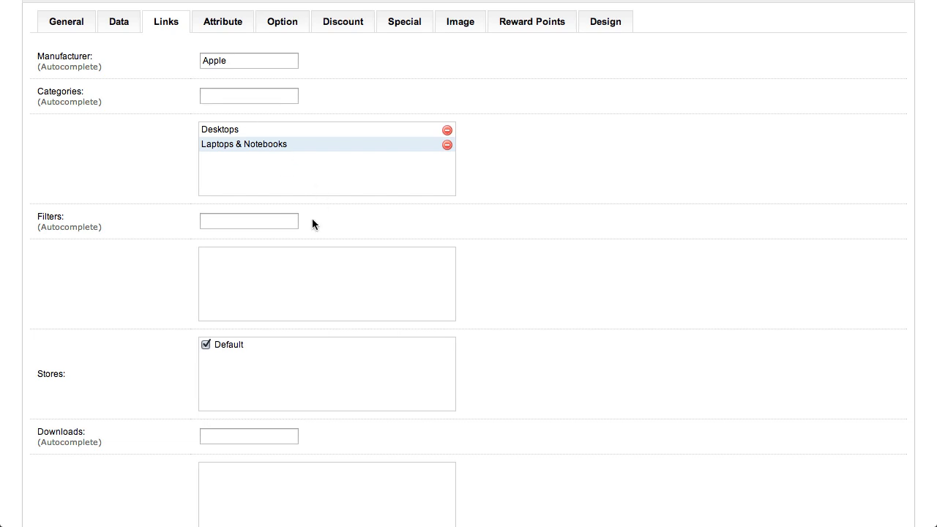
- Try looking up a download named "My Test Pro" for the product and clear the entry
scroll(311, 220, "down", 1)
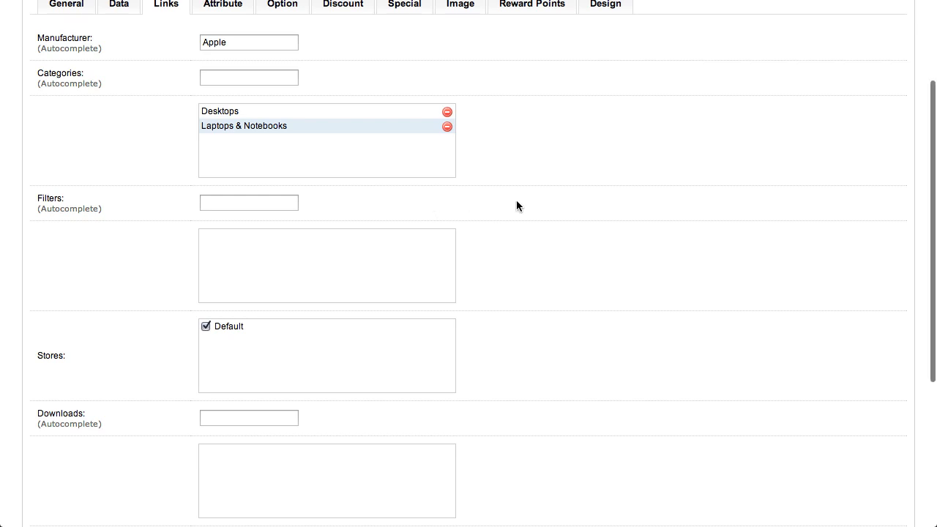
scroll(579, 252, "down", 3)
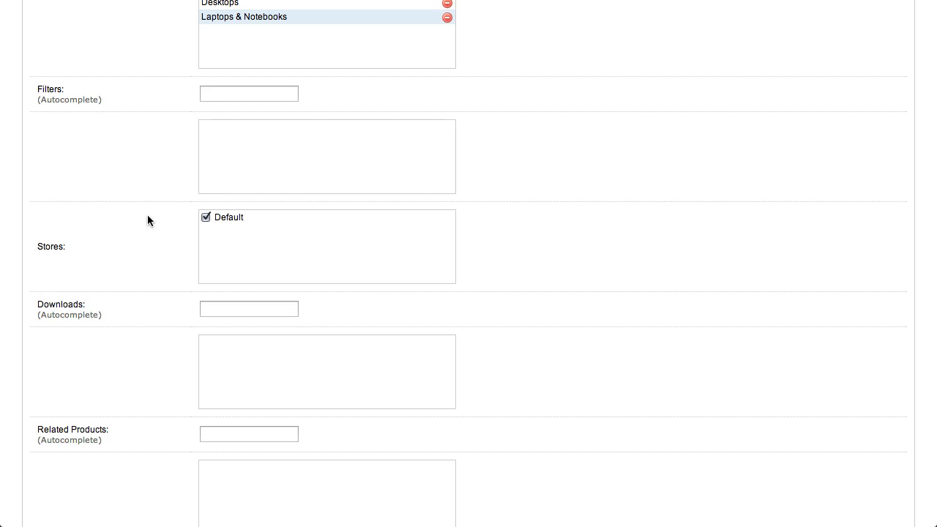
scroll(158, 222, "down", 2)
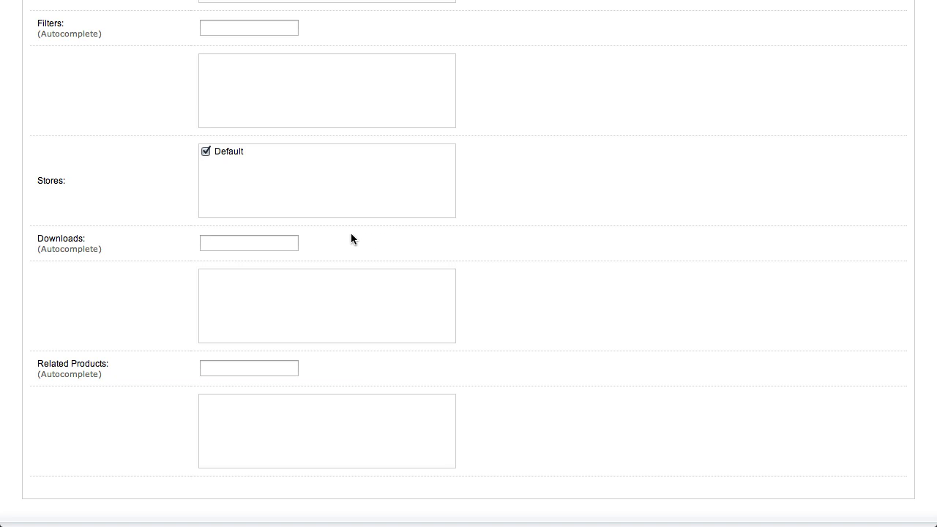
left_click(263, 241)
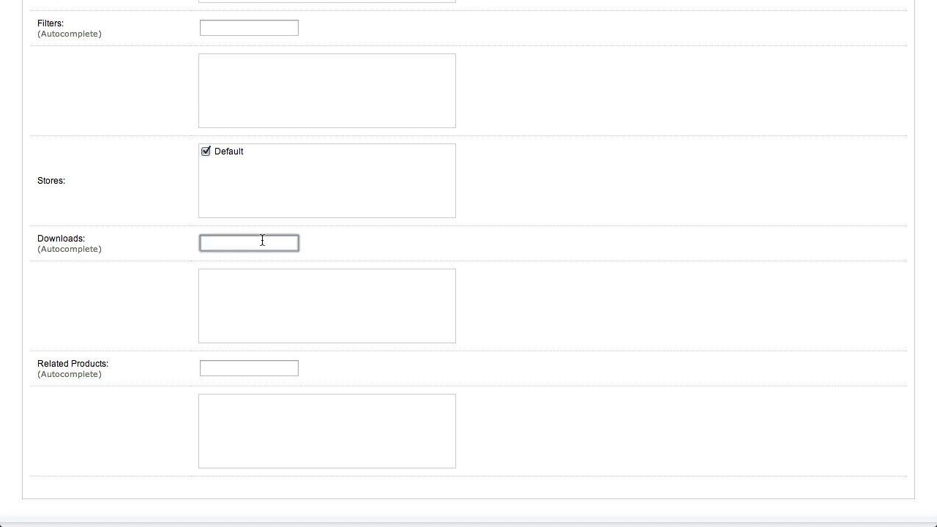
type("My Test Pro")
key("BackSpace")
key("BackSpace")
key("BackSpace")
key("BackSpace")
key("BackSpace")
key("BackSpace")
key("BackSpace")
key("BackSpace")
key("BackSpace")
key("BackSpace")
key("BackSpace")
left_click(647, 312)
- Switch from the product's related products setting to the storefront and view the featured products on its home page
scroll(648, 312, "down", 2)
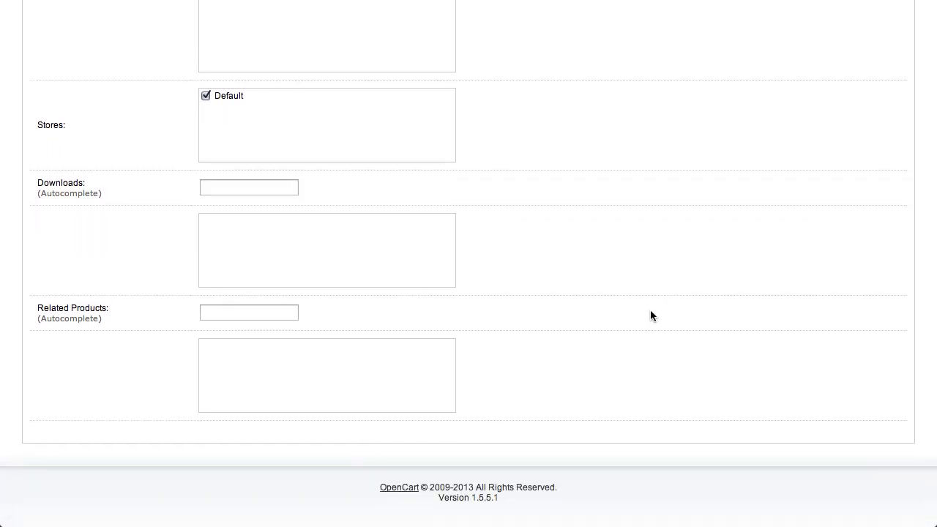
left_click(238, 313)
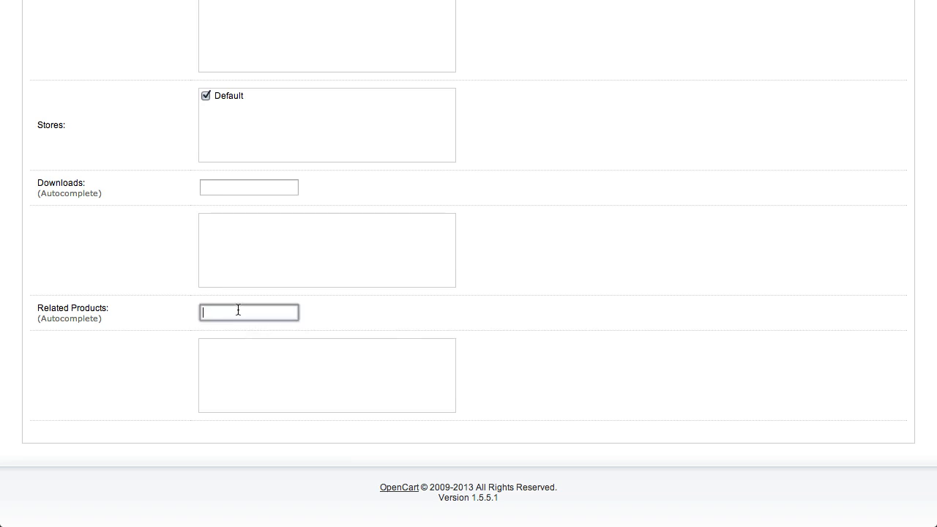
left_click(304, 33)
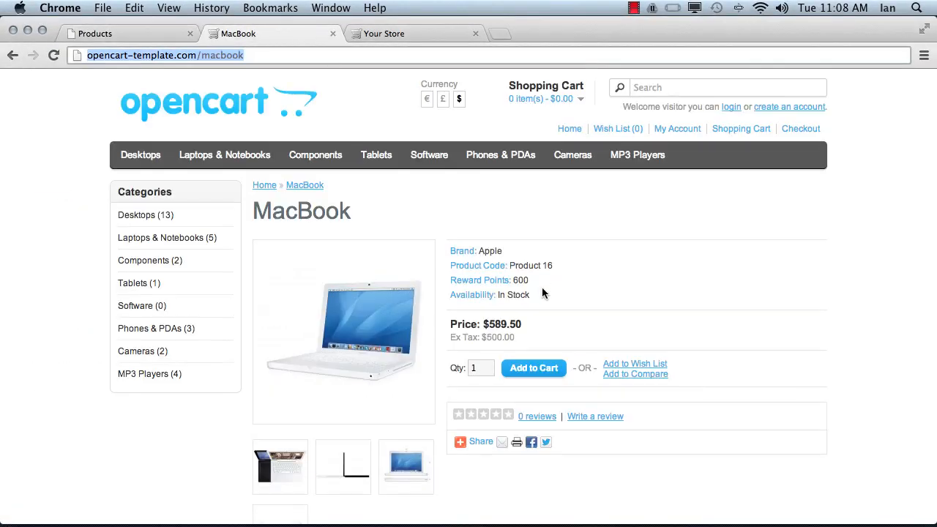
scroll(542, 293, "down", 5)
scroll(542, 293, "up", 5)
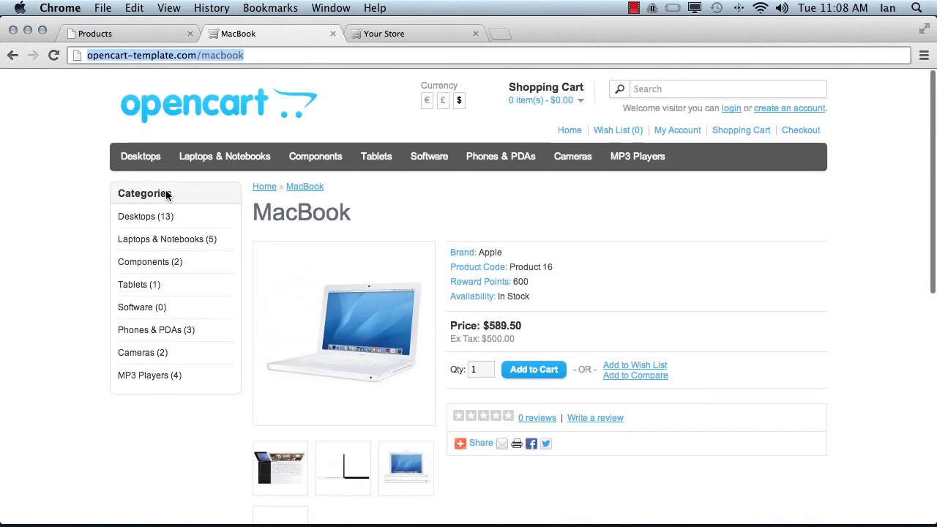
left_click(157, 100)
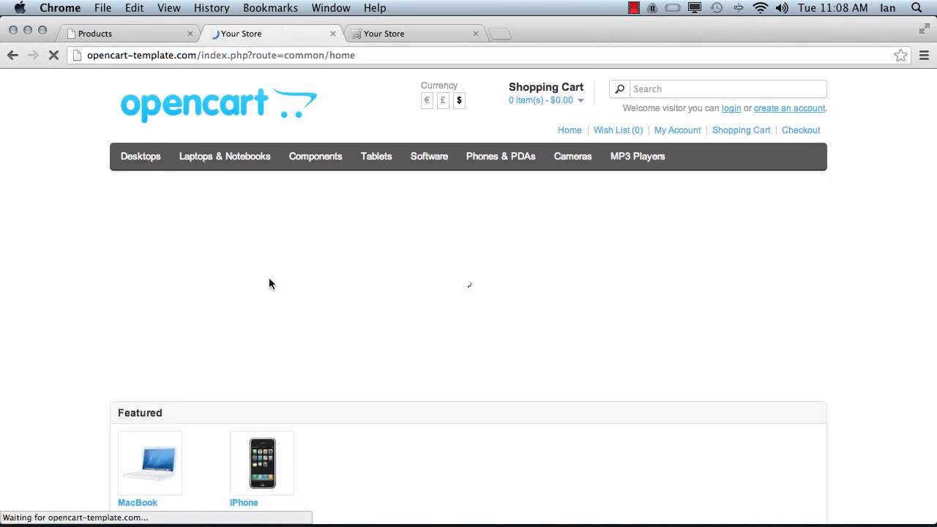
scroll(399, 374, "down", 3)
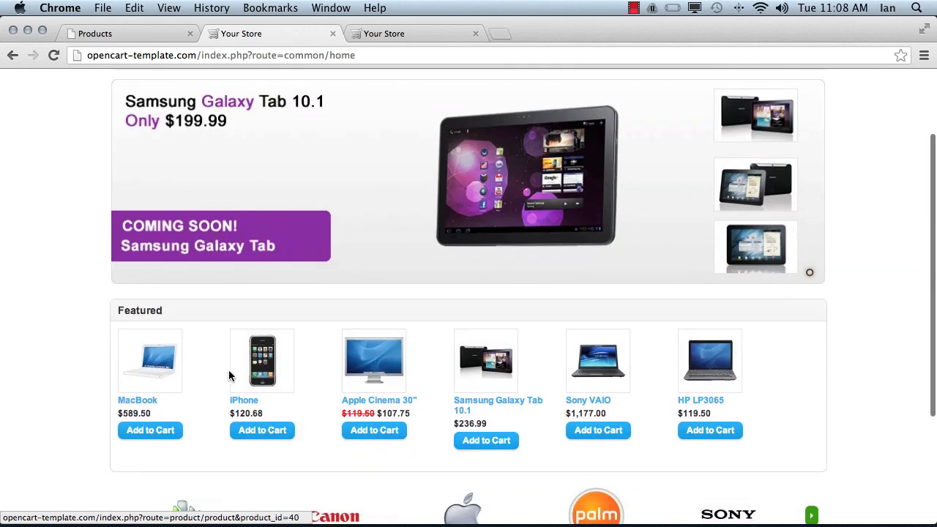
- Open the iPhone product page in the storefront and view its related products
left_click(272, 378)
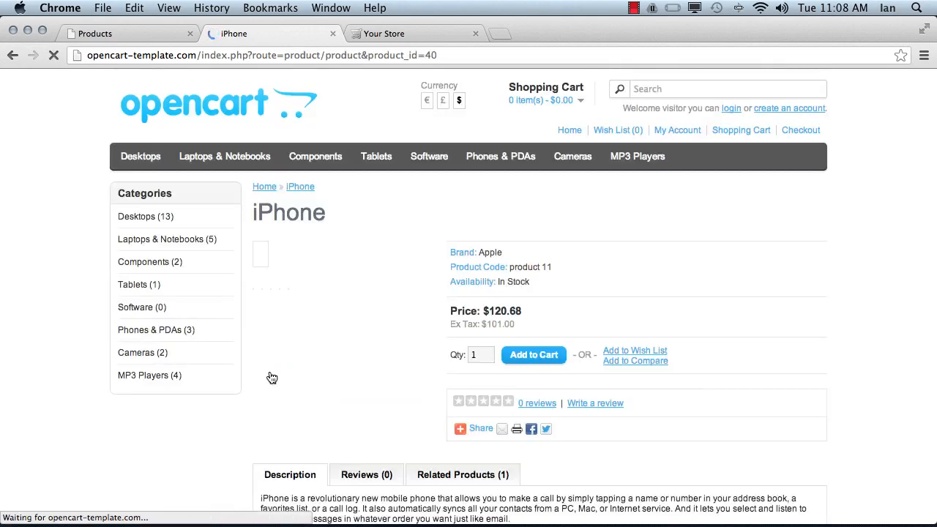
scroll(272, 378, "down", 5)
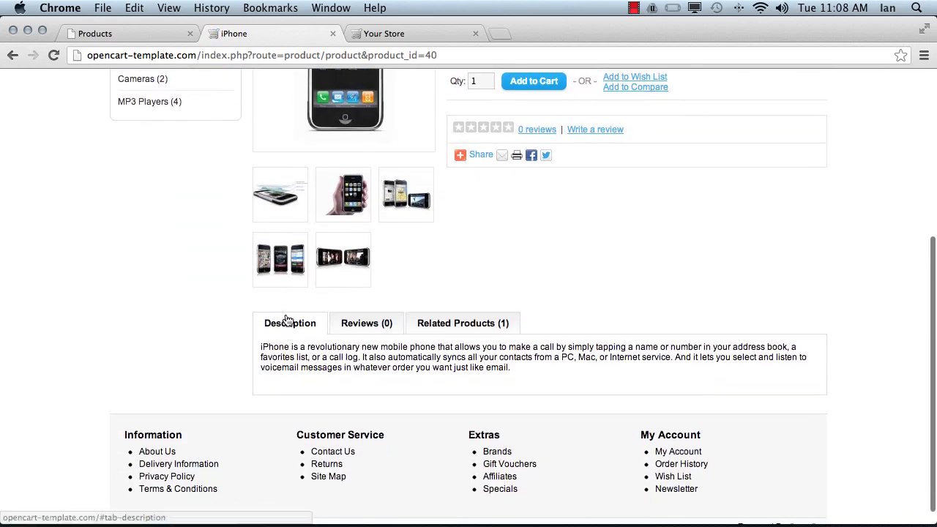
scroll(279, 324, "up", 5)
scroll(364, 297, "down", 5)
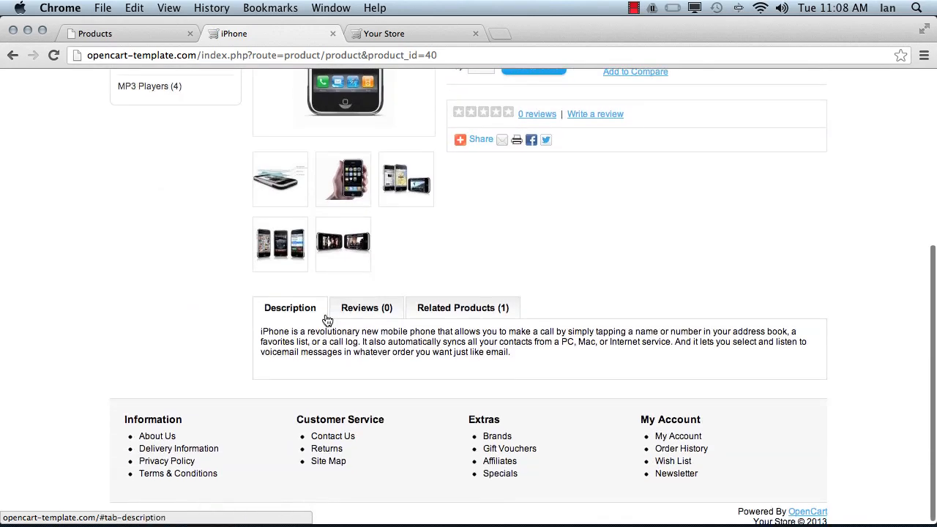
left_click(483, 317)
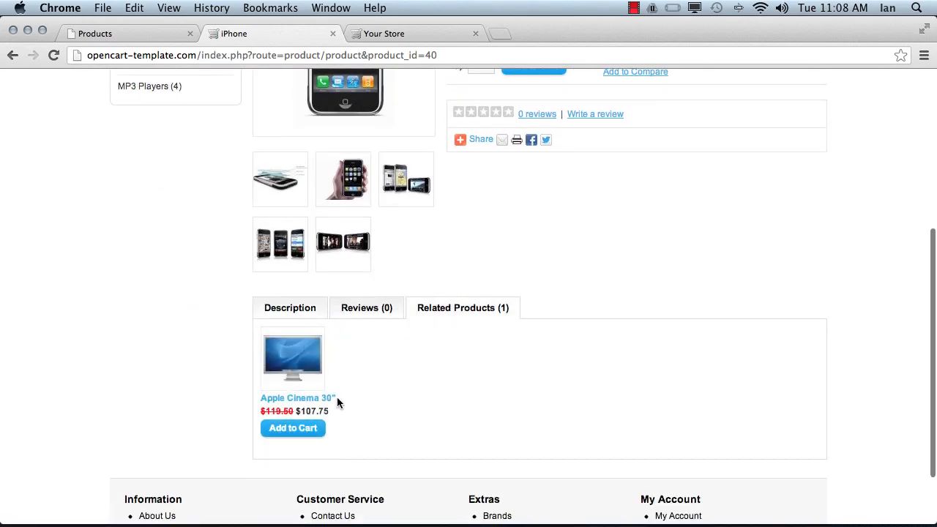
- Return to the product form in the store administration and add Apple Cinema 30" as a related product
left_click(154, 33)
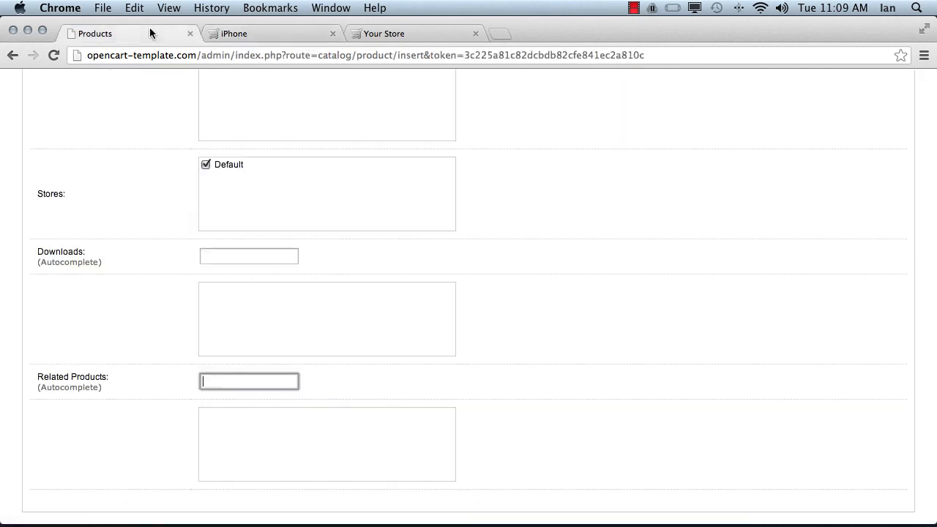
key("ctrl+super+f")
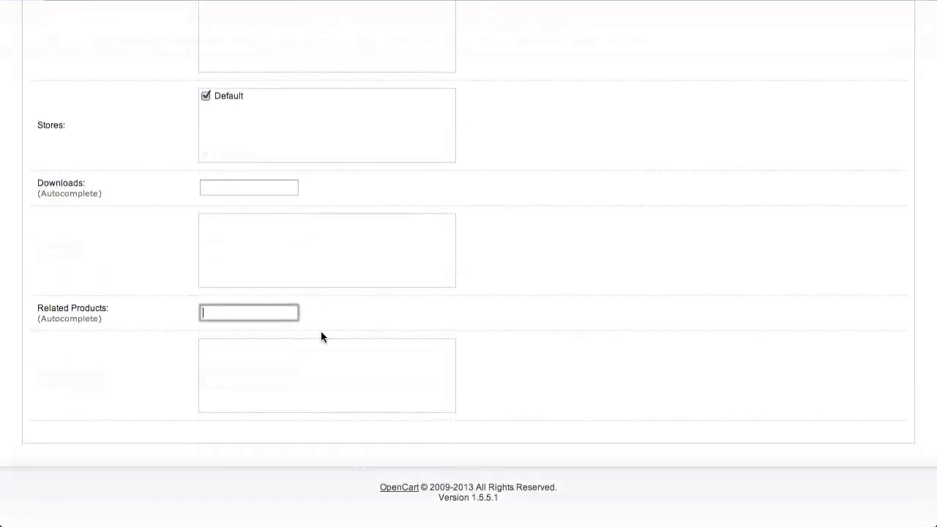
type("App")
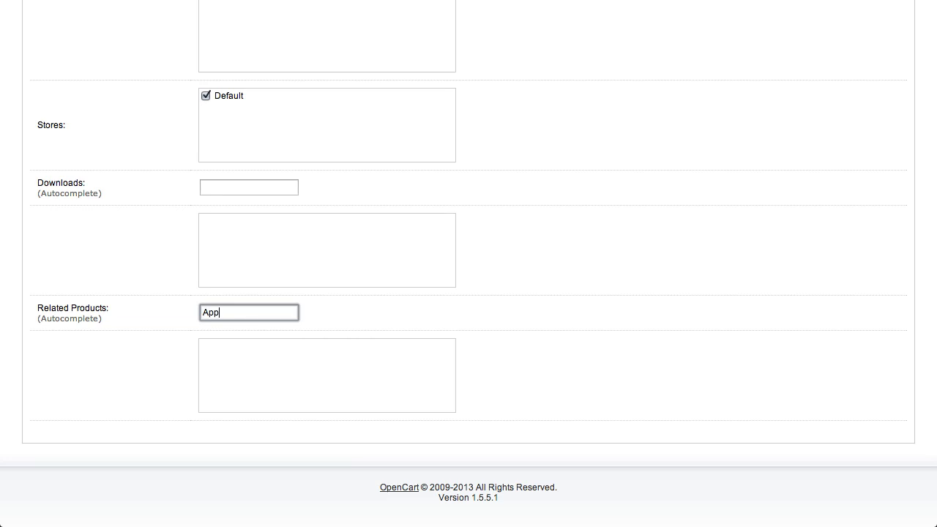
key("Down")
key("Return")
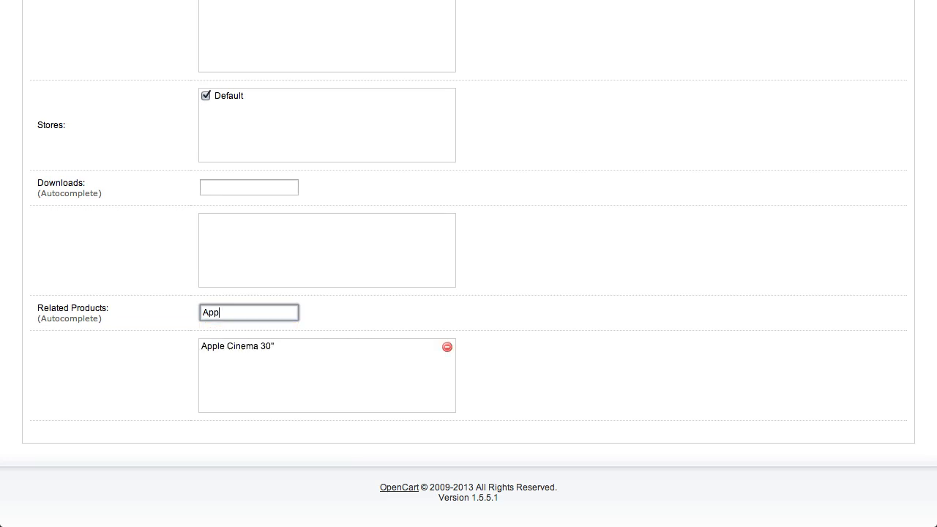
- Add Canon EOS 5D as a second related product and clear the search text
key("BackSpace")
key("BackSpace")
key("BackSpace")
type("Com")
key("BackSpace")
key("BackSpace")
left_click(243, 331)
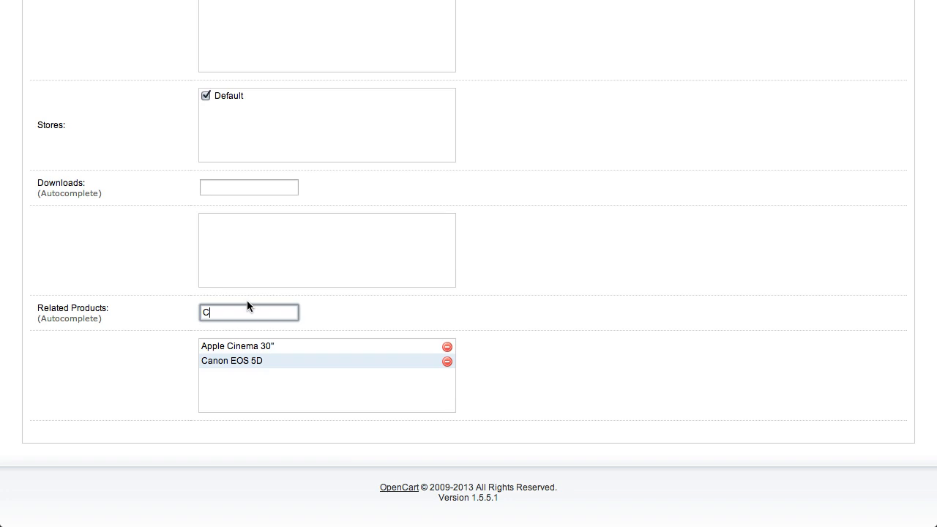
key("BackSpace")
- Leave the product's attributes empty and add the Select option to its options
scroll(468, 264, "up", 10)
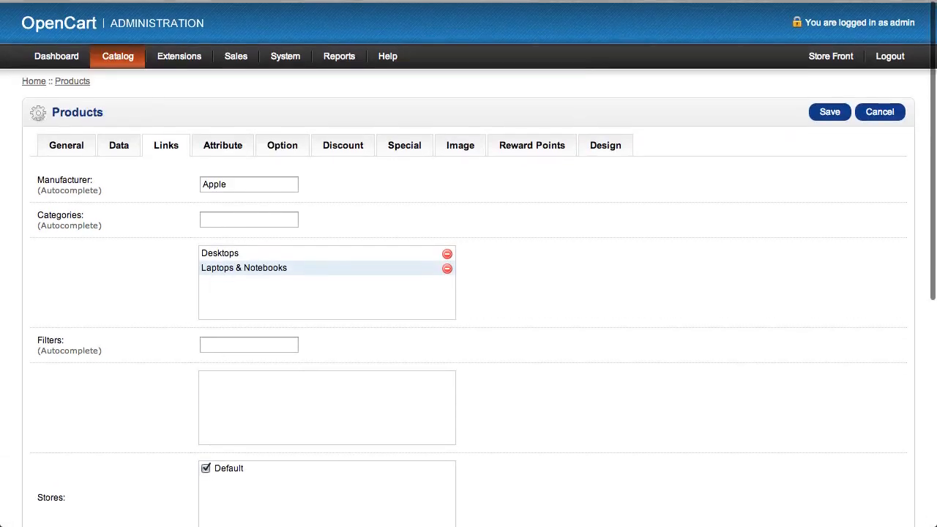
left_click(227, 147)
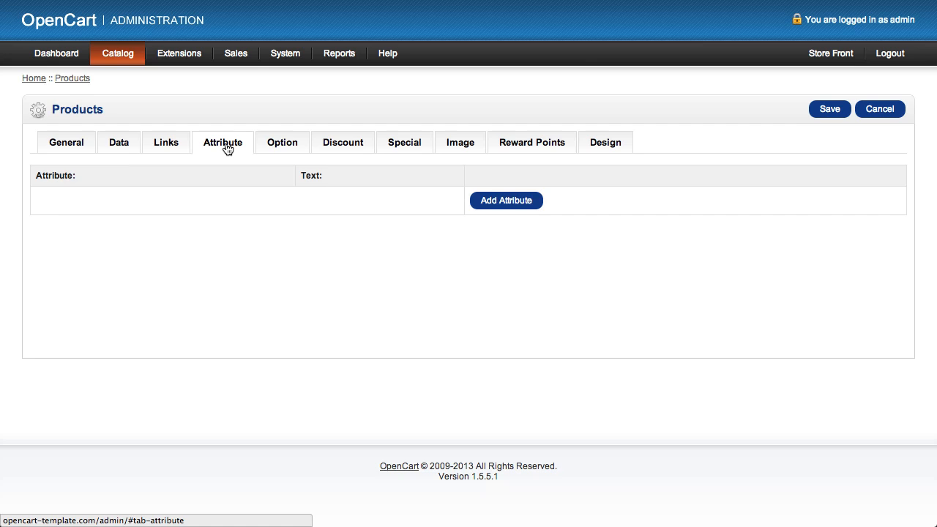
left_click(283, 144)
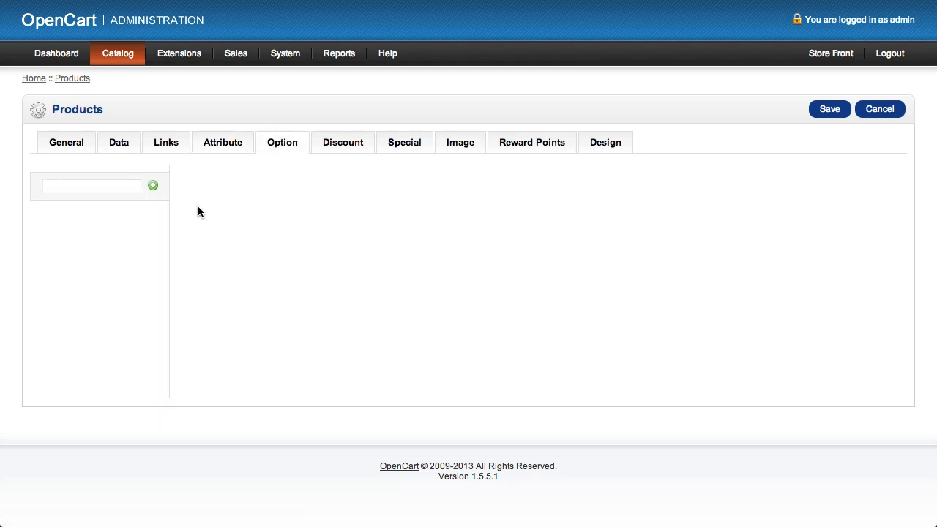
left_click(128, 184)
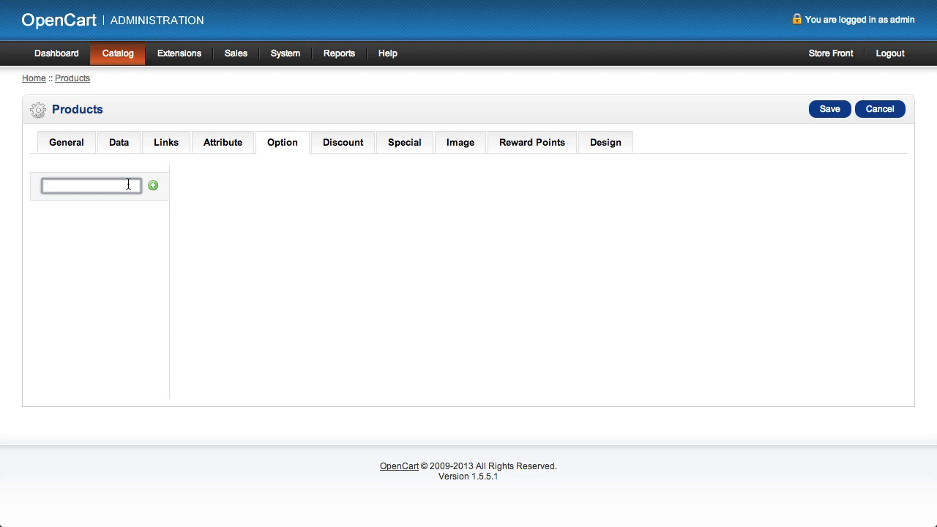
type("Se")
left_click(71, 221)
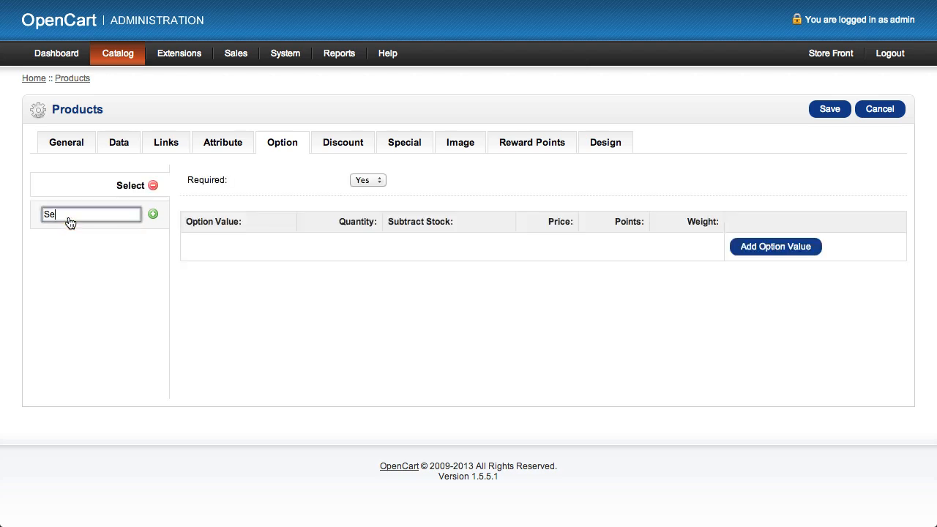
- Add a Blue value to the Select option with quantity 1 and stock subtraction set to Yes
left_click(783, 252)
left_click(199, 248)
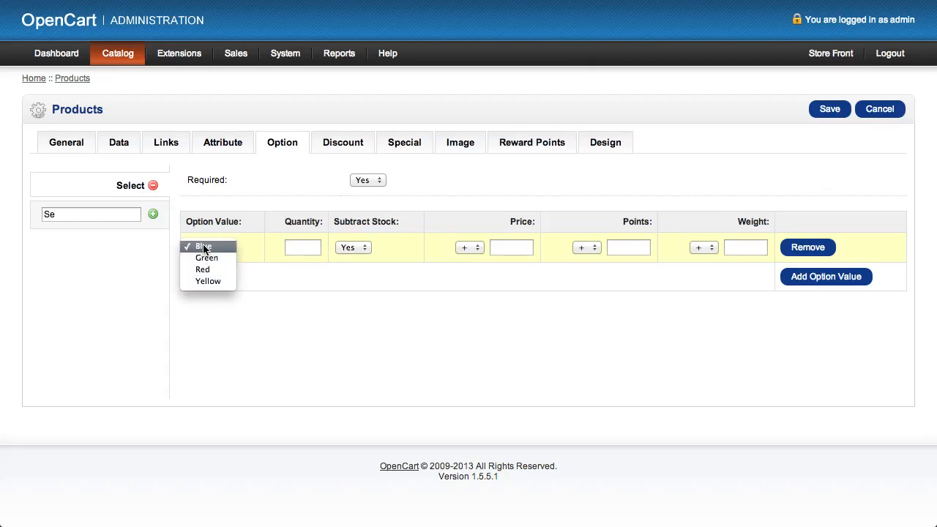
left_click(251, 250)
left_click(307, 246)
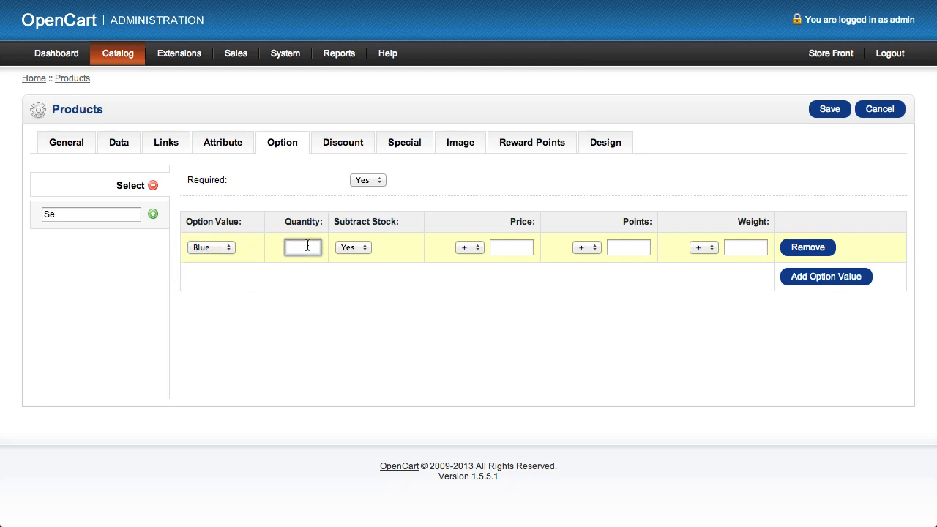
type("1")
left_click(420, 246)
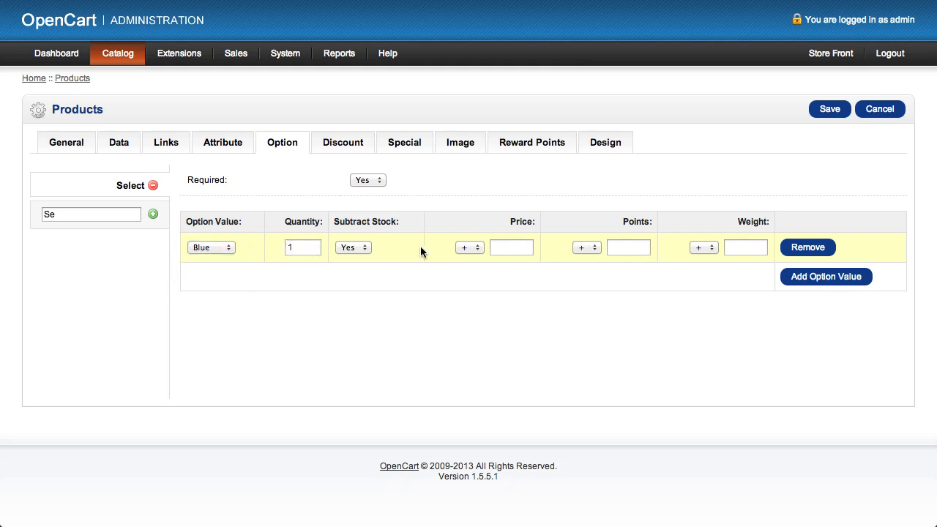
left_click(365, 249)
left_click(370, 250)
left_click(227, 247)
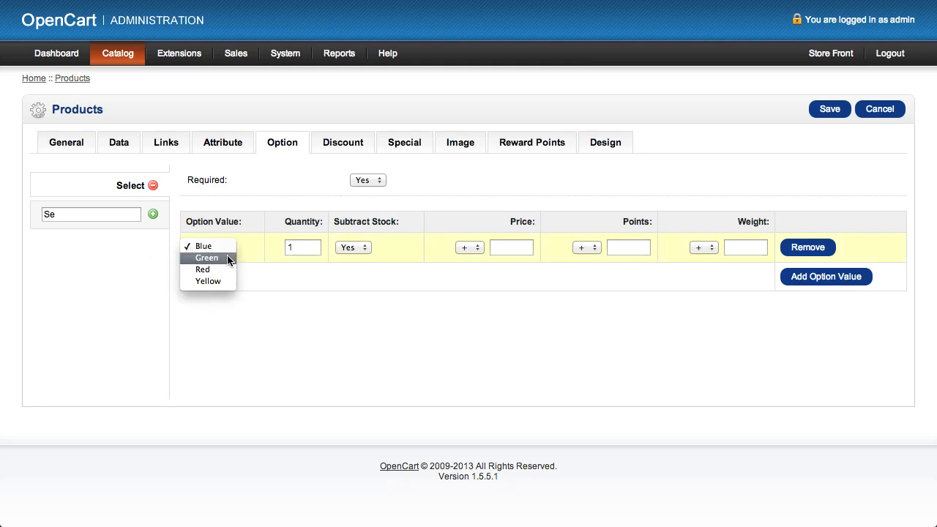
left_click(308, 249)
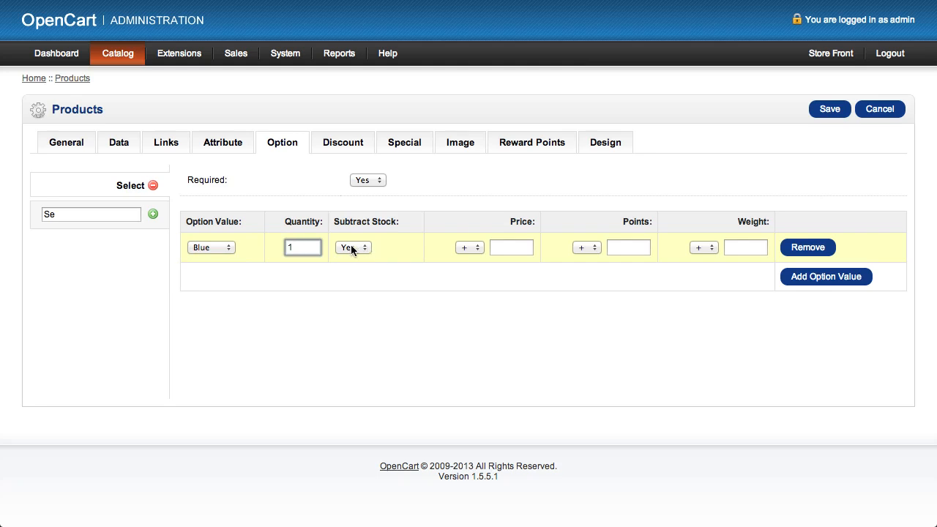
- Set the Blue option value's price to +0.00, leaving its points and weight blank
left_click(523, 247)
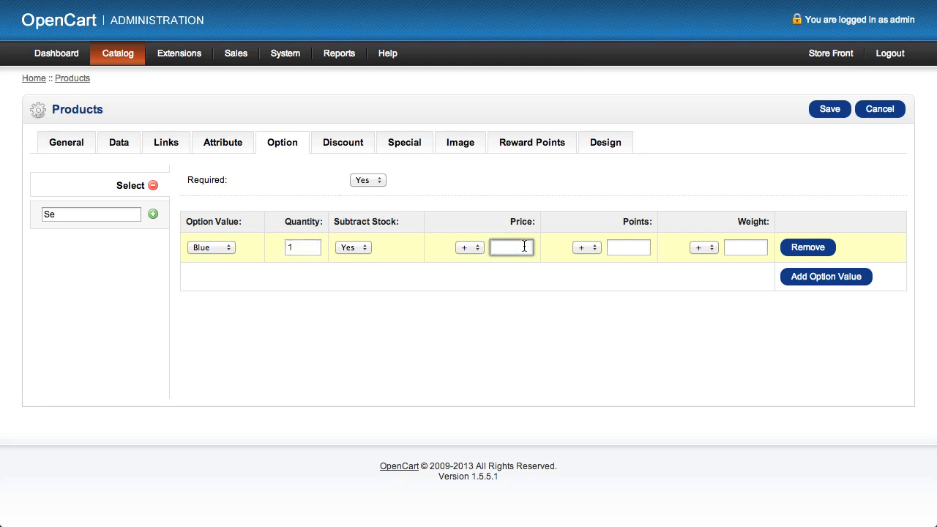
type("0.00")
left_click(591, 222)
left_click(634, 246)
left_click_drag(623, 221, 654, 219)
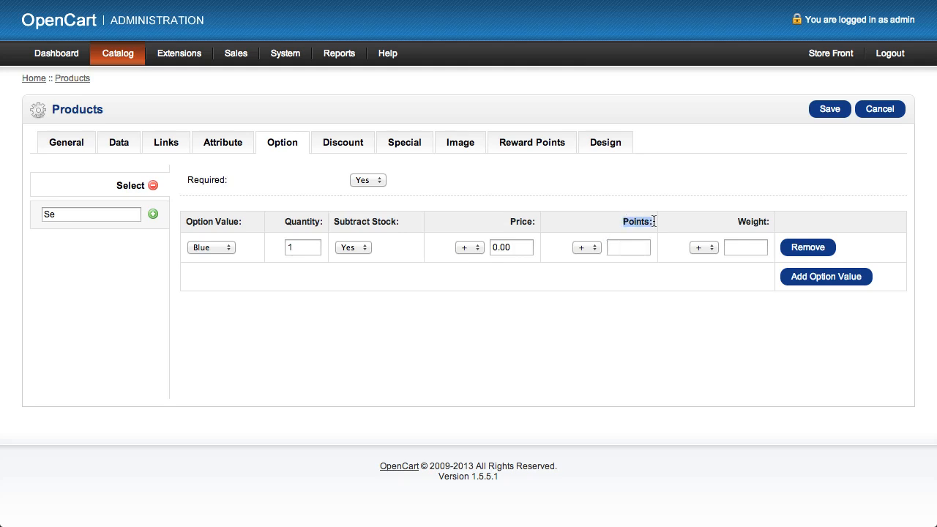
left_click(723, 220)
left_click(732, 247)
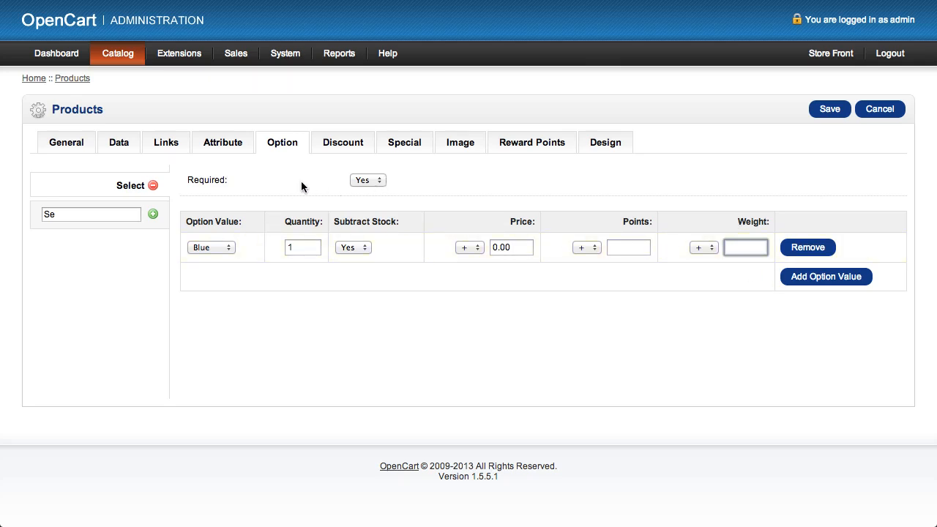
- Set the Select option's Required setting to No, keeping Blue as its option value
left_click(378, 180)
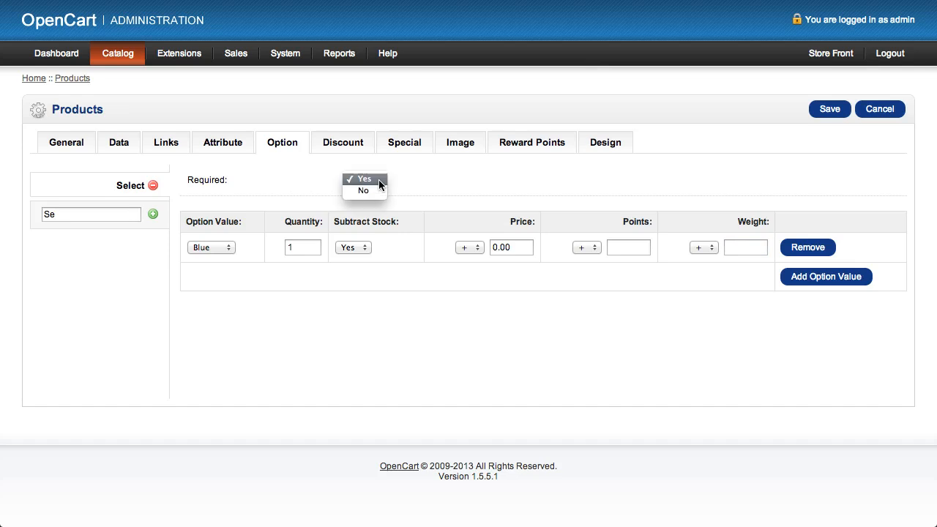
left_click(374, 190)
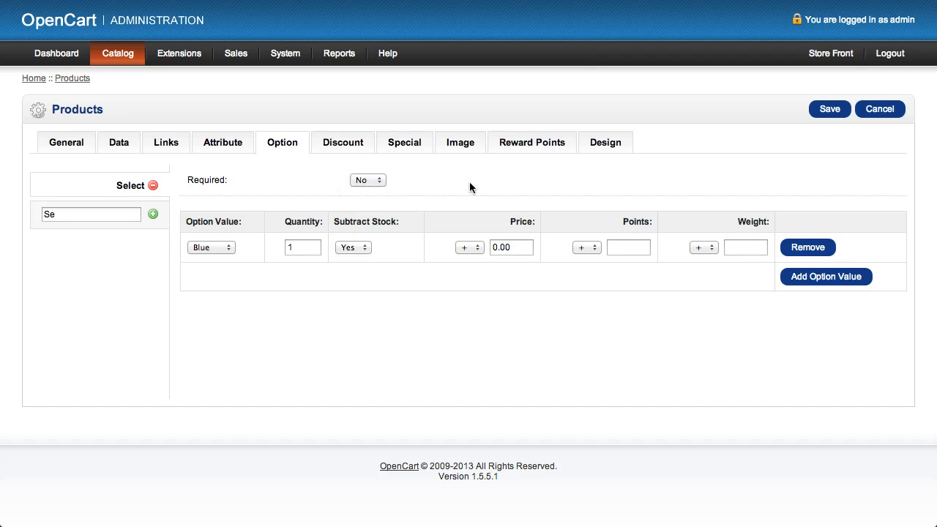
left_click(212, 249)
left_click(213, 247)
- Search the options for "Check" and add the Checkbox option to the product
left_click_drag(94, 213, 0, 211)
type("Check")
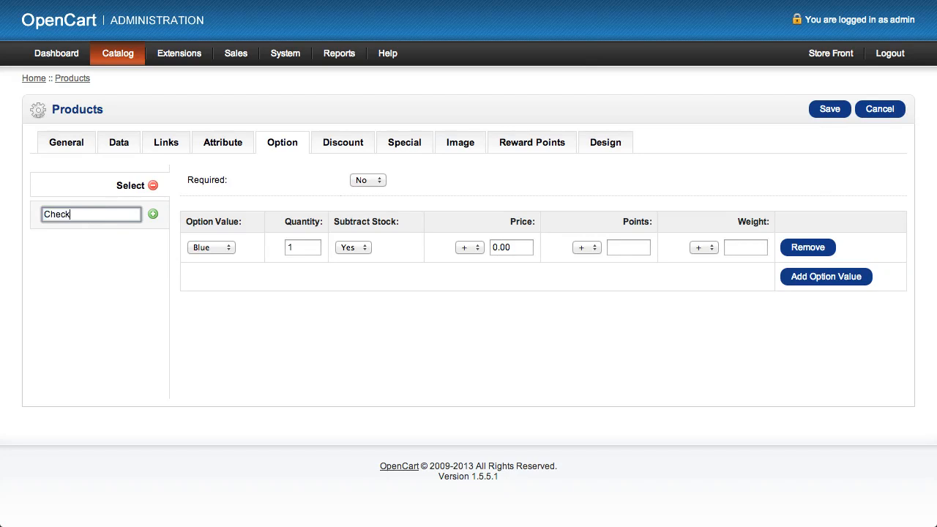
key("Down")
key("Down")
key("Down")
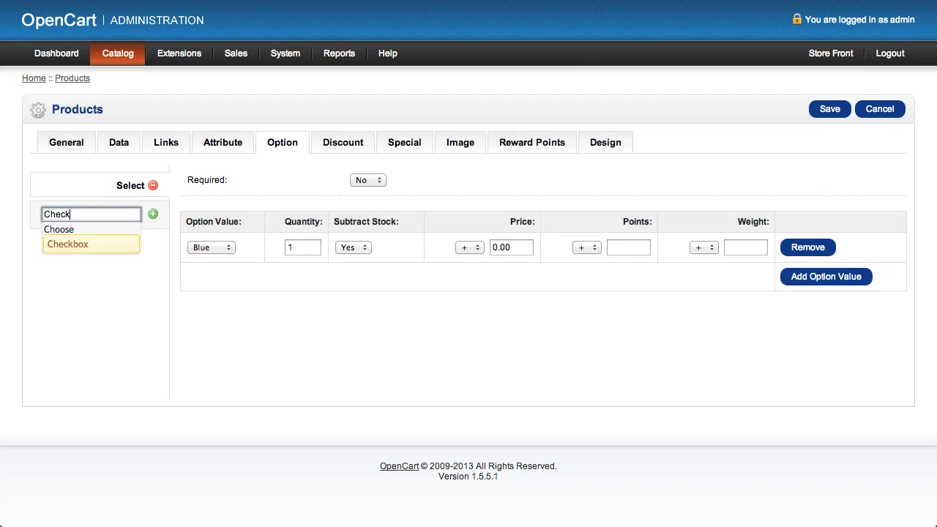
key("Return")
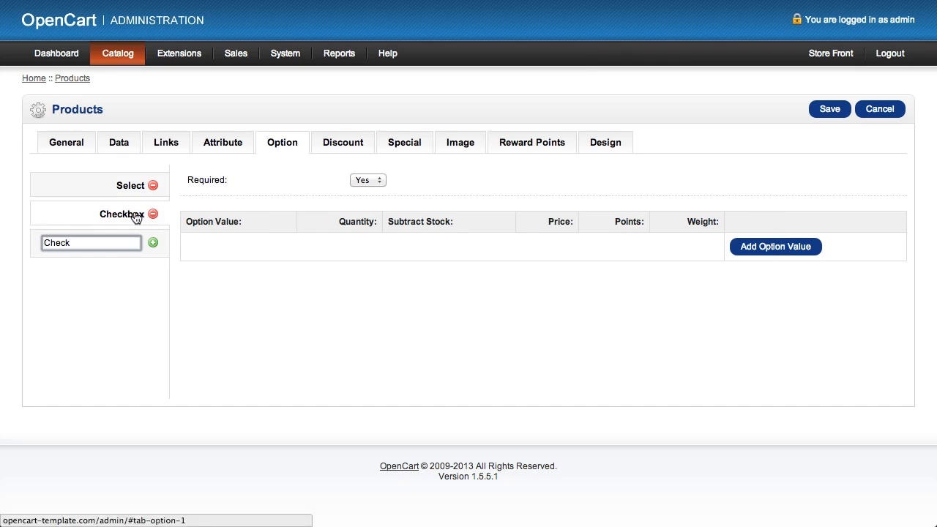
- Add a Checkbox 1 value to the product's Checkbox option
left_click(134, 186)
left_click(132, 186)
left_click(125, 223)
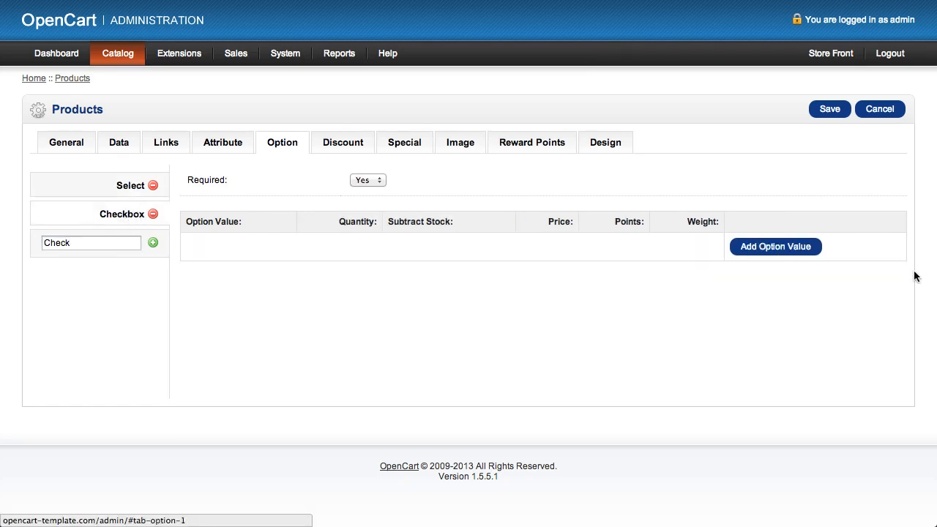
left_click(752, 252)
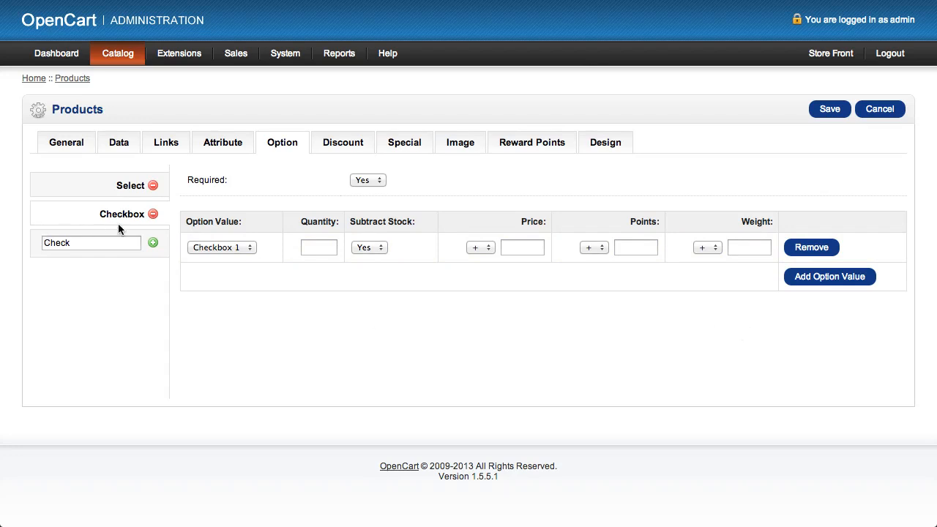
left_click(234, 248)
left_click(403, 306)
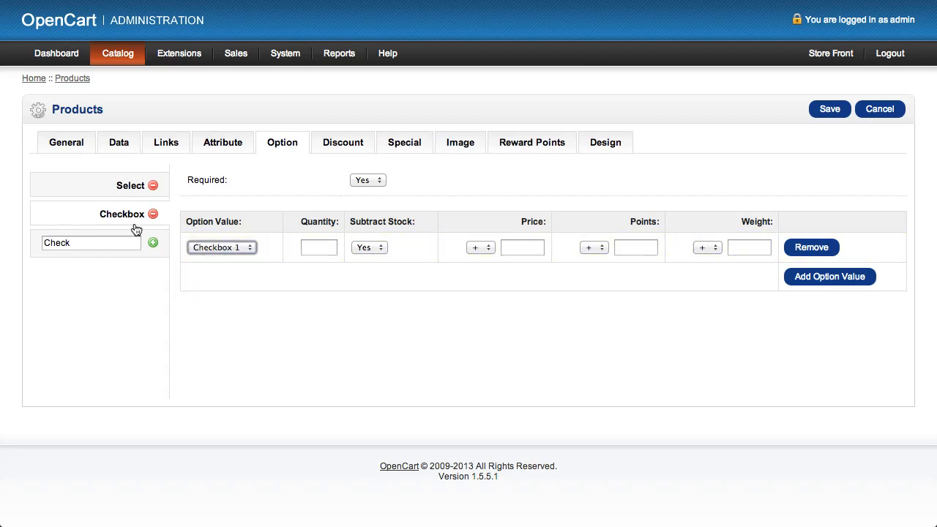
- Add a quantity discount to the product for the Default customer group
left_click(121, 188)
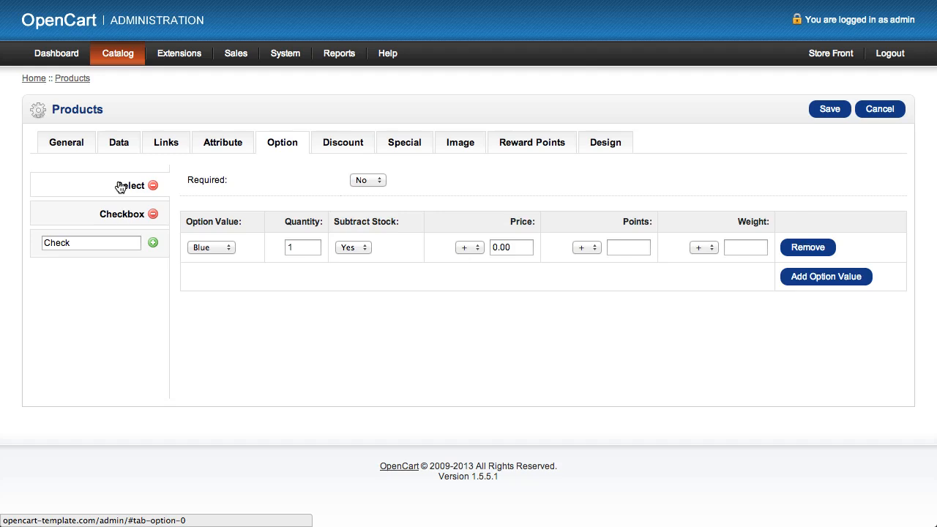
left_click(348, 149)
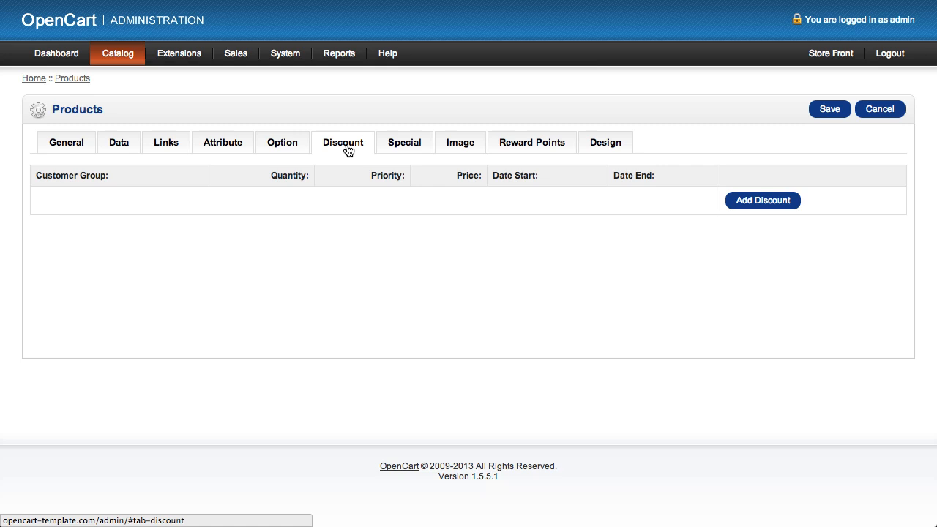
left_click(393, 149)
left_click(348, 148)
left_click(750, 202)
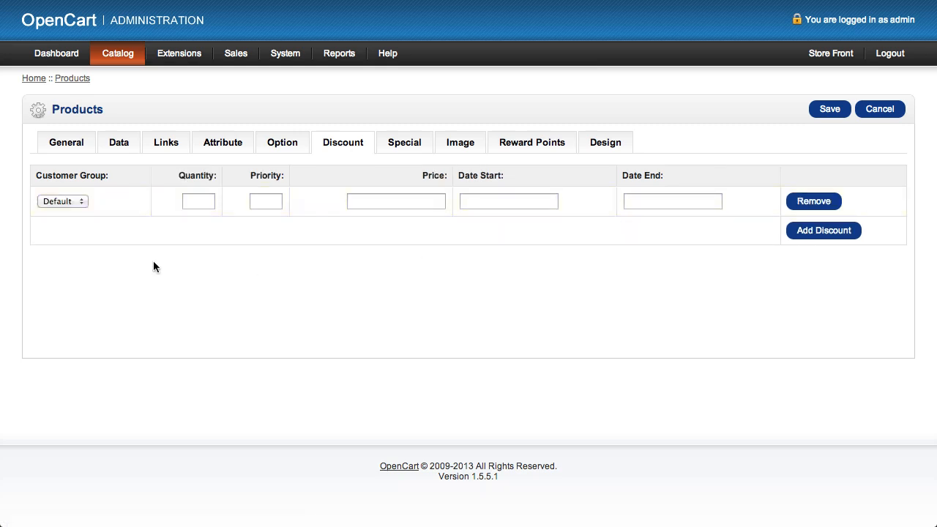
left_click(63, 202)
left_click(63, 197)
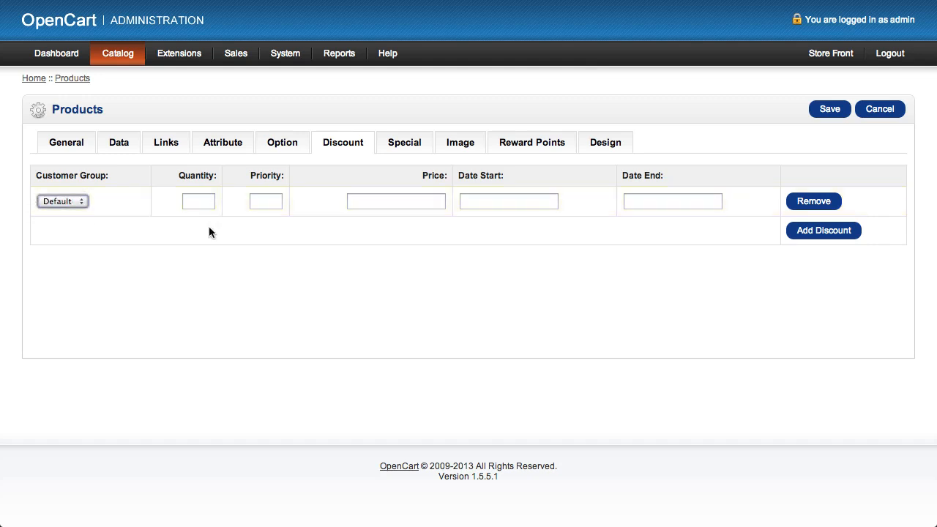
- Set the discount's quantity to 10, its priority to 1 and its price to 75.00
left_click(209, 202)
type("10")
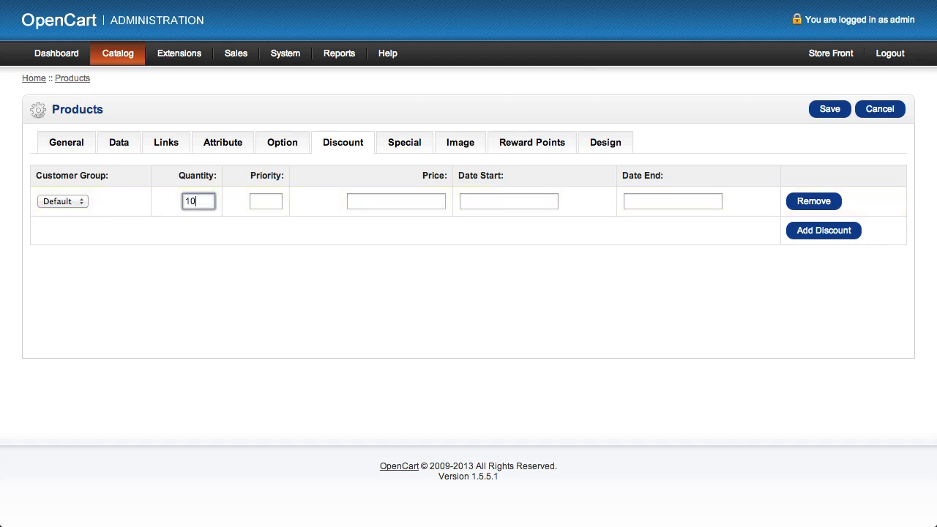
key("Tab")
type("1")
key("Tab")
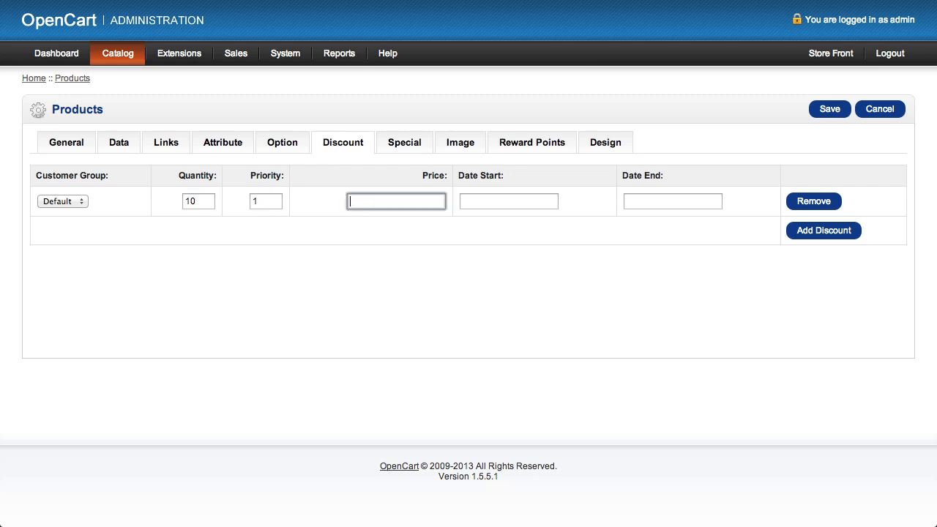
left_click(258, 203)
left_click(412, 202)
left_click(267, 201)
left_click(417, 202)
type("75.00")
- Set the discount's start date to 2013-04-15 and its end date to 2013-04-30
left_click(531, 203)
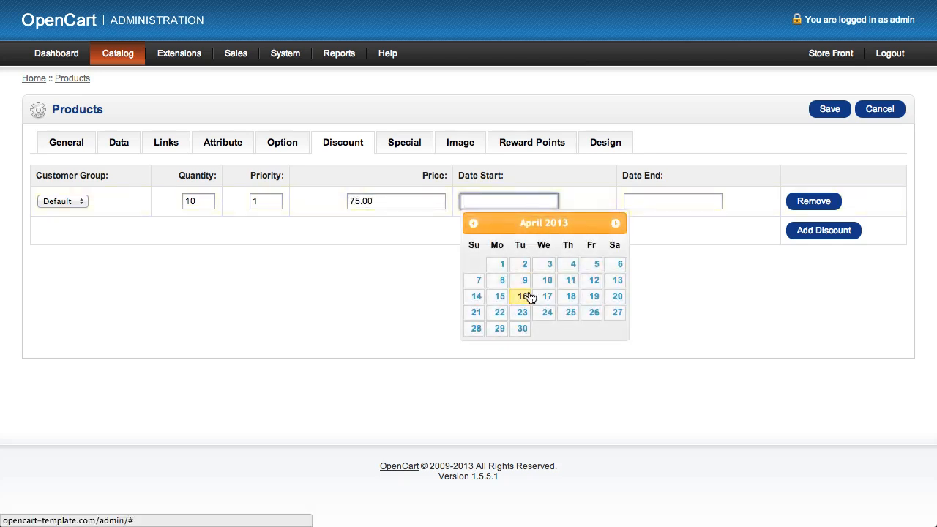
left_click(501, 297)
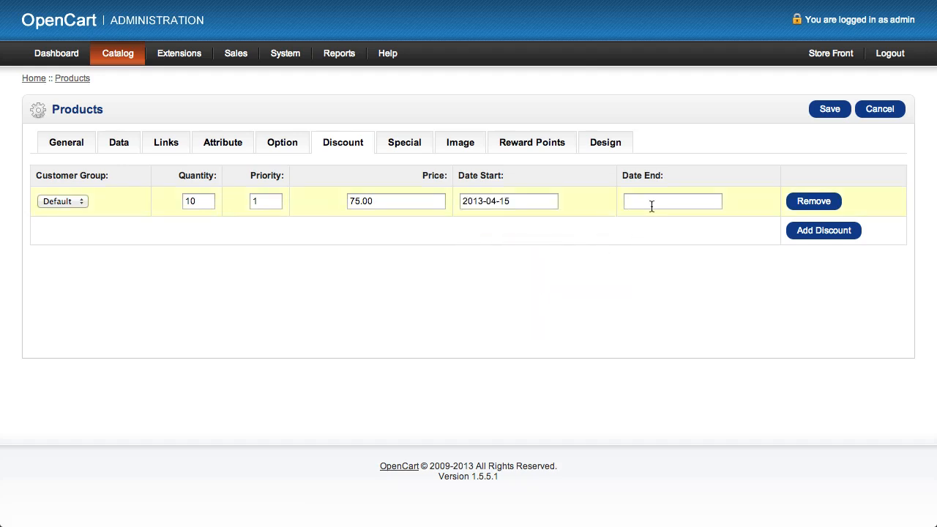
left_click(651, 203)
left_click(687, 329)
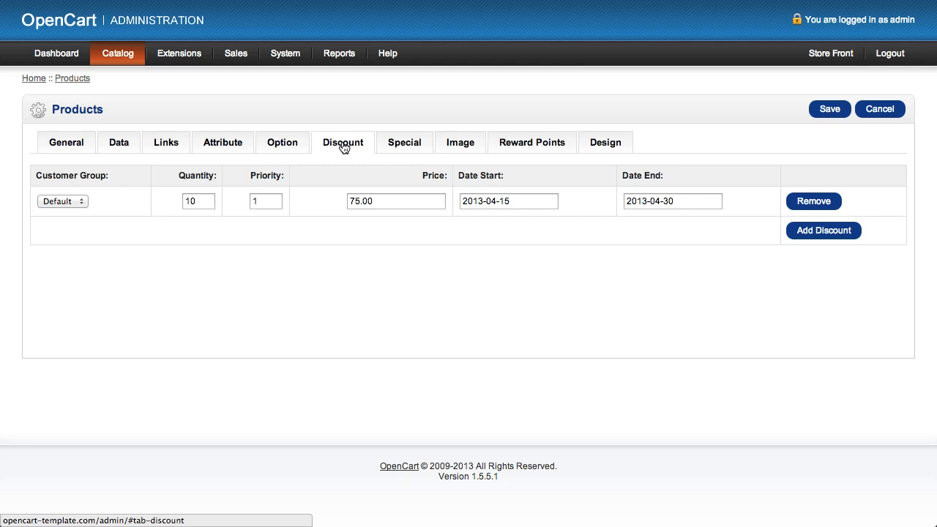
- Add a special price entry for the Default customer group with priority 1
left_click(412, 145)
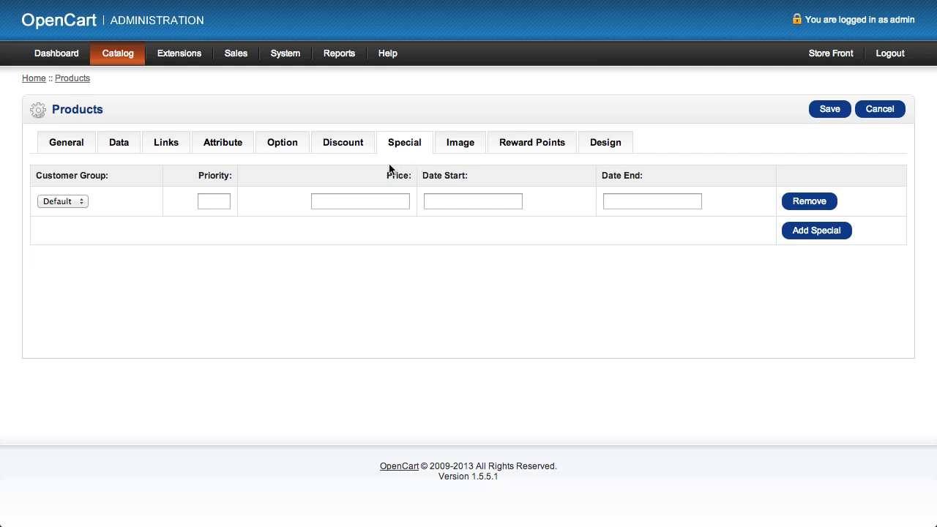
left_click(65, 201)
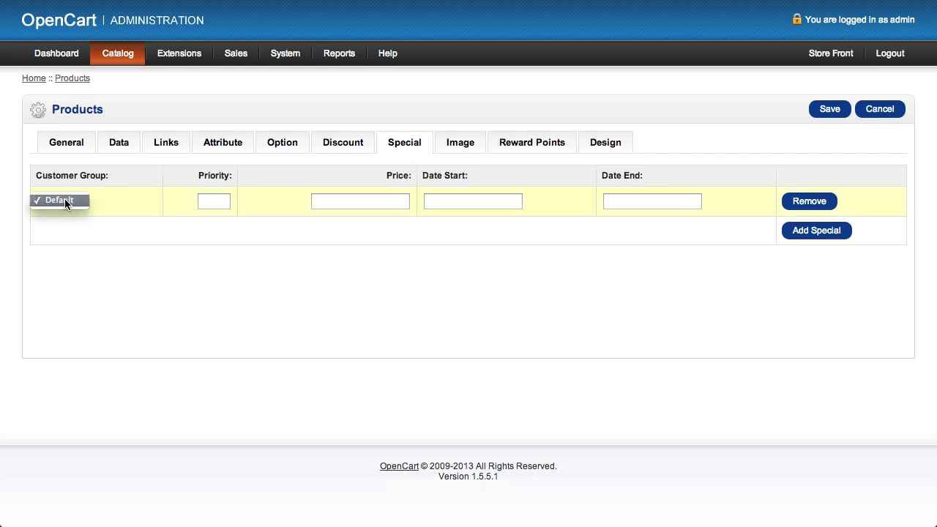
left_click(64, 198)
left_click(222, 199)
type("1")
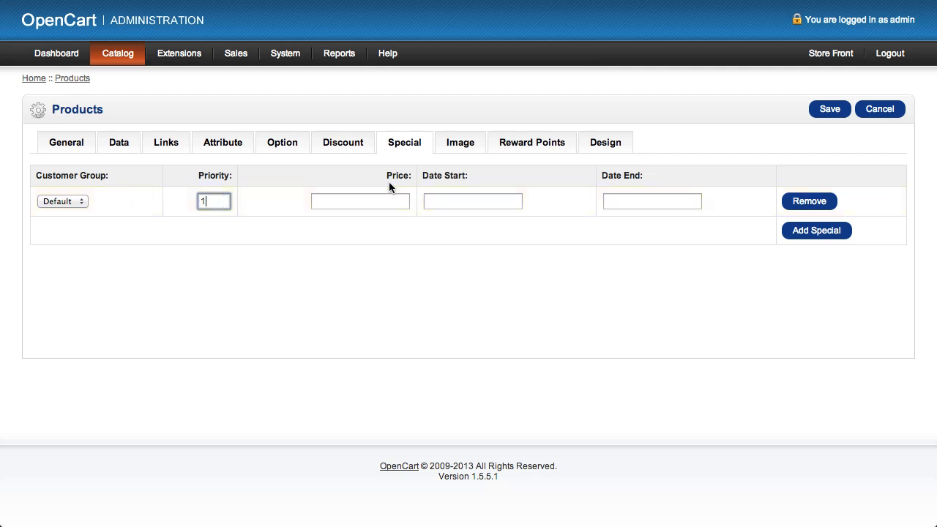
- Set the special's price to 80.00, its start date to 2013-04-15 and its end date to 2013-04-16
left_click(373, 200)
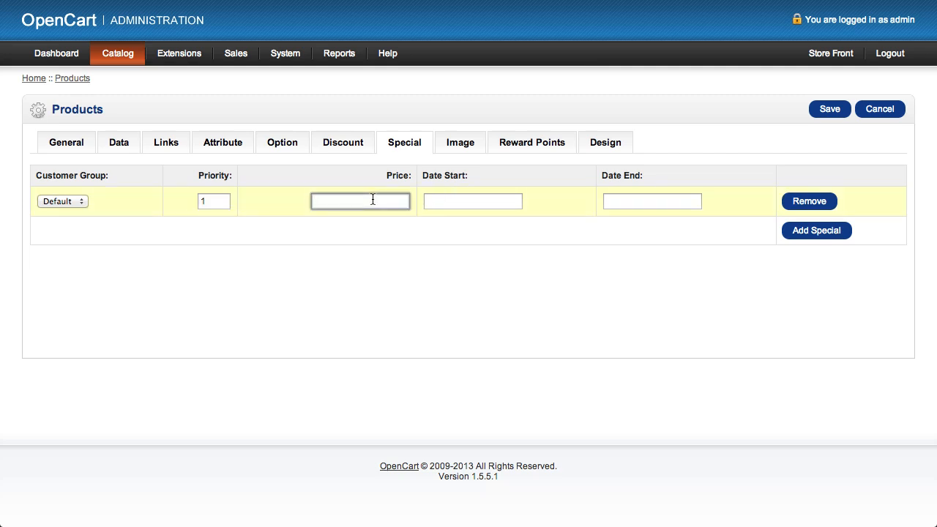
type("80.00")
left_click(504, 202)
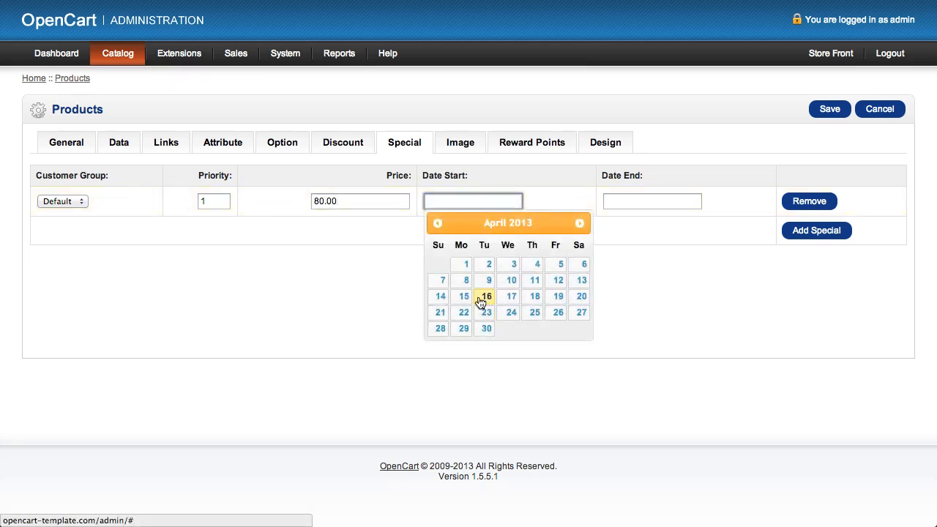
left_click(467, 299)
left_click(631, 195)
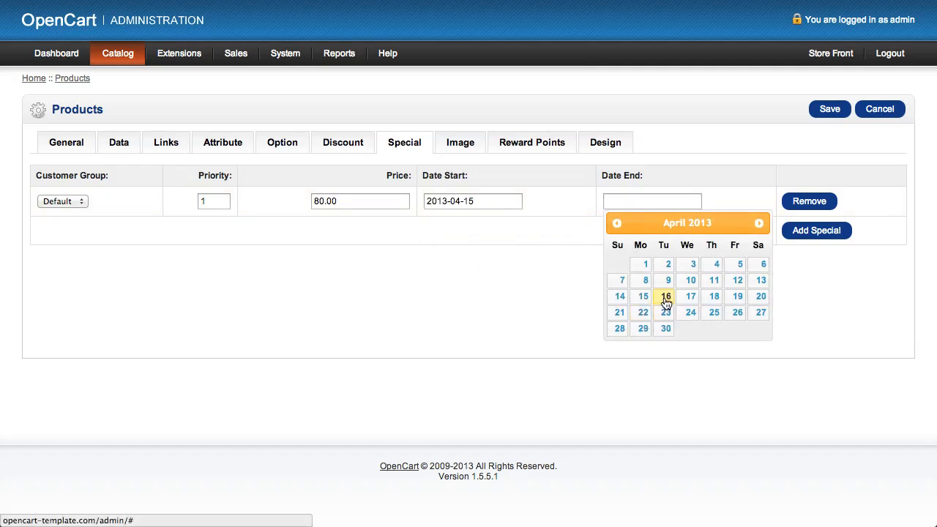
left_click(665, 298)
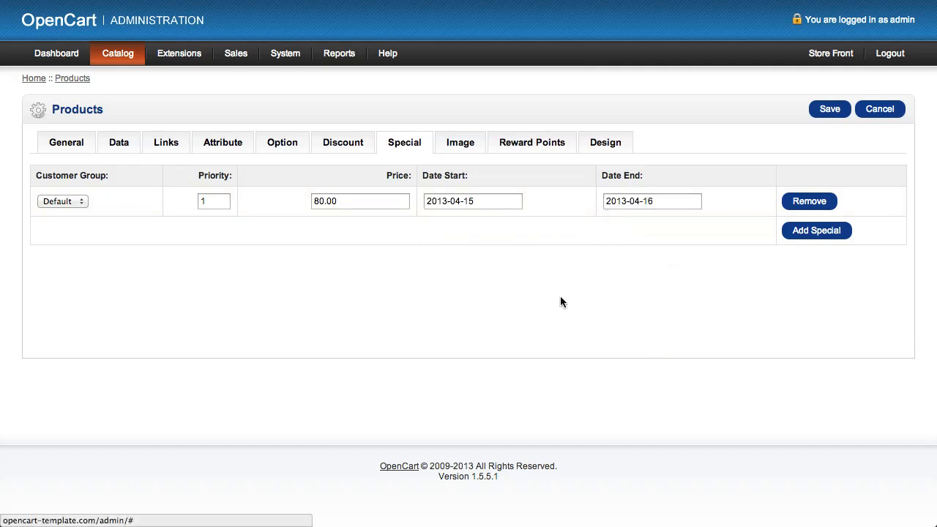
- Compare the product's quantity discount settings with its special price settings
left_click(345, 144)
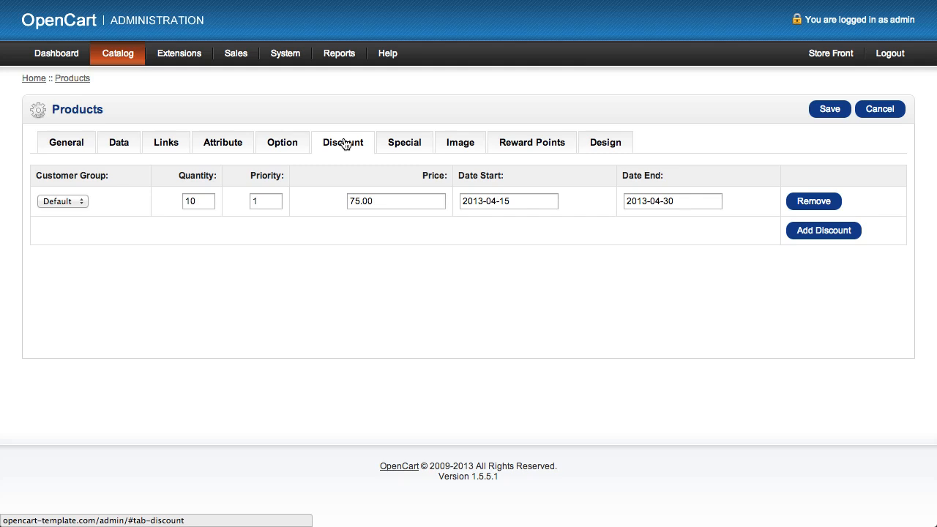
left_click(410, 149)
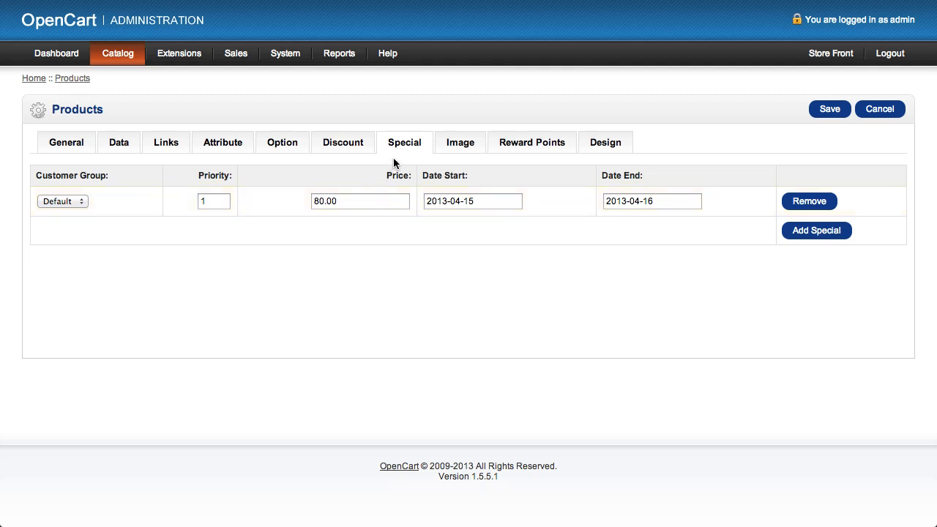
left_click(352, 148)
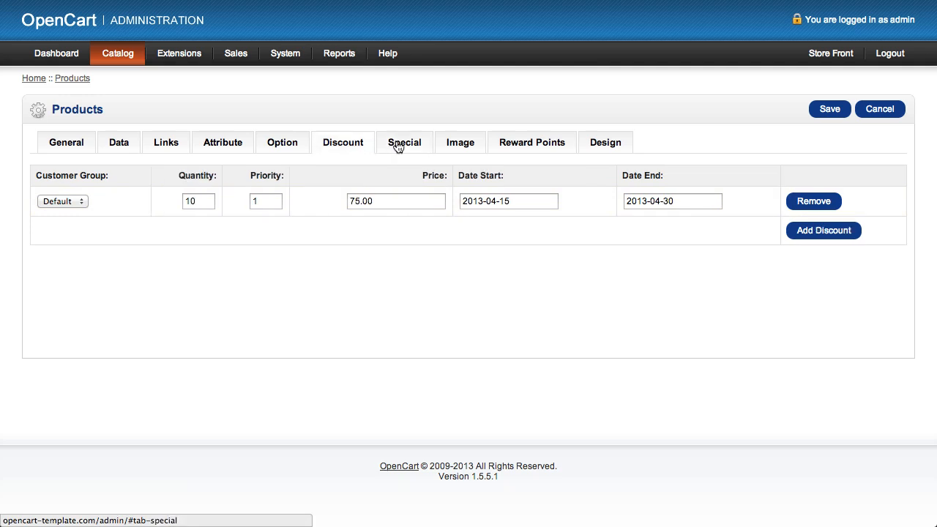
left_click(399, 148)
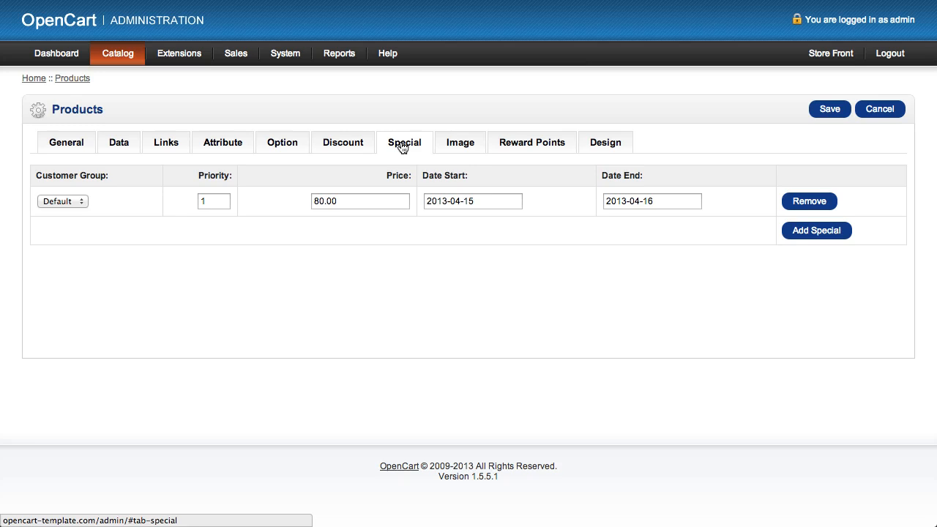
- Compare the main image on the storefront's iPhone page with the main image set in the new product's data
left_click(465, 146)
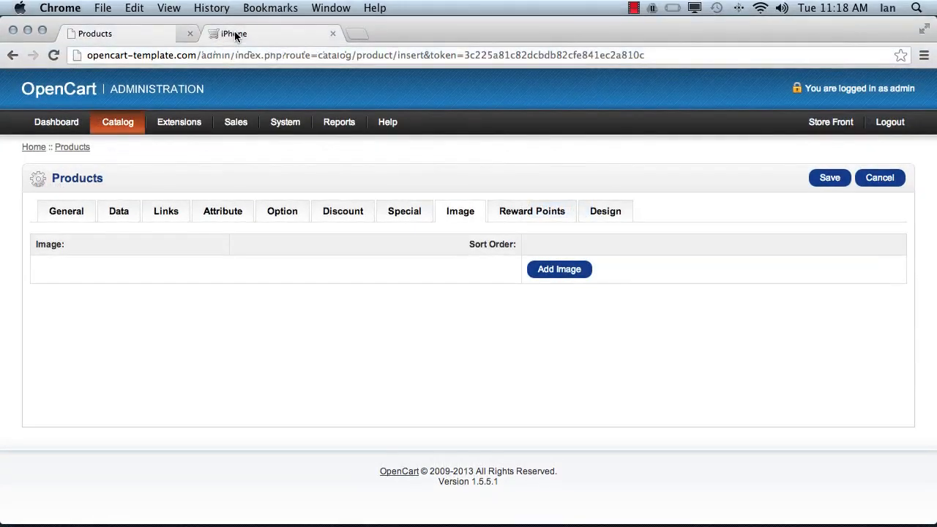
left_click(235, 37)
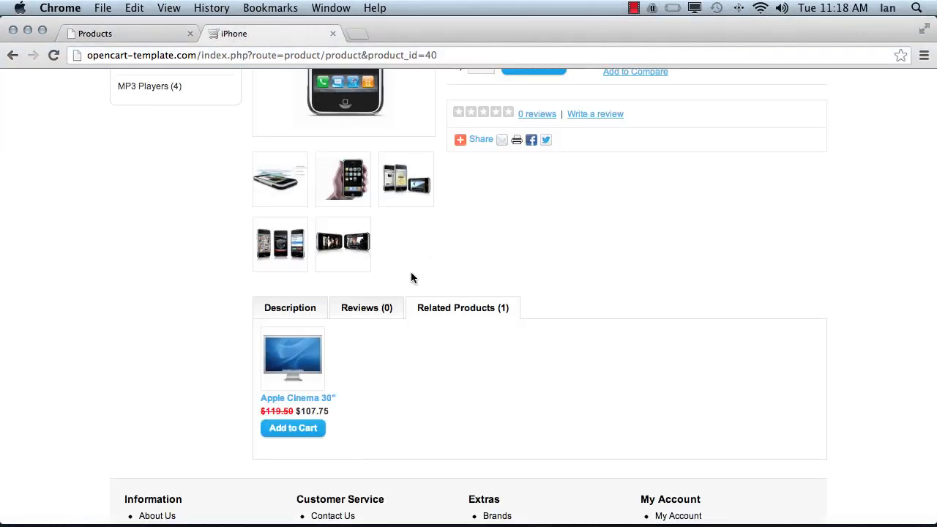
scroll(410, 271, "up", 10)
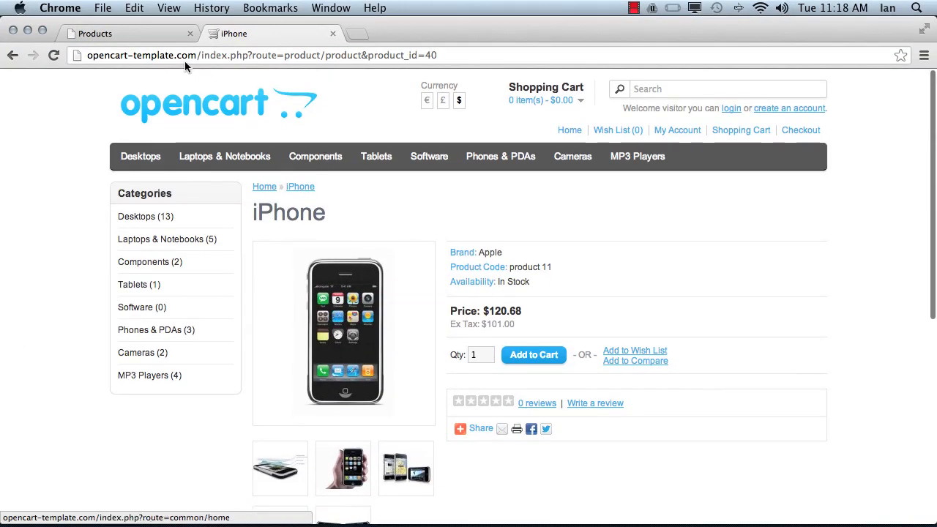
left_click(149, 35)
left_click(117, 212)
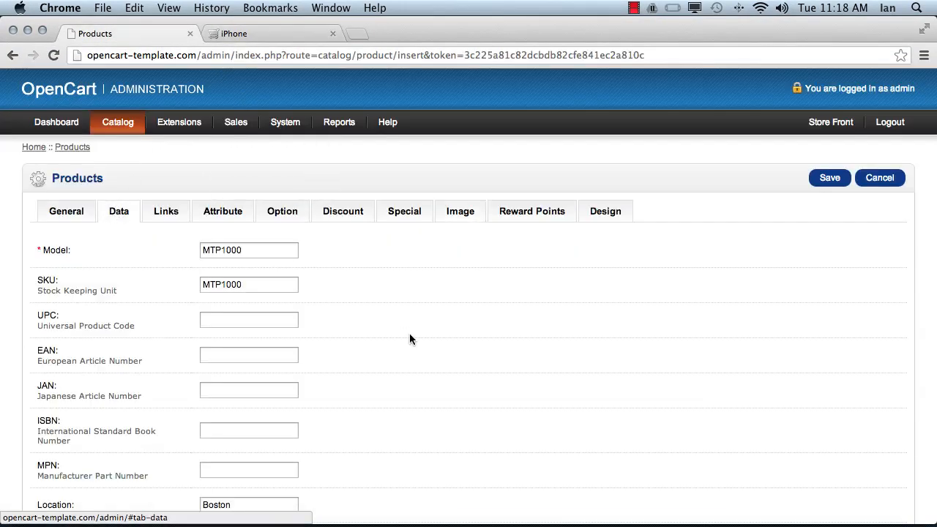
scroll(410, 335, "down", 10)
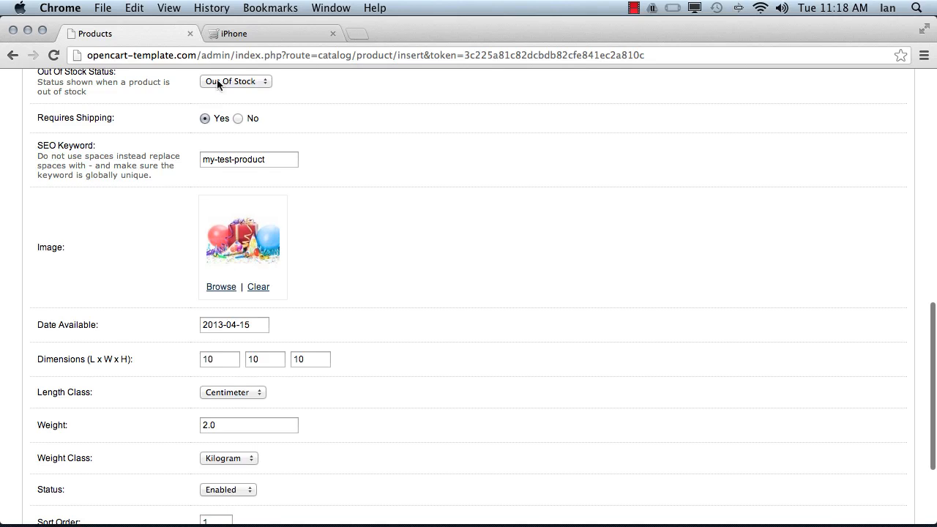
- Examine the additional images on the storefront's iPhone page, viewing the third thumbnail enlarged before closing it
left_click(234, 34)
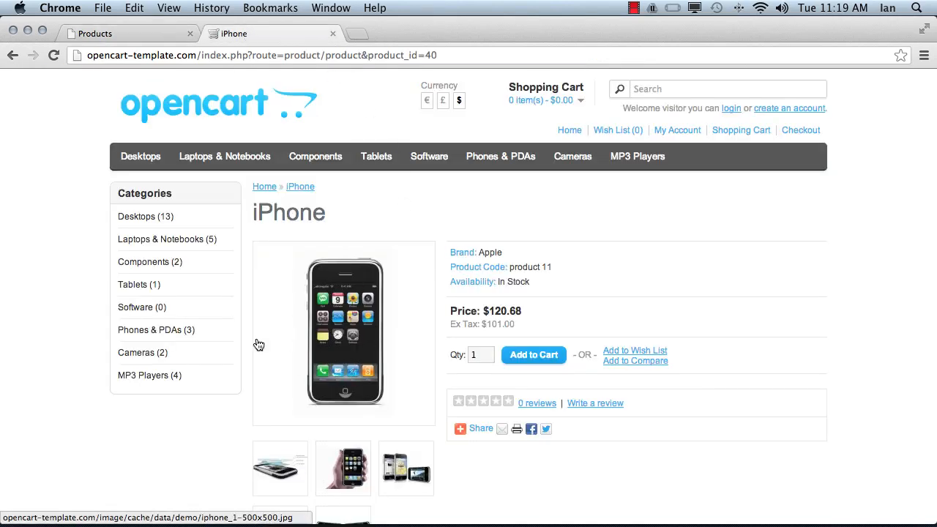
scroll(402, 281, "down", 2)
scroll(402, 281, "down", 5)
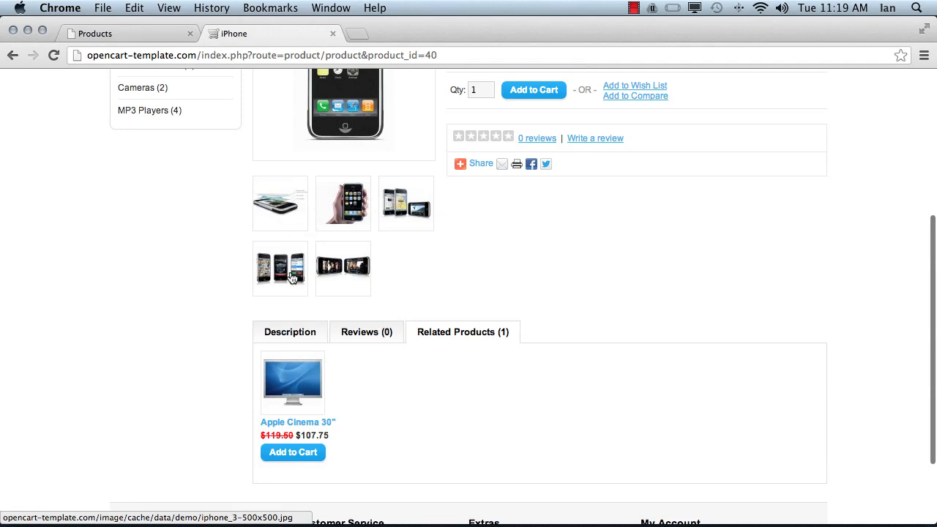
left_click(415, 206)
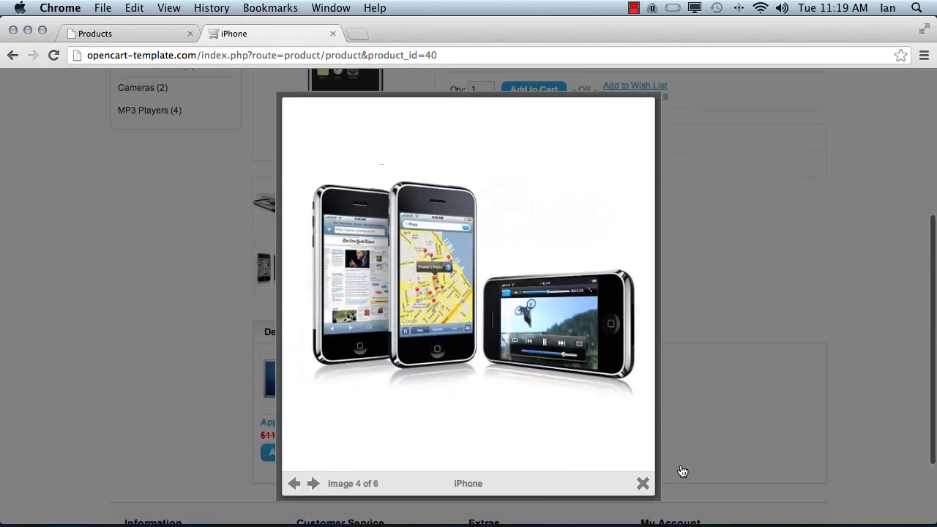
left_click(644, 483)
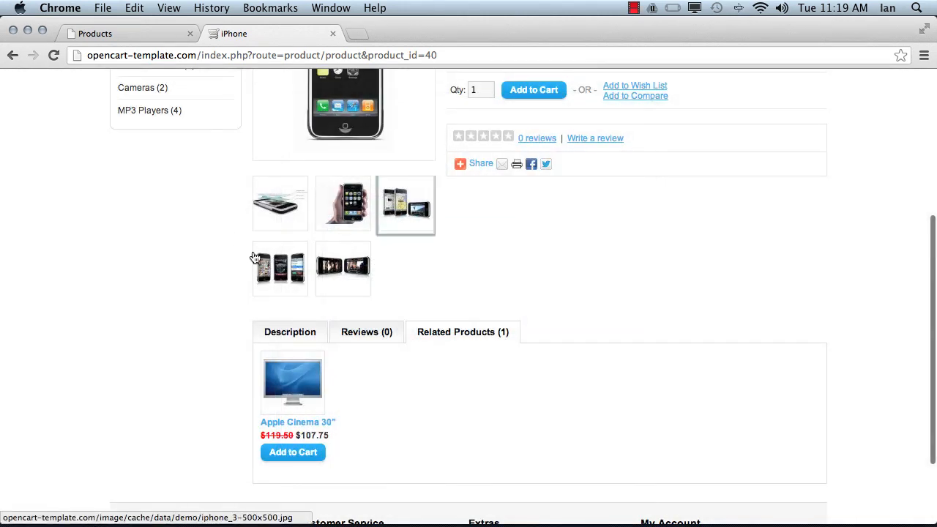
- Add an additional image to the new product using the apple_cinema_30 picture from the demo folder
left_click(118, 30)
scroll(328, 287, "up", 10)
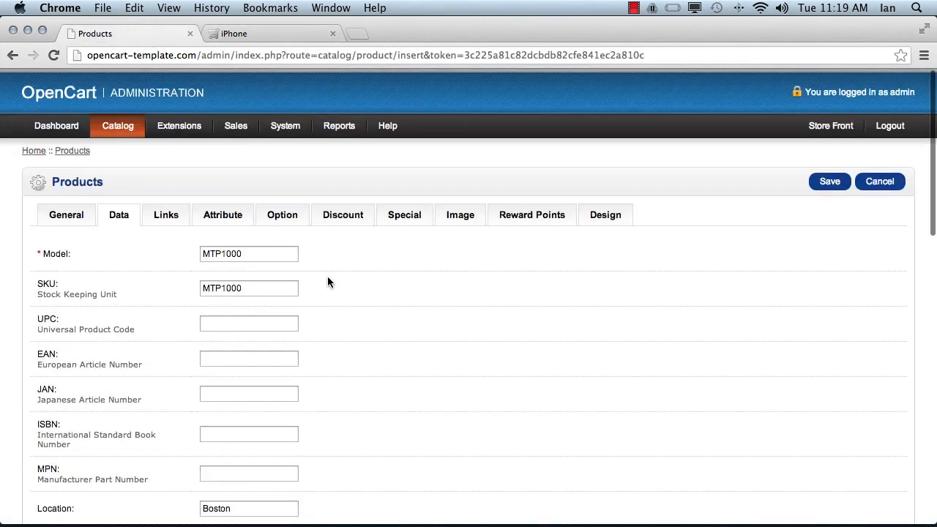
left_click(475, 209)
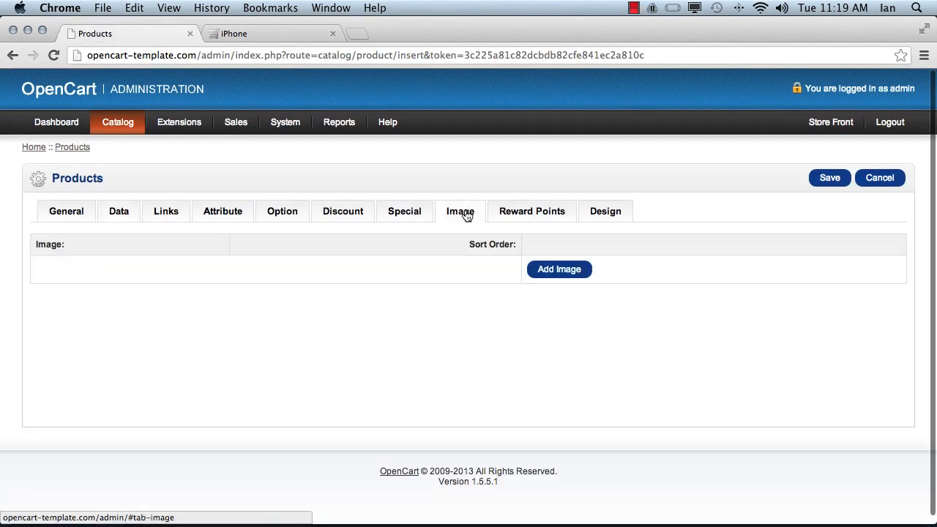
left_click(560, 270)
left_click(50, 352)
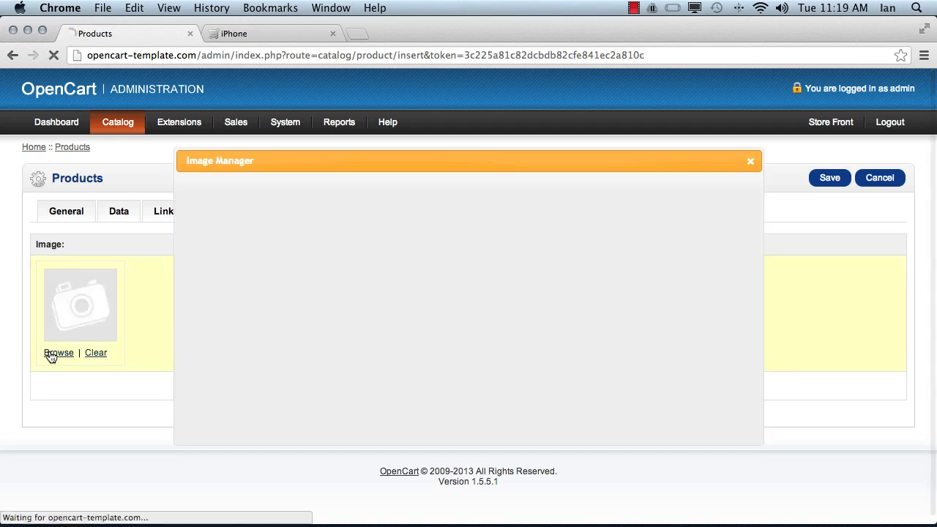
left_click(193, 205)
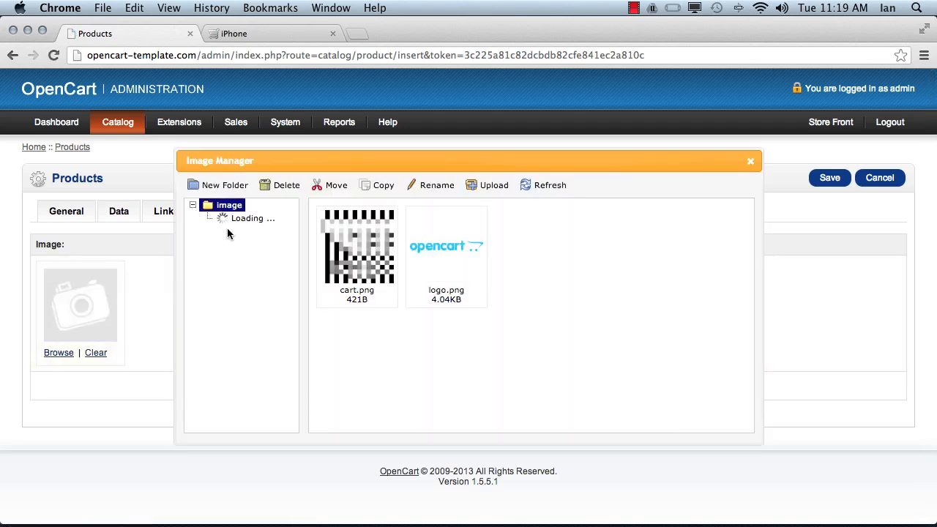
left_click(244, 219)
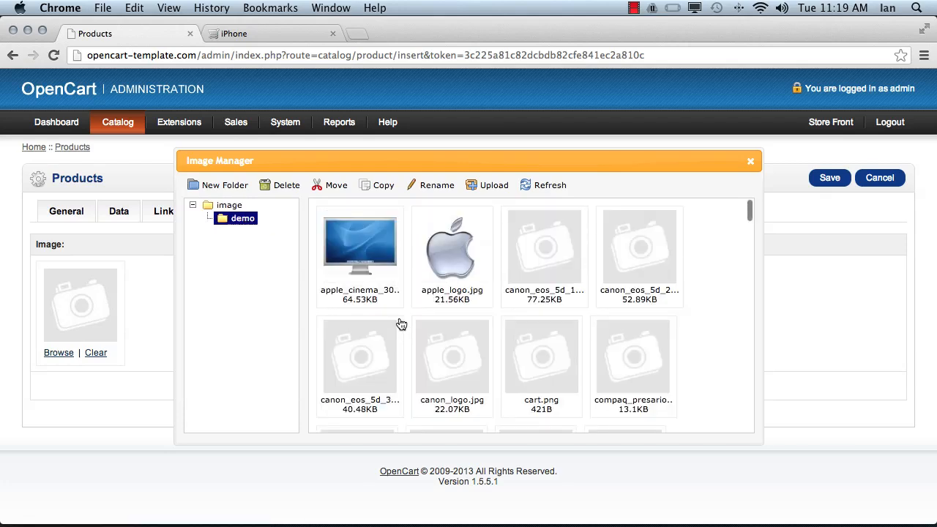
double_click(598, 377)
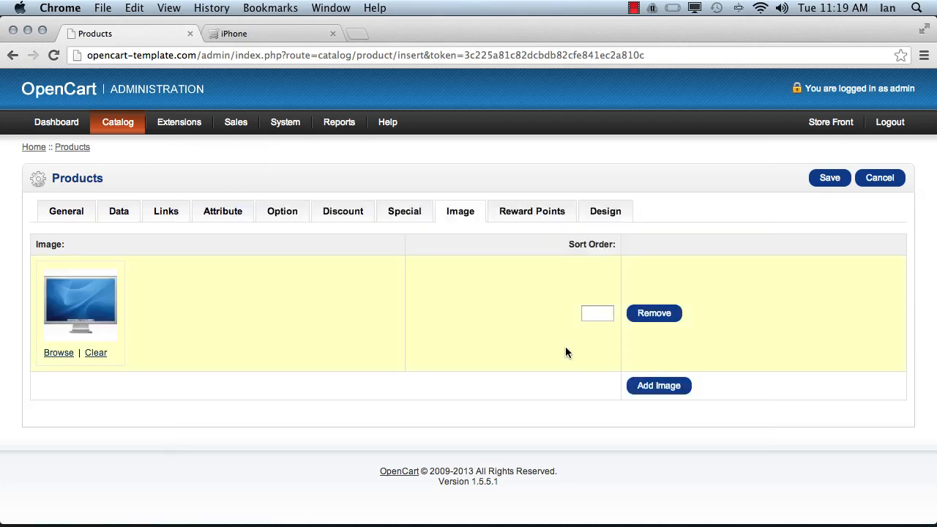
- Add a second additional image to the product using apple_logo.jpg from the demo folder
scroll(566, 352, "down", 1)
left_click(658, 385)
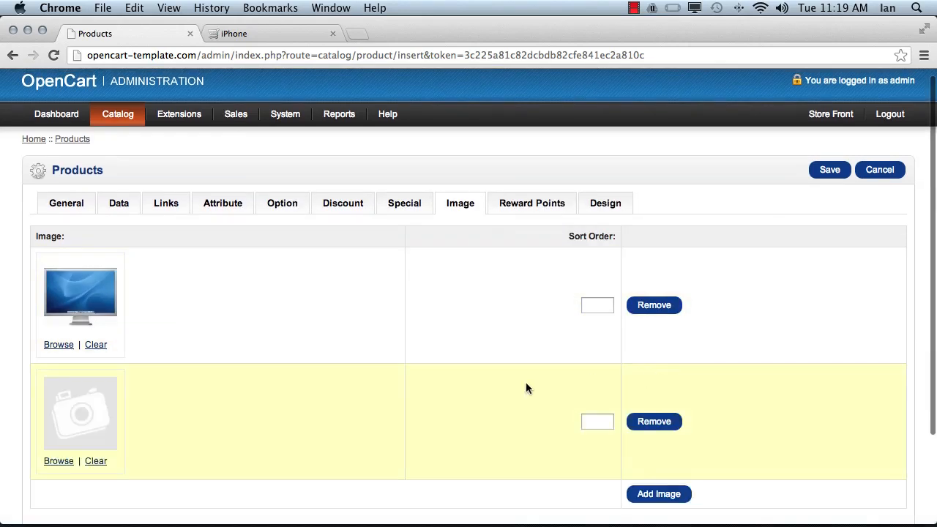
left_click(58, 459)
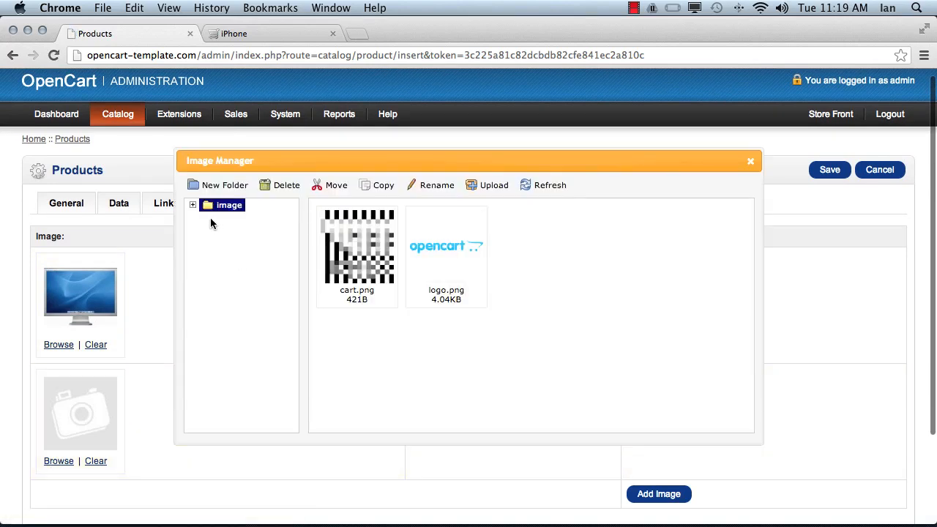
left_click(193, 205)
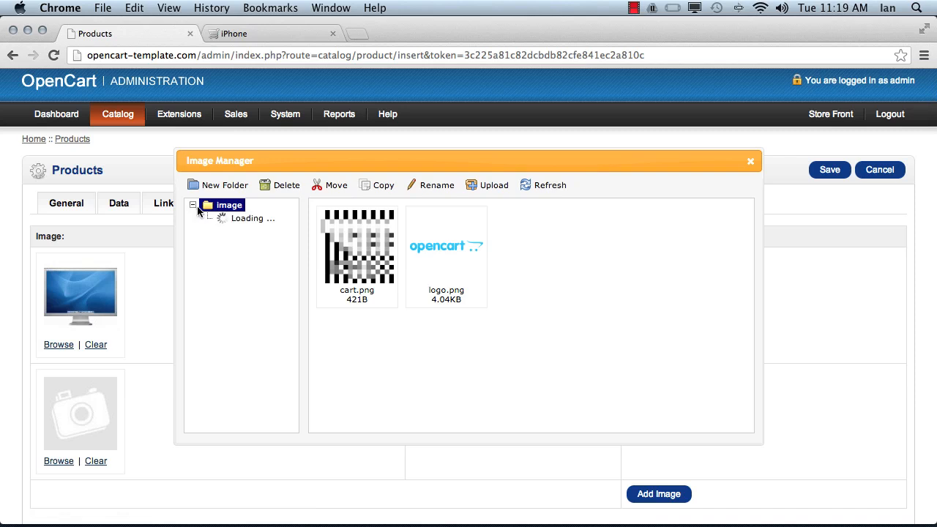
left_click(241, 220)
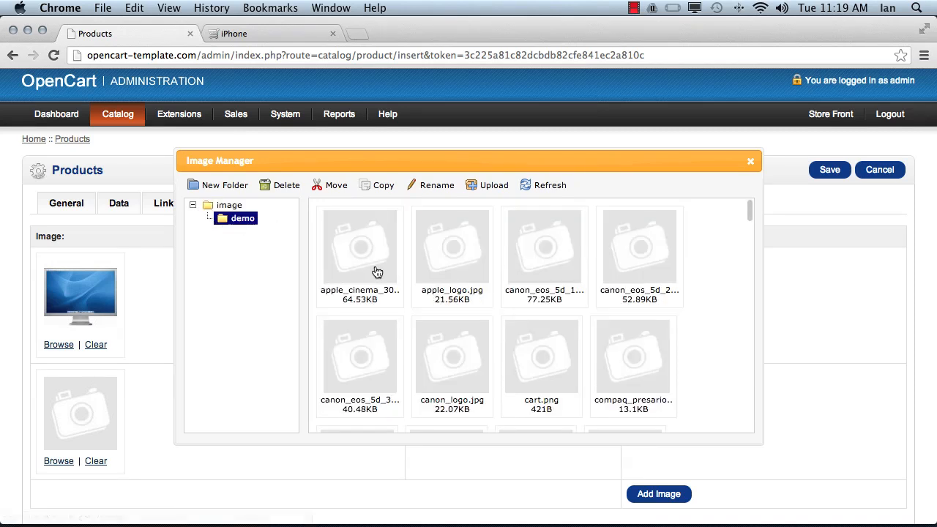
double_click(452, 247)
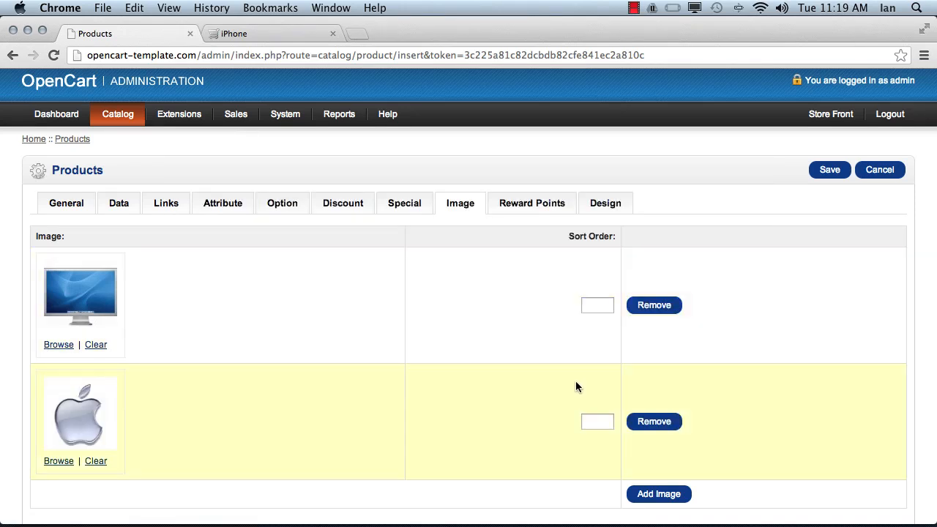
- Add a third additional image to the product using the canon_eos_5d_1 picture from the demo folder
scroll(576, 380, "down", 3)
left_click(662, 389)
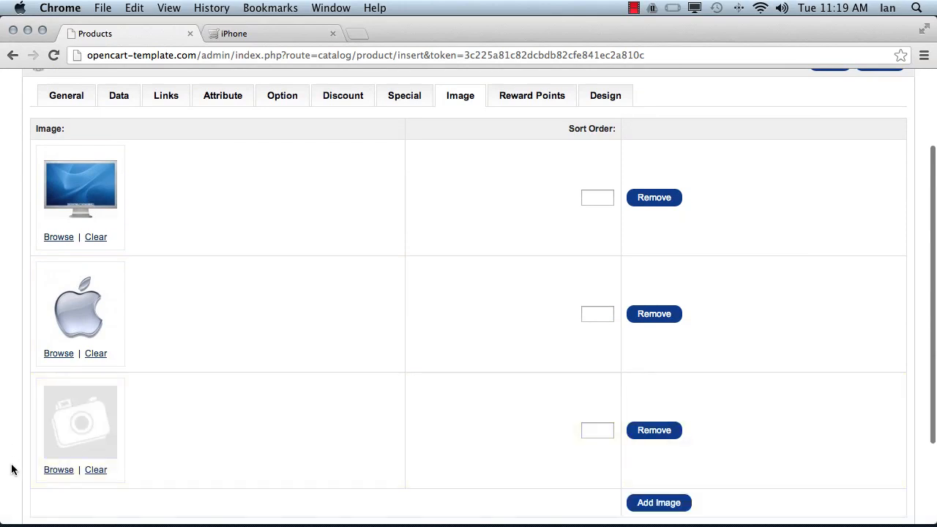
left_click(58, 470)
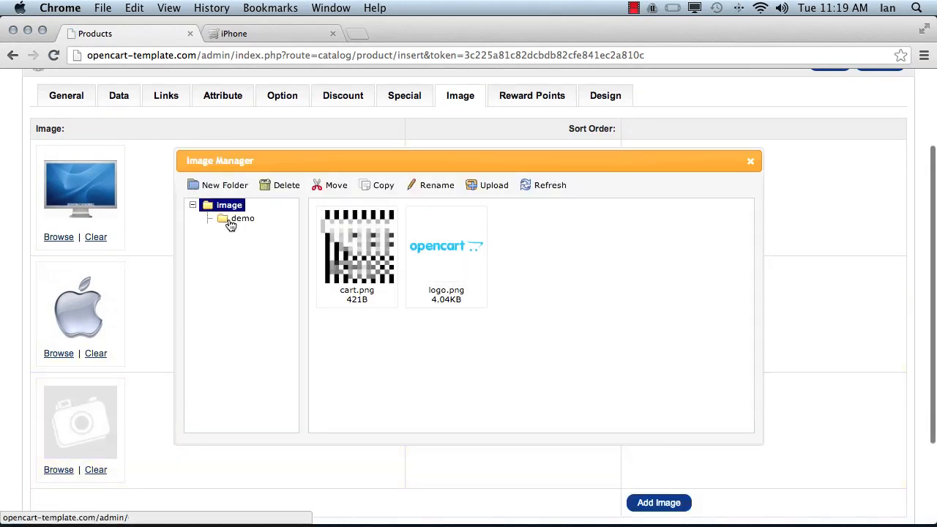
left_click(232, 221)
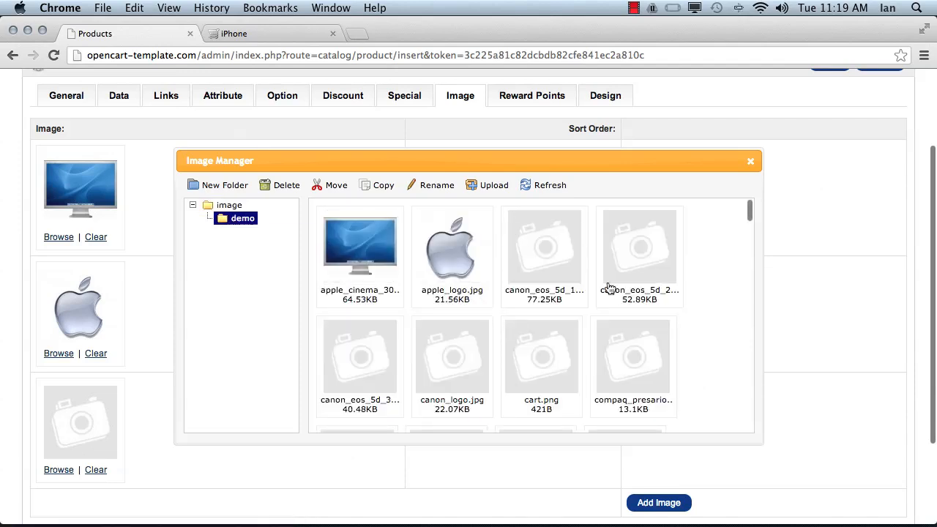
double_click(538, 256)
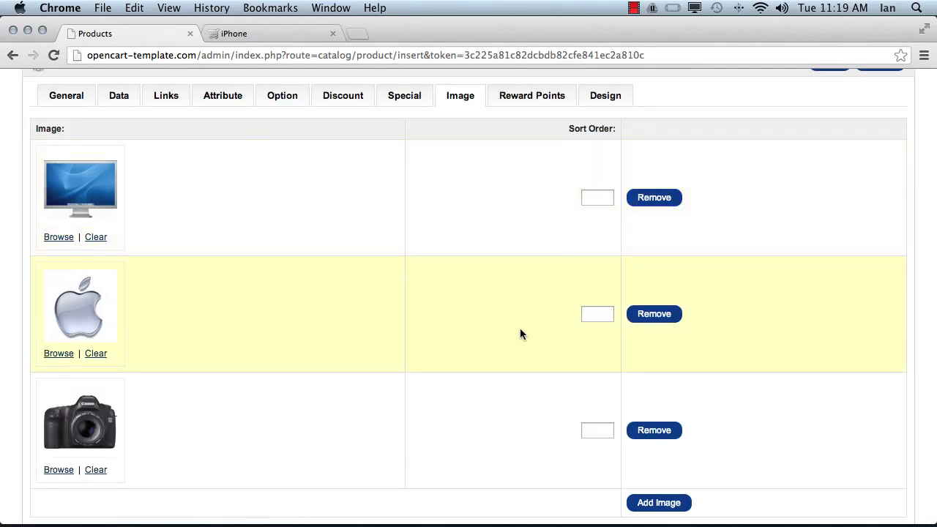
- Set the additional images' sort order to 1 for the Apple logo, 2 for the cinema display and 3 for the Canon camera
scroll(520, 333, "down", 2)
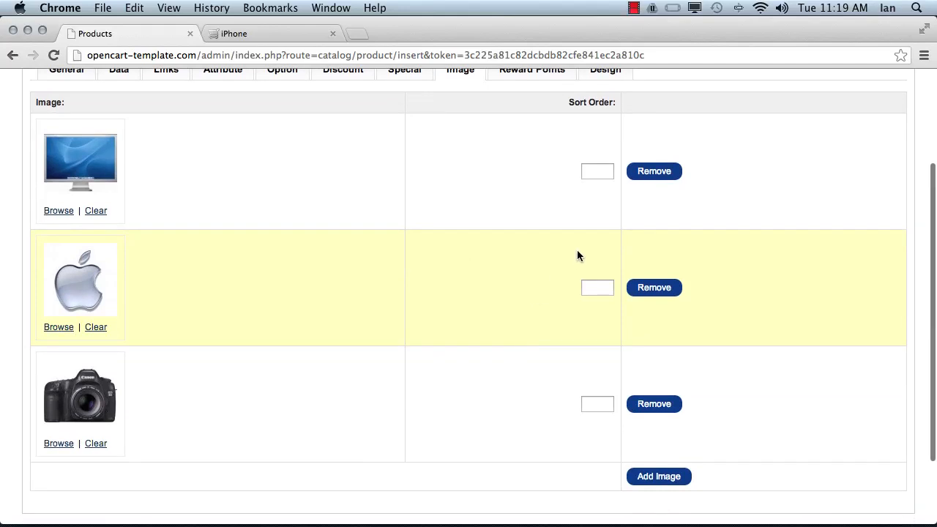
left_click(598, 170)
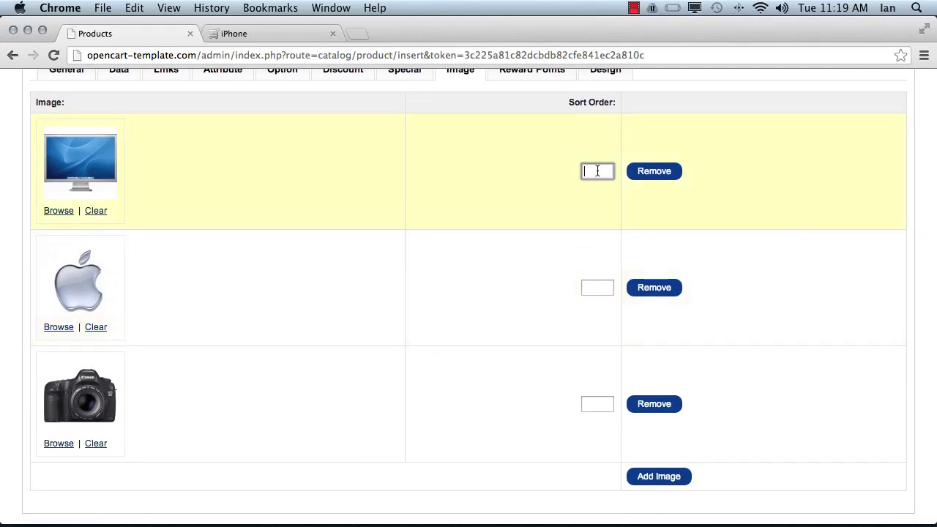
left_click(593, 287)
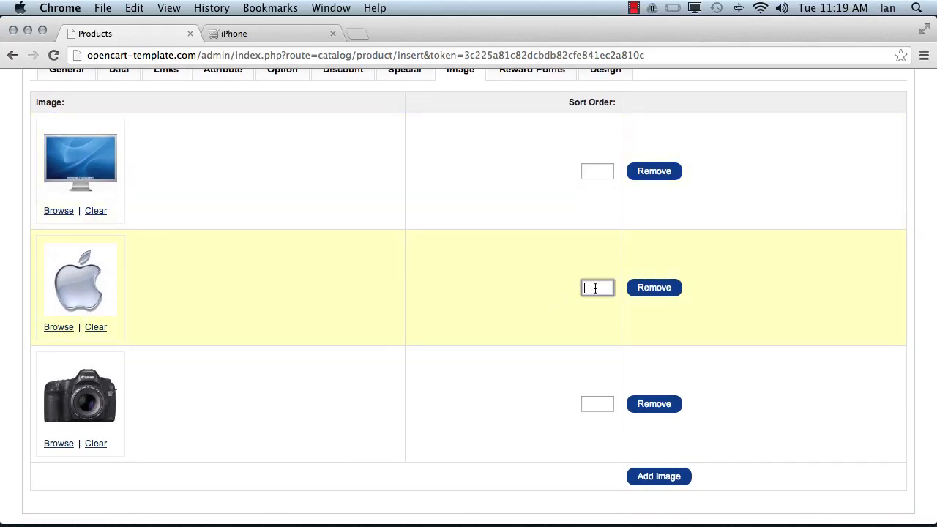
type("1")
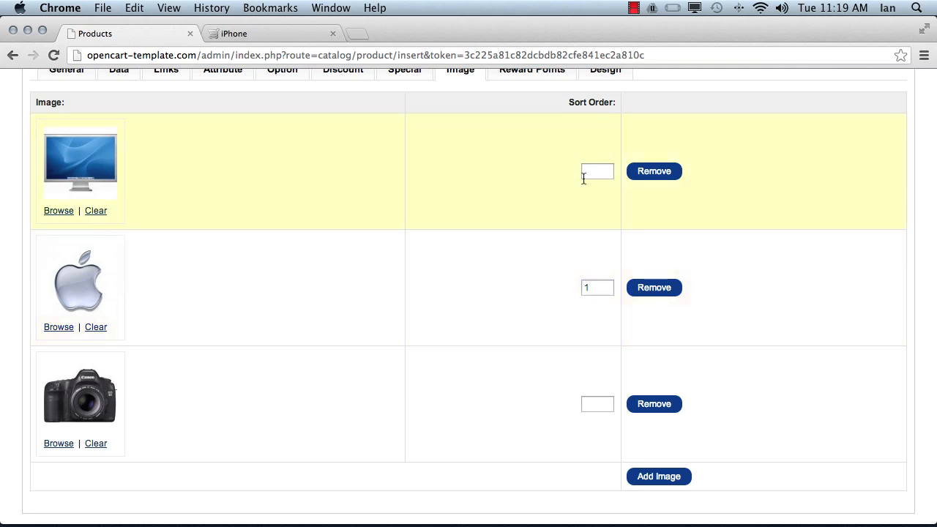
left_click(590, 172)
type("2")
left_click(595, 407)
type("3")
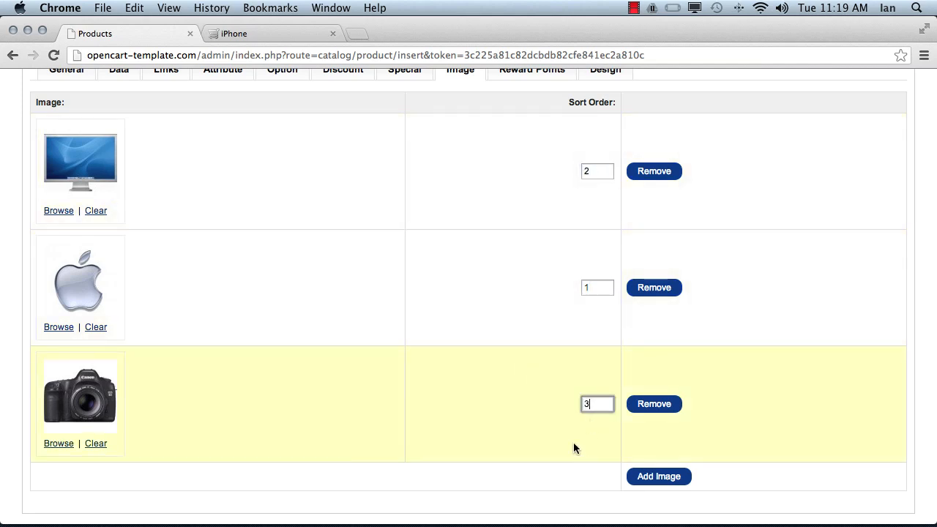
- Open the product's reward points settings and the field for the number of points needed to buy the item
scroll(463, 354, "up", 3)
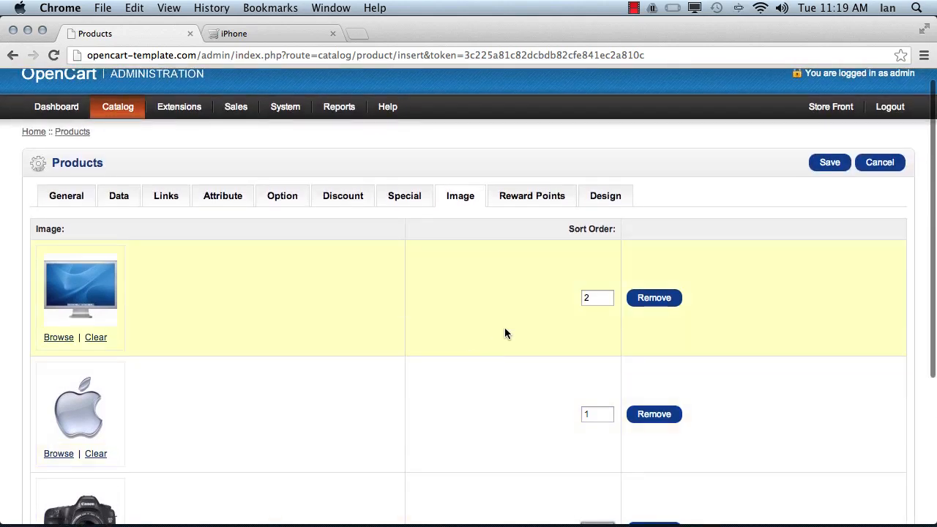
scroll(504, 331, "down", 3)
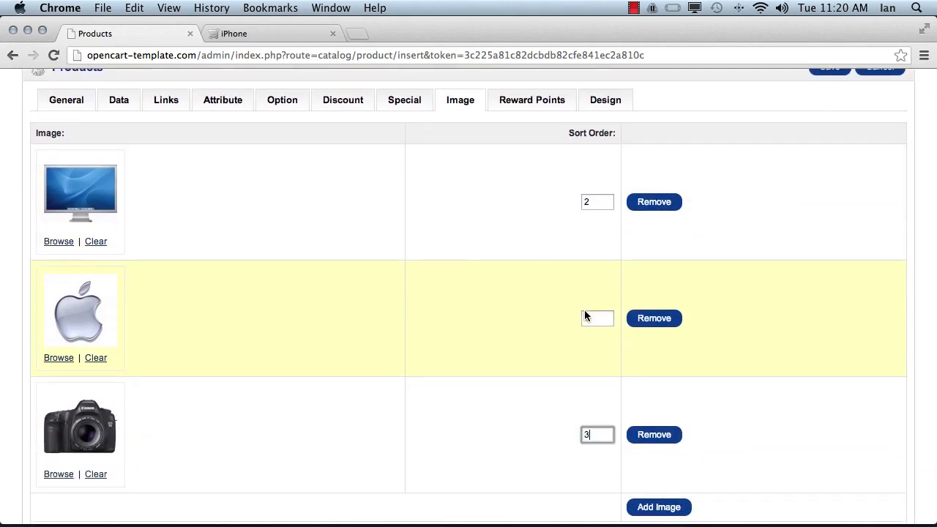
scroll(461, 271, "up", 2)
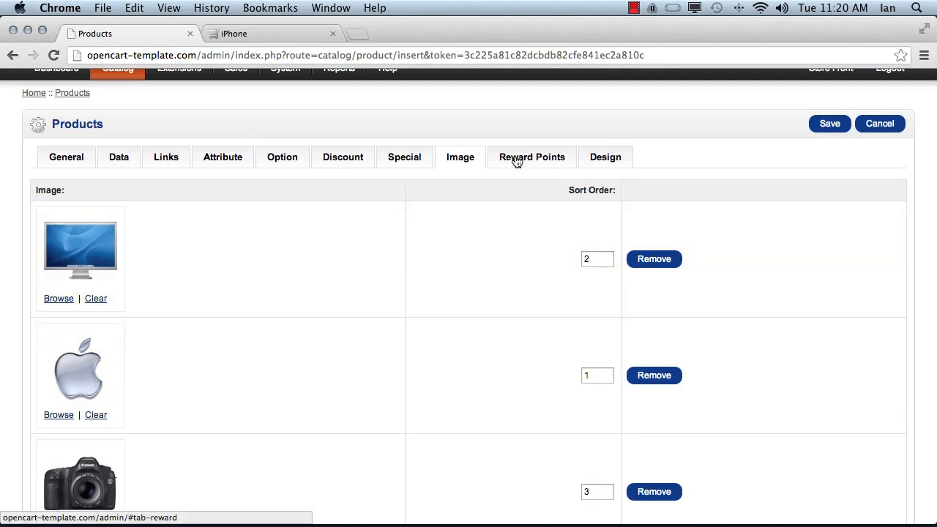
left_click(517, 159)
scroll(522, 294, "down", 1)
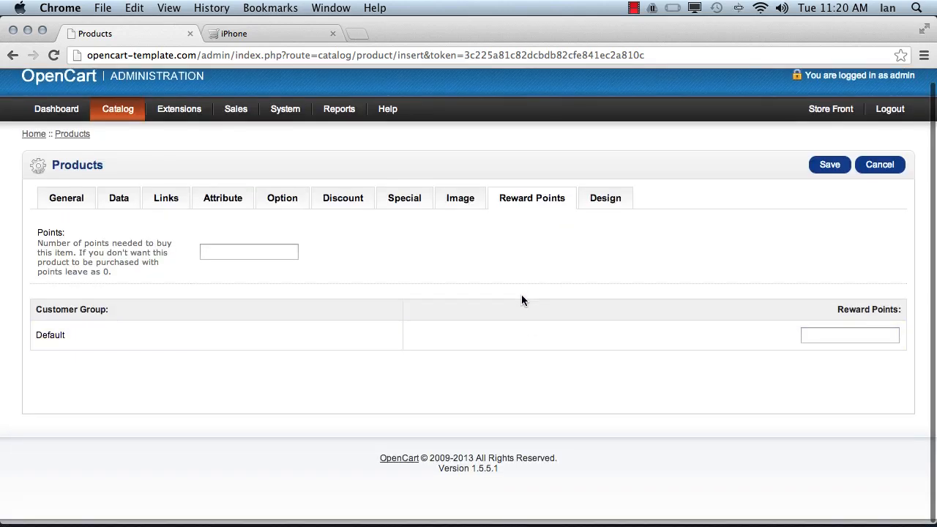
scroll(522, 300, "up", 1)
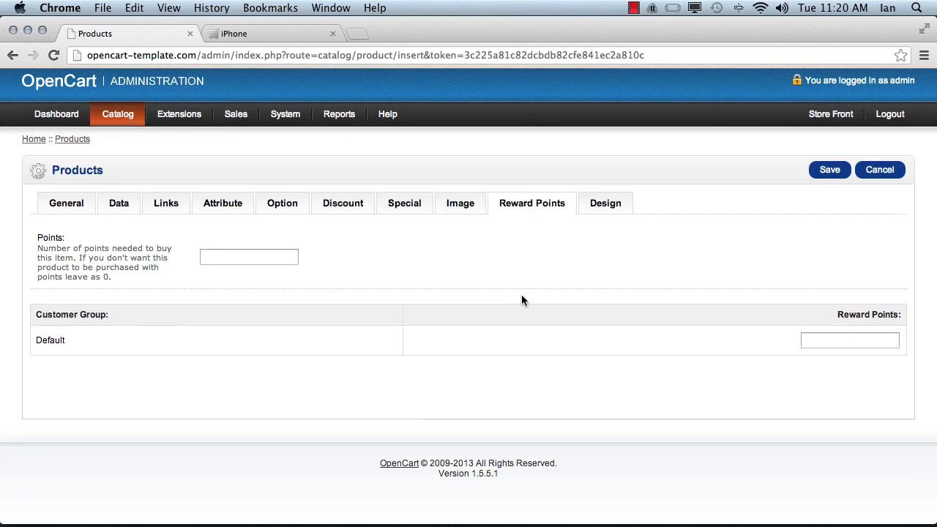
left_click(235, 257)
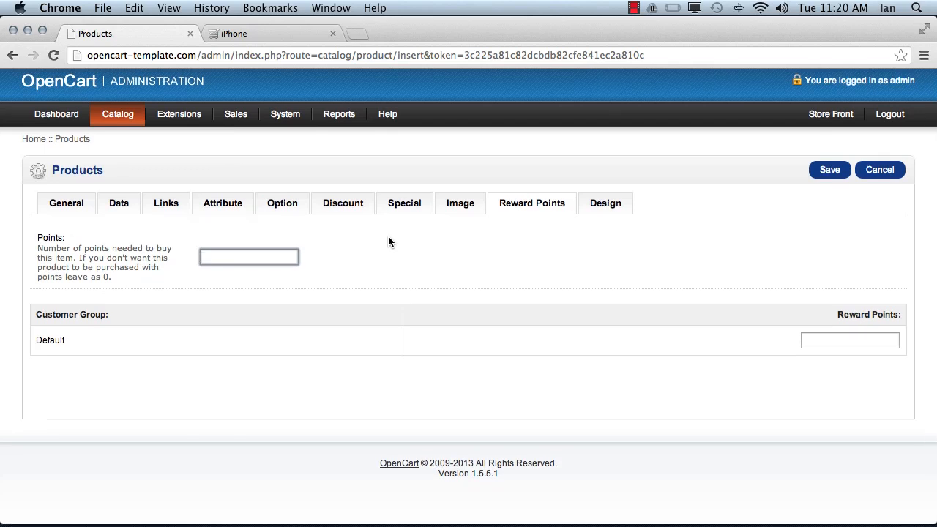
- Set the number of points needed to buy the product to 50
type("50")
left_click(433, 234)
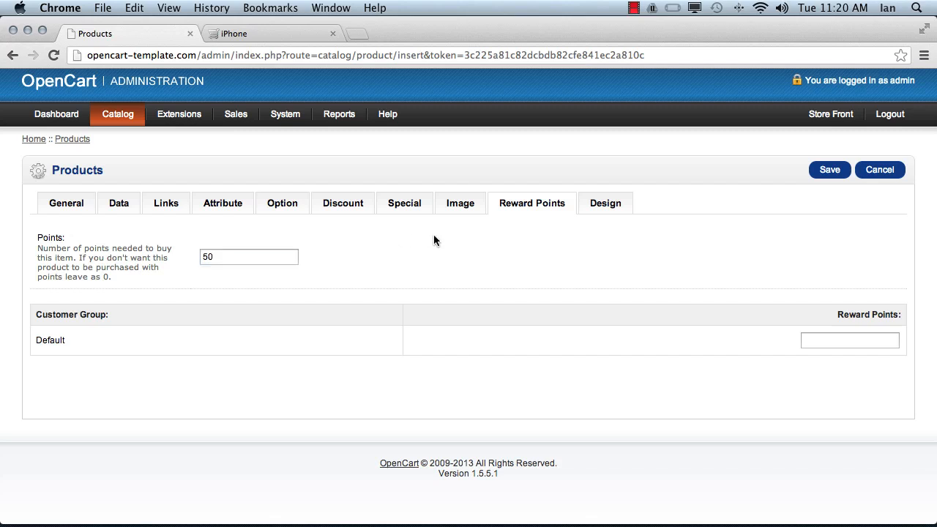
left_click(869, 342)
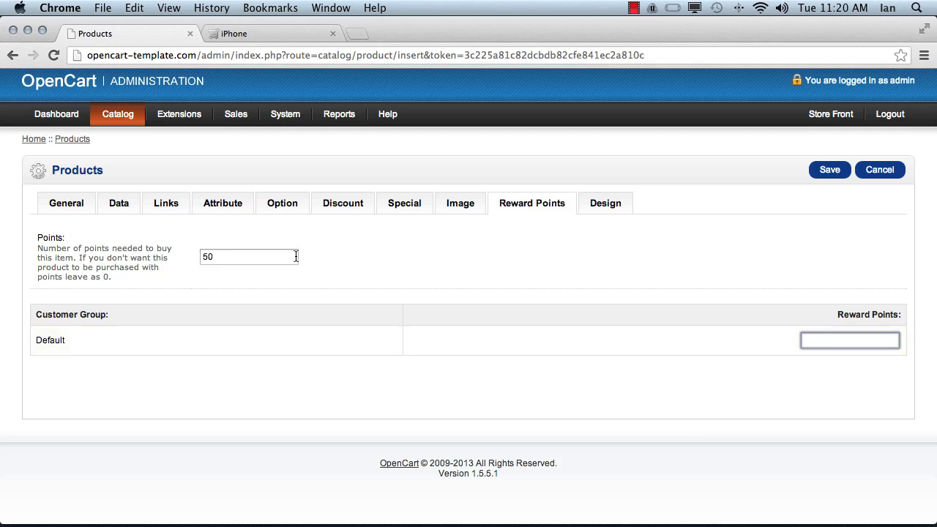
left_click(489, 263)
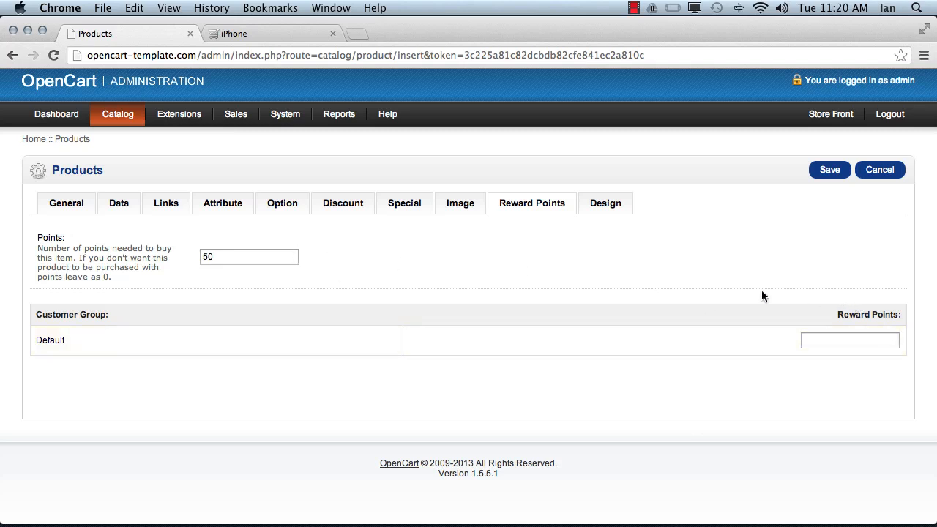
left_click_drag(41, 237, 146, 274)
left_click(145, 275)
left_click_drag(38, 238, 128, 274)
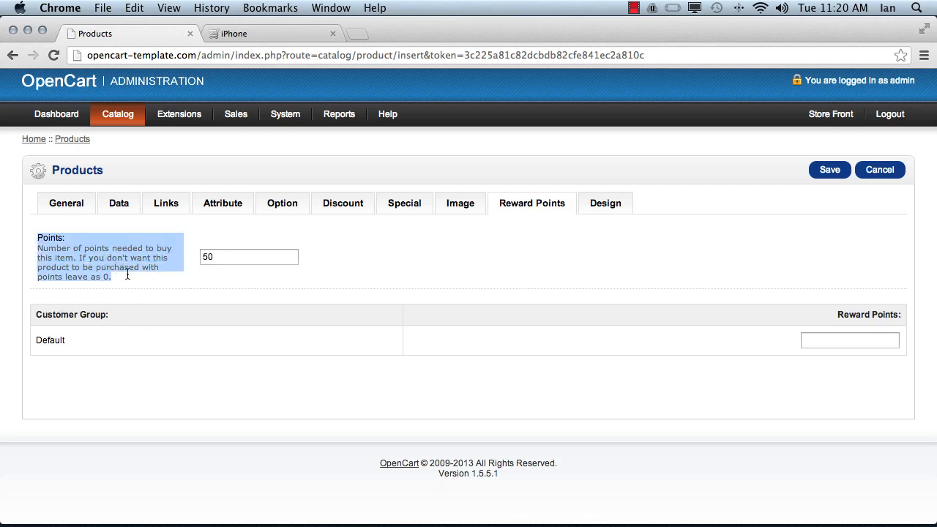
left_click(138, 286)
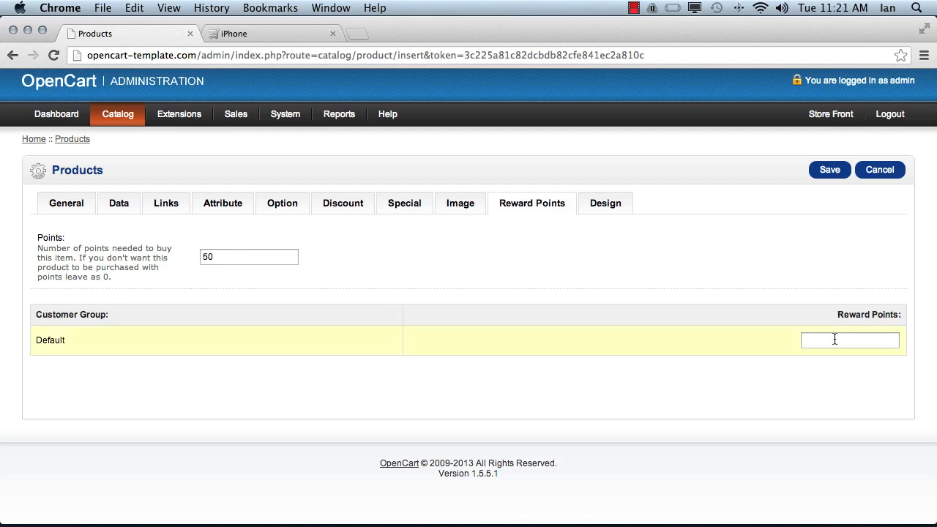
- Set the reward points for the Default customer group to 5
left_click(253, 259)
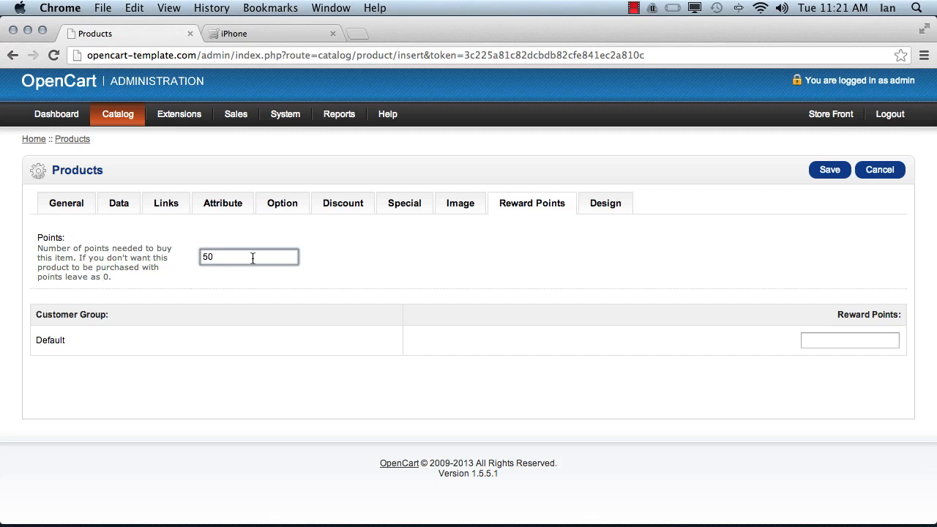
left_click(835, 339)
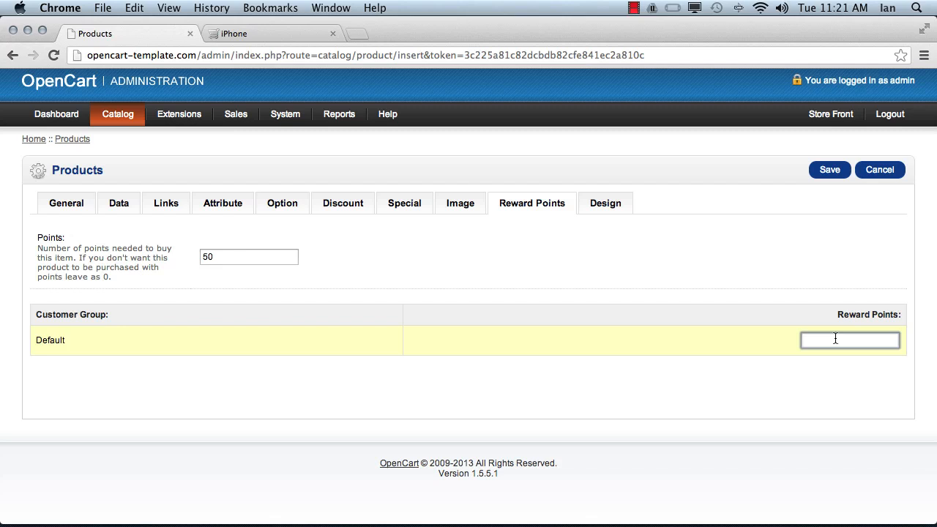
type("5")
left_click(666, 254)
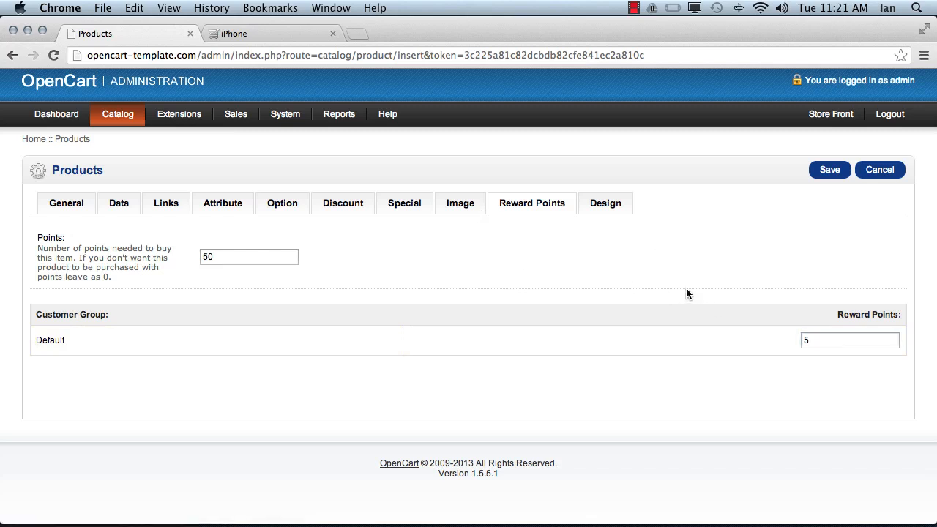
- Open the product's design settings and examine the layout override choices for the Default store
left_click(606, 204)
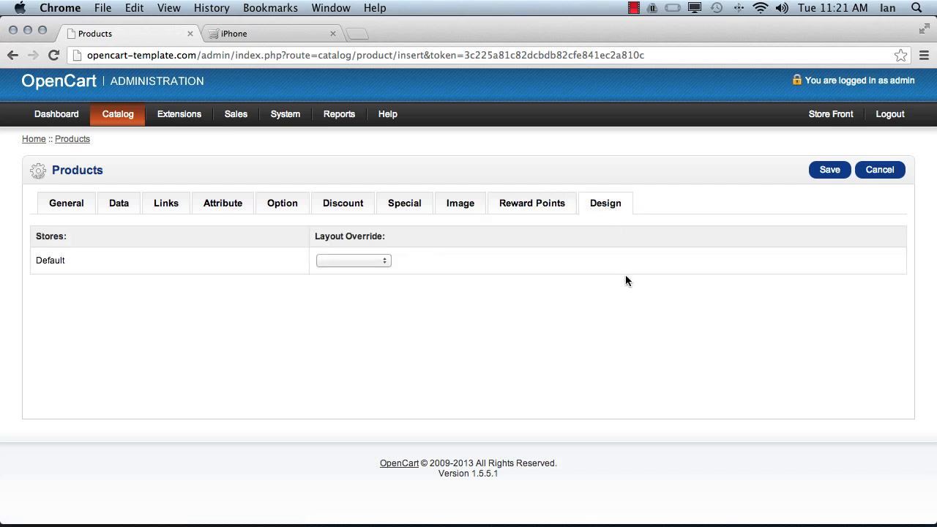
scroll(628, 274, "up", 1)
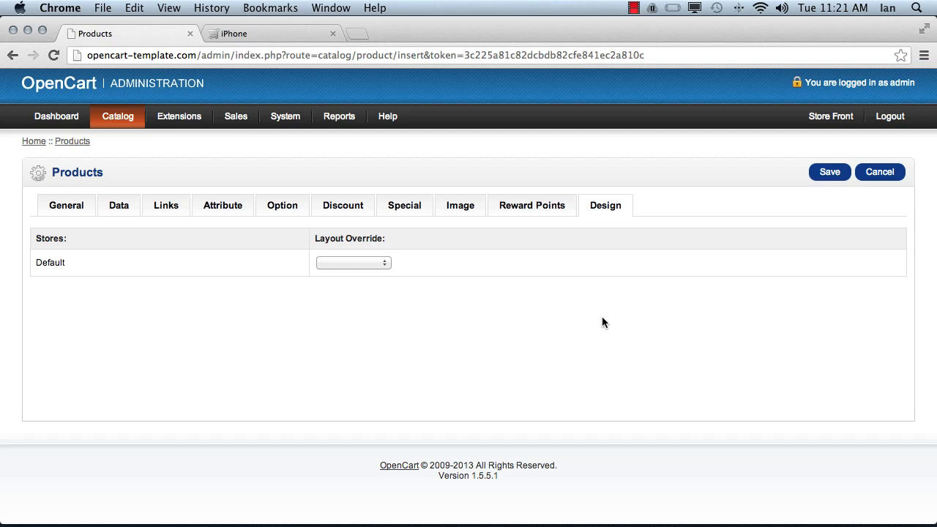
left_click(370, 263)
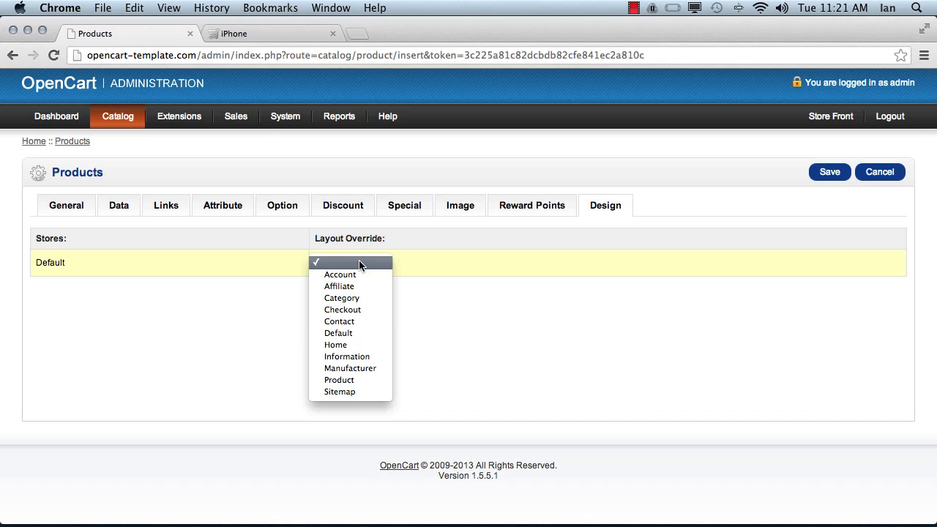
left_click(359, 263)
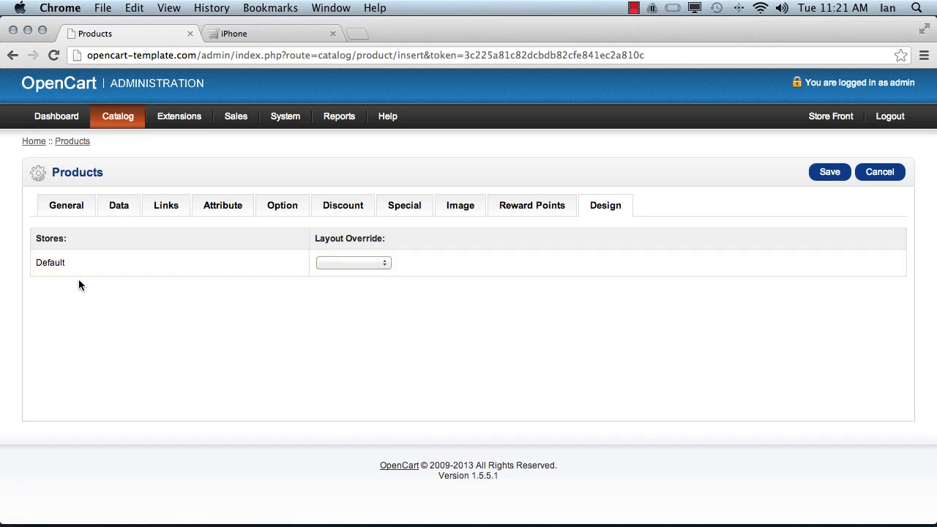
- Check the new product's data and links once more and save the product
left_click(117, 208)
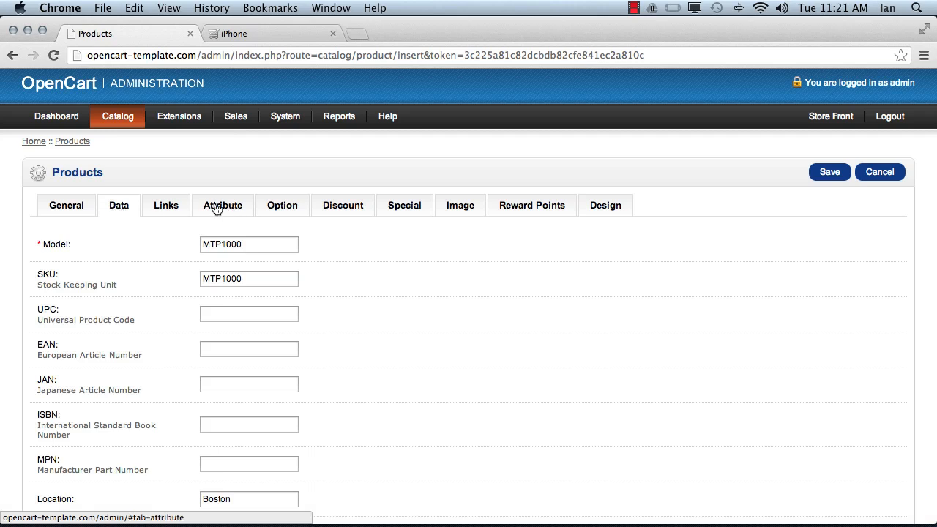
left_click(162, 211)
scroll(150, 307, "down", 1)
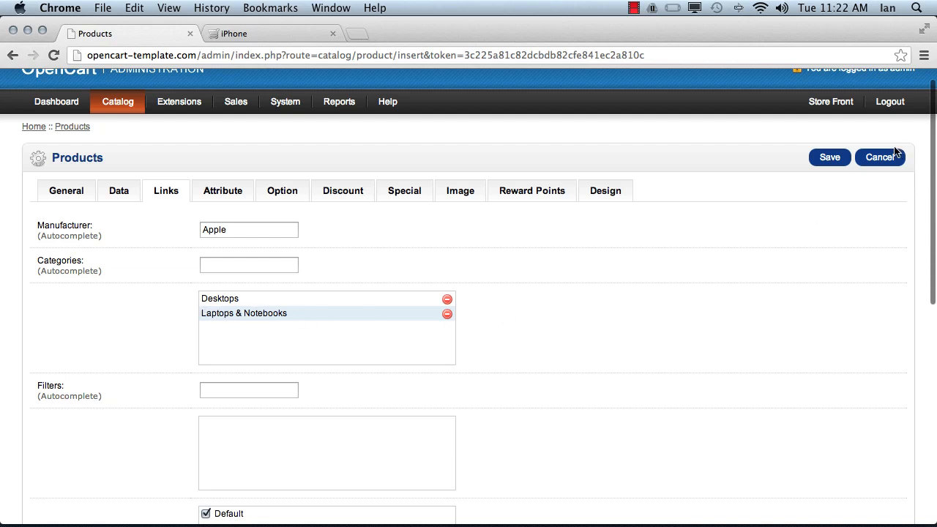
left_click(830, 158)
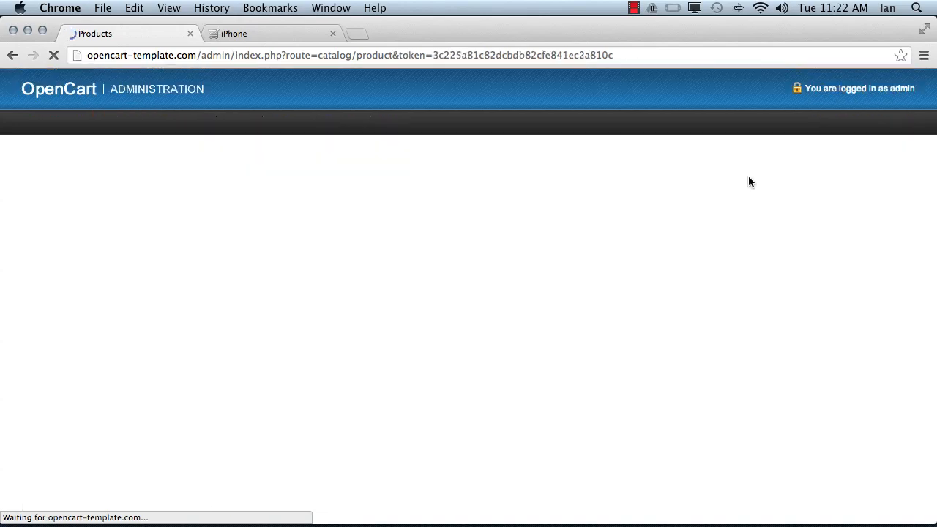
- Switch to the storefront's iPhone page, view it in full screen and open the Desktops category
left_click(288, 37)
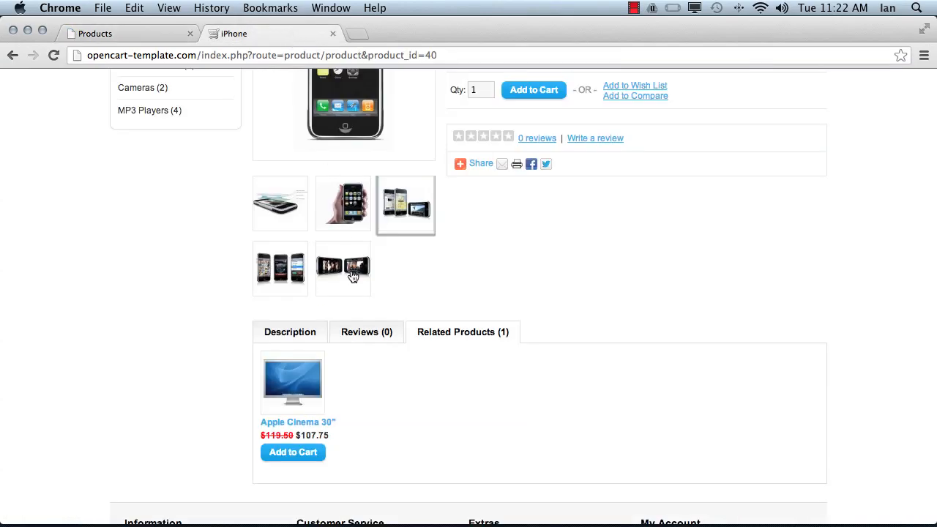
scroll(350, 269, "up", 5)
key("super+shift+f")
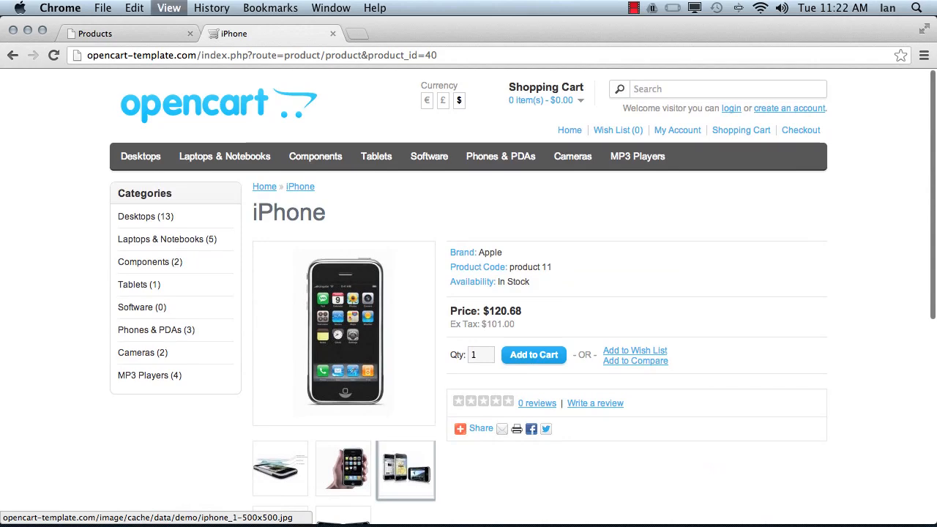
mouse_move(136, 108)
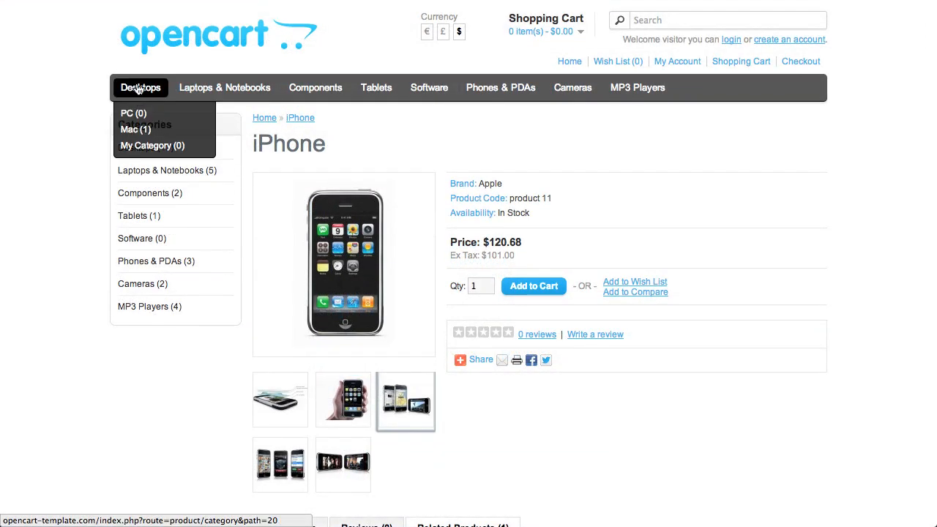
left_click(139, 89)
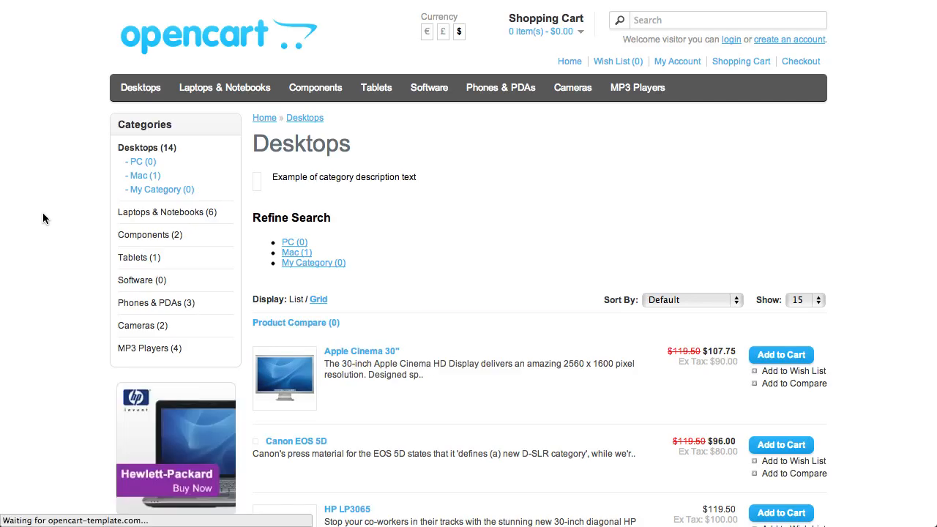
- Look through the Desktops category listing for My Test Product
scroll(43, 213, "down", 10)
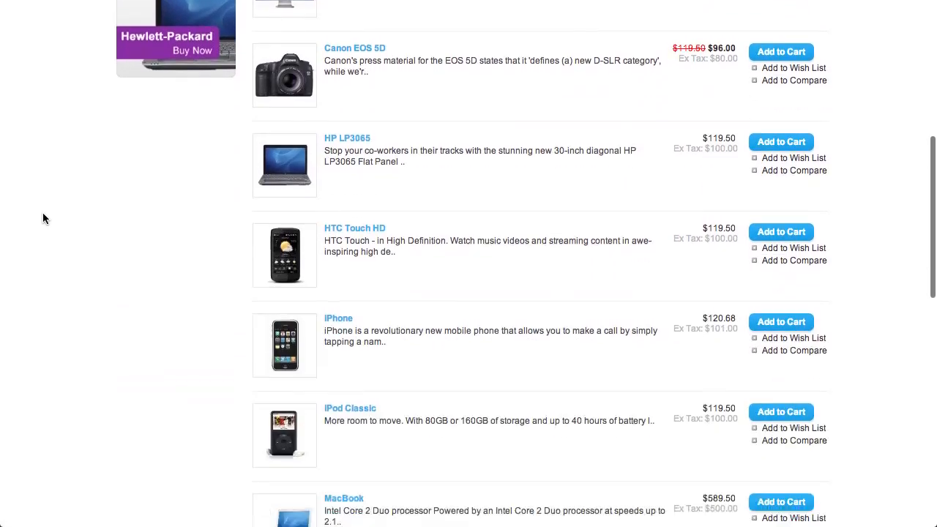
scroll(42, 213, "down", 12)
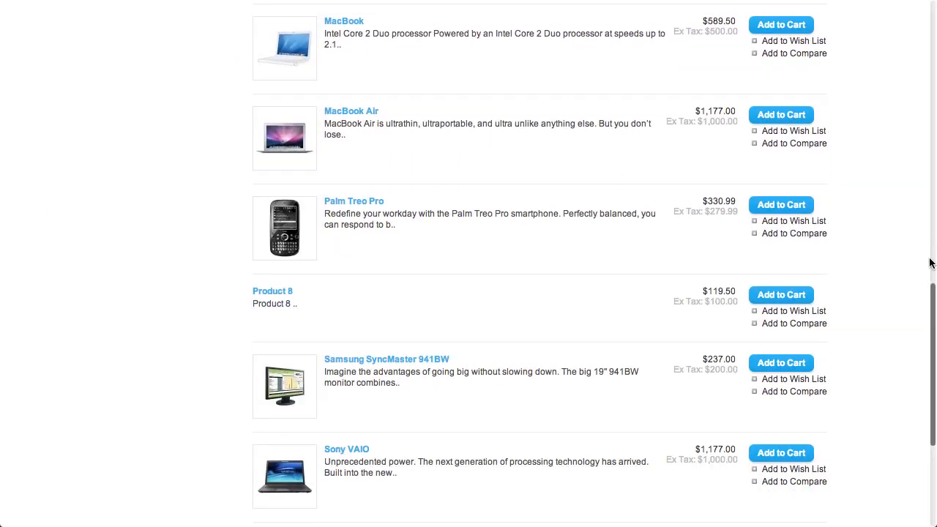
scroll(830, 382, "down", 2)
scroll(830, 382, "down", 4)
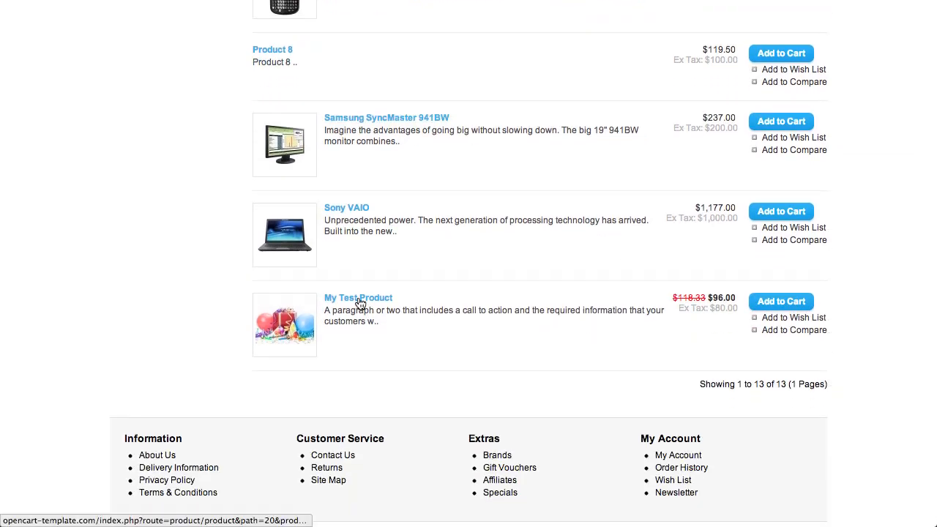
- Open the Laptops & Notebooks category and view the My Test Product page from its listing
scroll(361, 302, "up", 20)
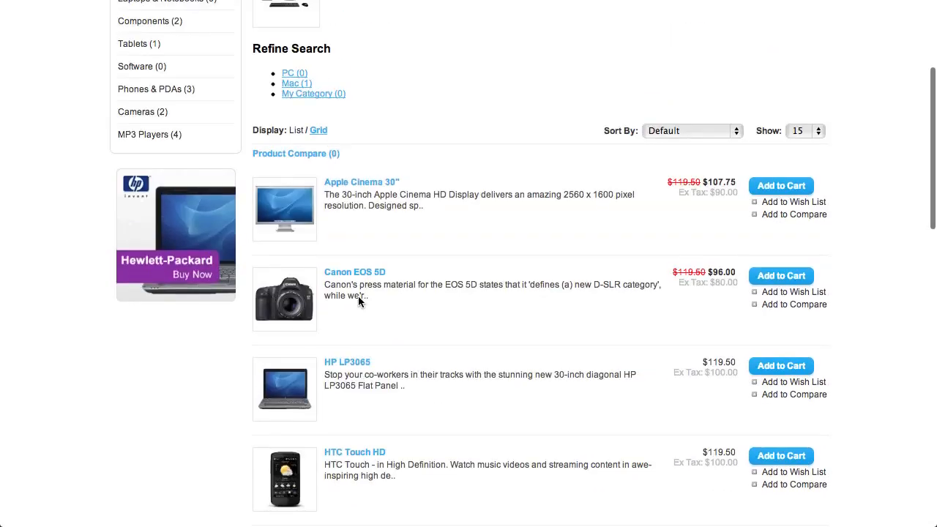
scroll(358, 300, "up", 2)
left_click(235, 88)
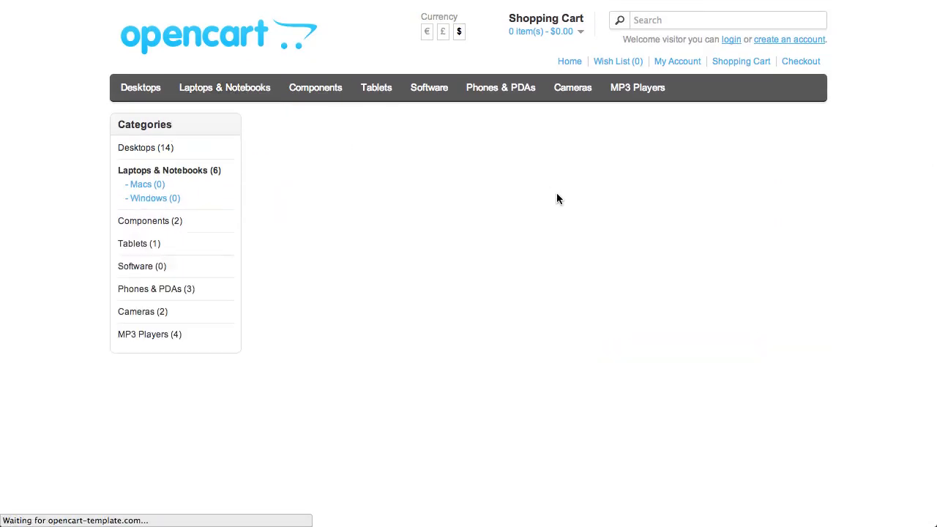
scroll(558, 197, "down", 5)
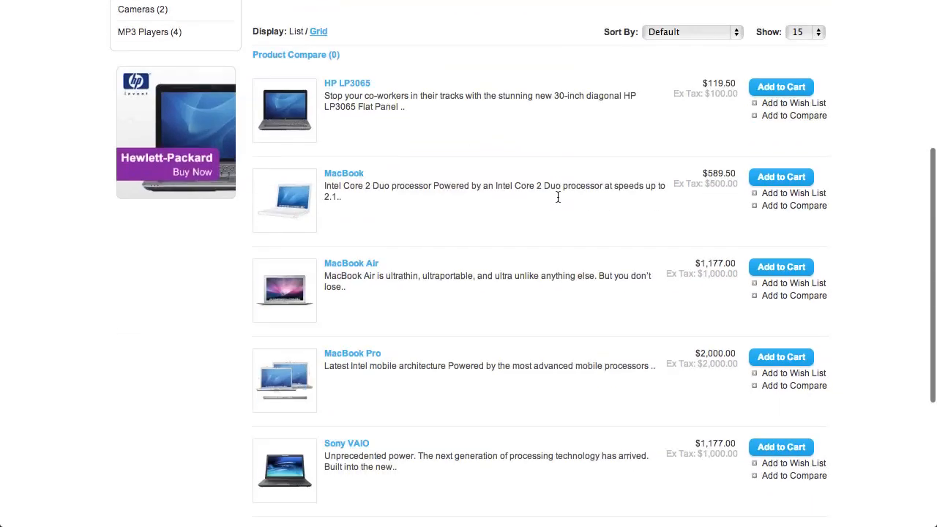
scroll(557, 197, "down", 1)
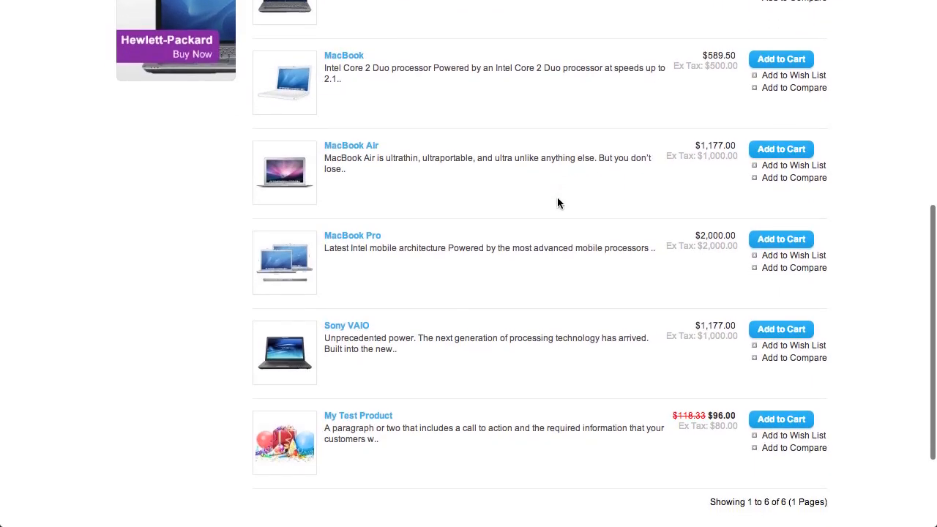
left_click(377, 417)
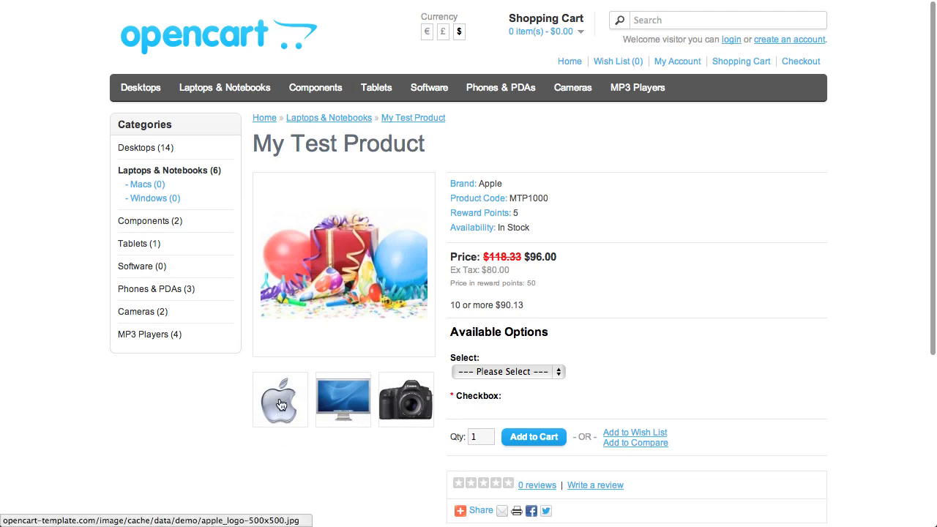
- Examine the choices of the Select option and the purchase details on the My Test Product page
left_click(527, 371)
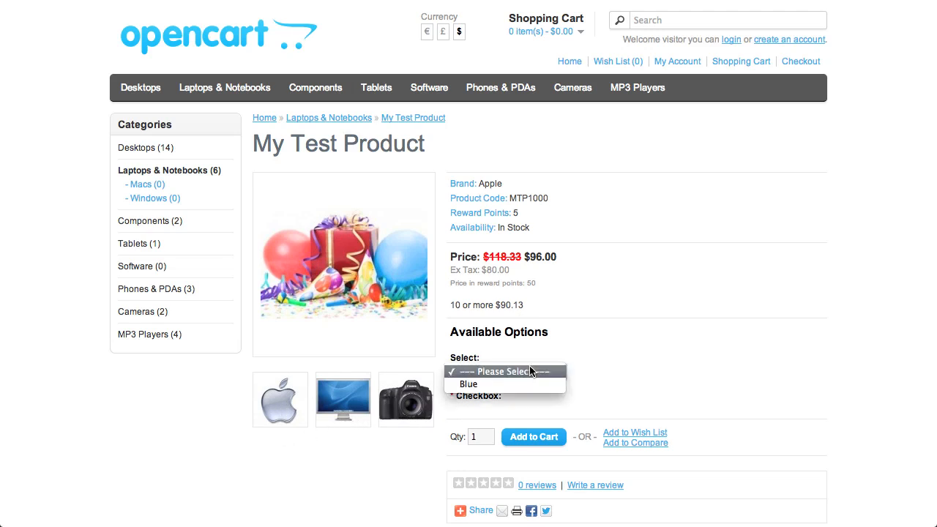
left_click(548, 337)
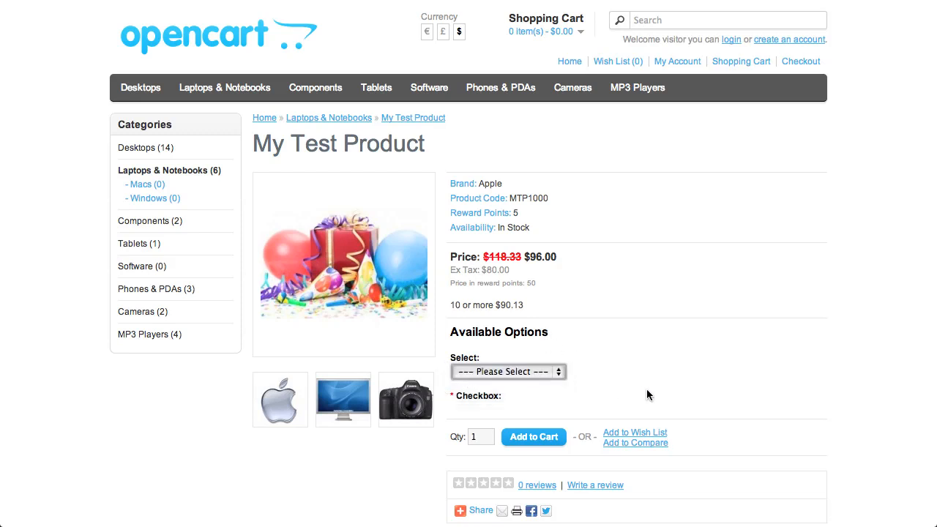
scroll(653, 386, "down", 3)
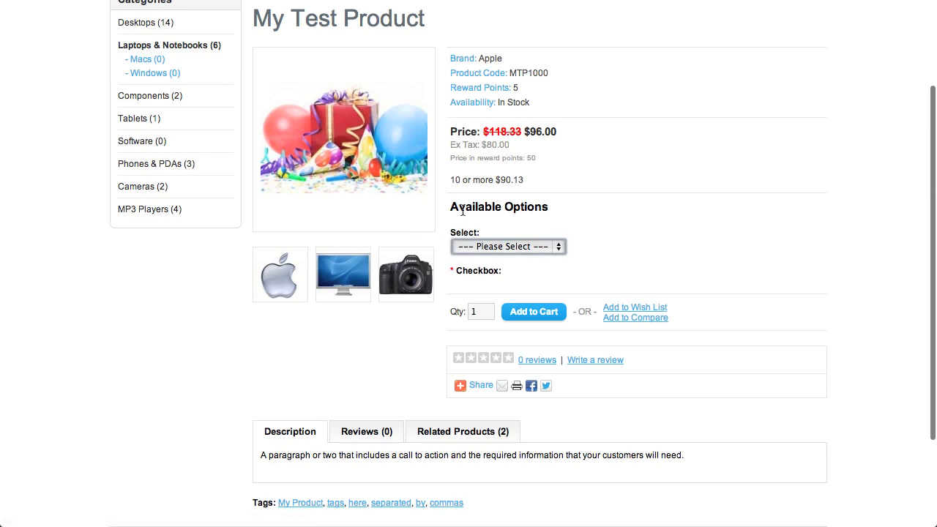
scroll(654, 282, "down", 1)
scroll(654, 282, "down", 1)
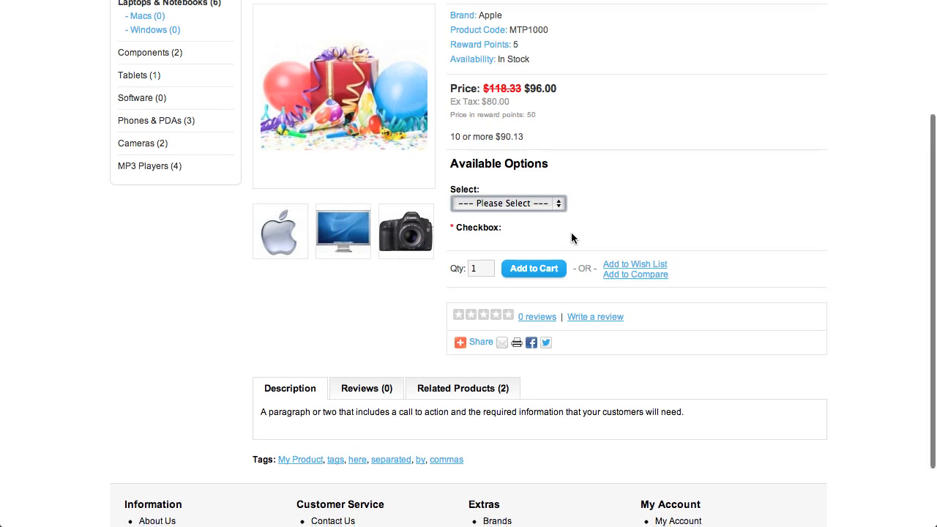
- Review the product page's description, reviews, related products and tags, and return to its main details
scroll(571, 232, "down", 3)
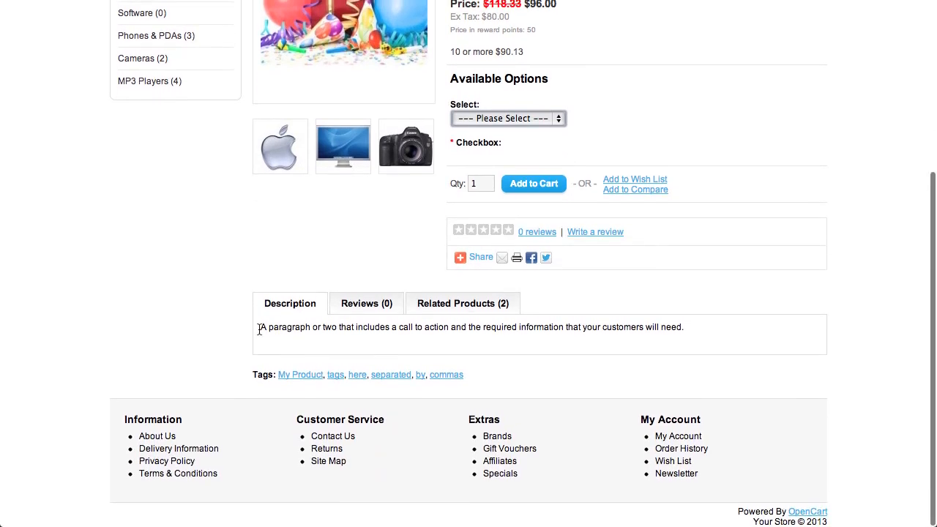
left_click_drag(259, 327, 740, 326)
left_click(368, 305)
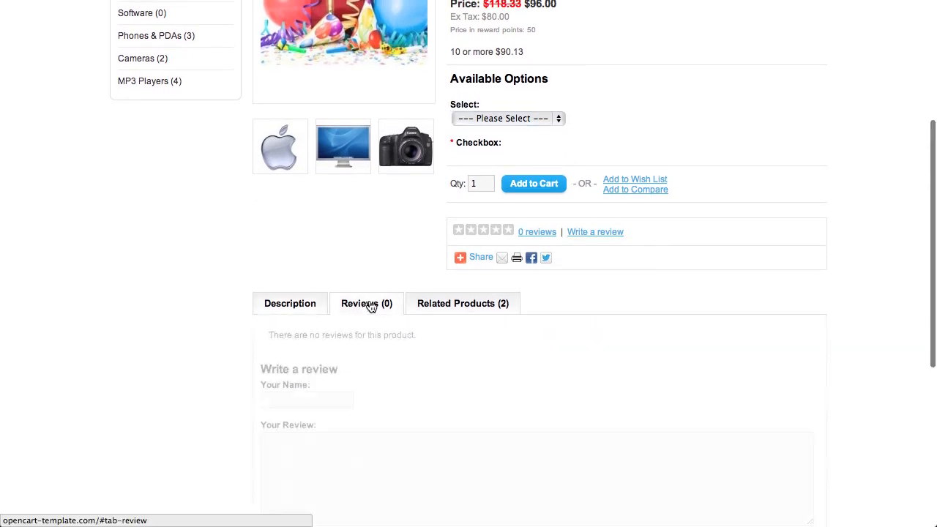
left_click(457, 305)
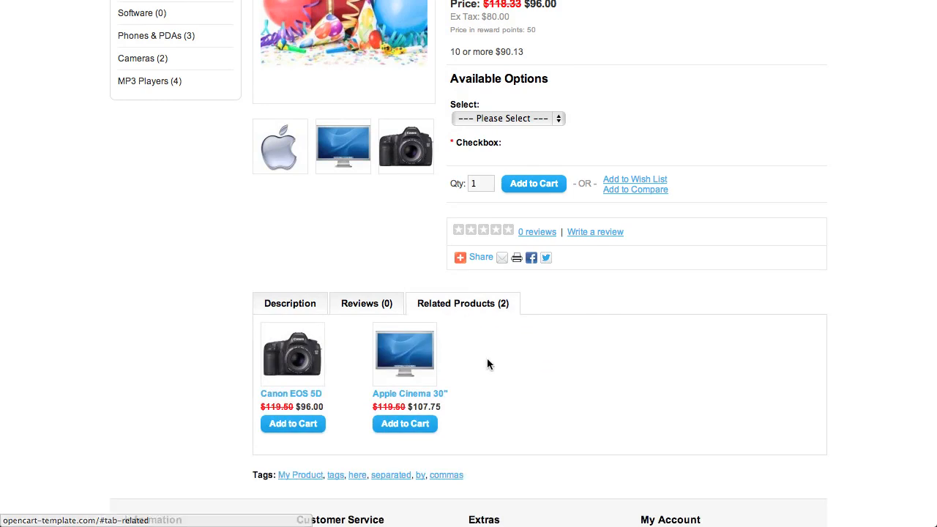
scroll(489, 357, "down", 3)
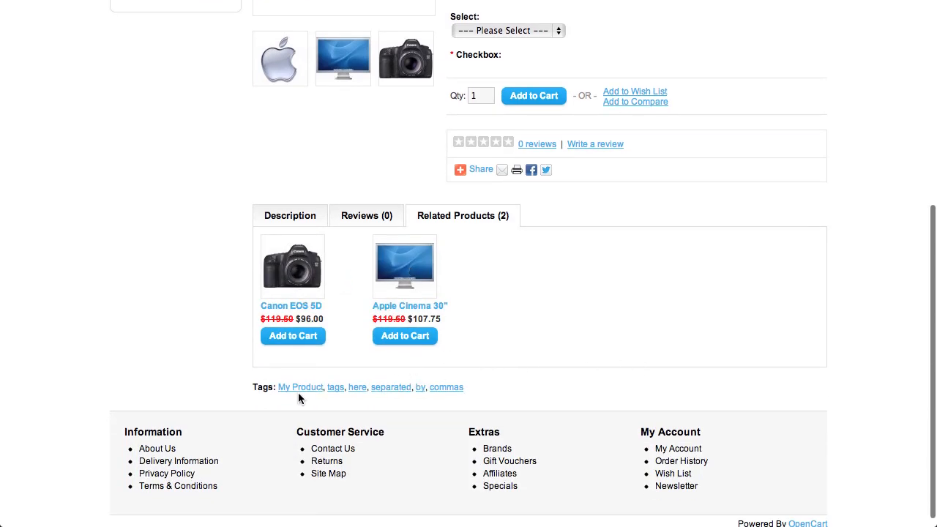
scroll(474, 392, "up", 1)
scroll(472, 394, "up", 10)
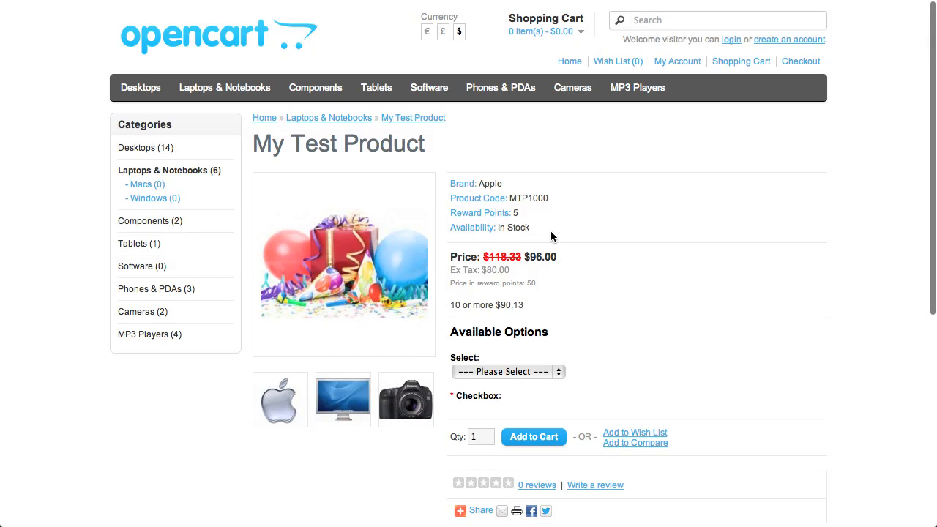
scroll(625, 270, "down", 1)
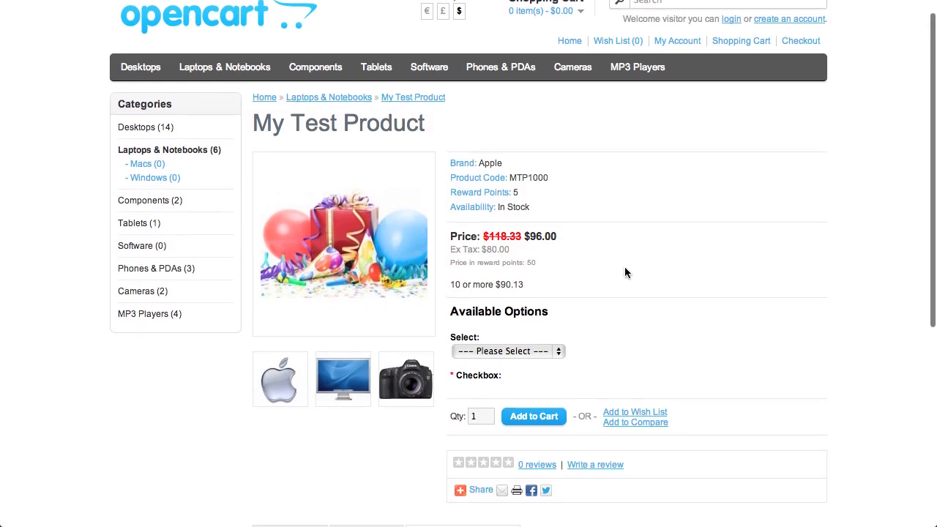
scroll(626, 272, "up", 1)
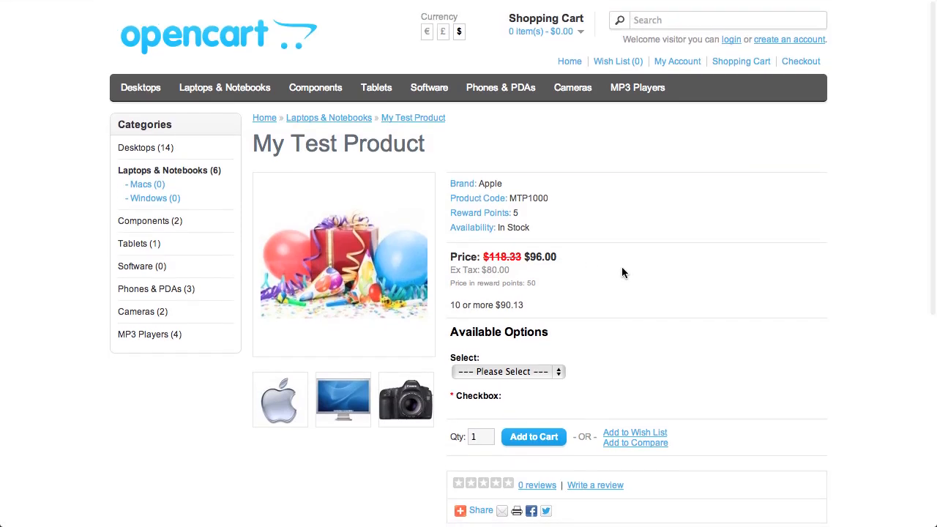